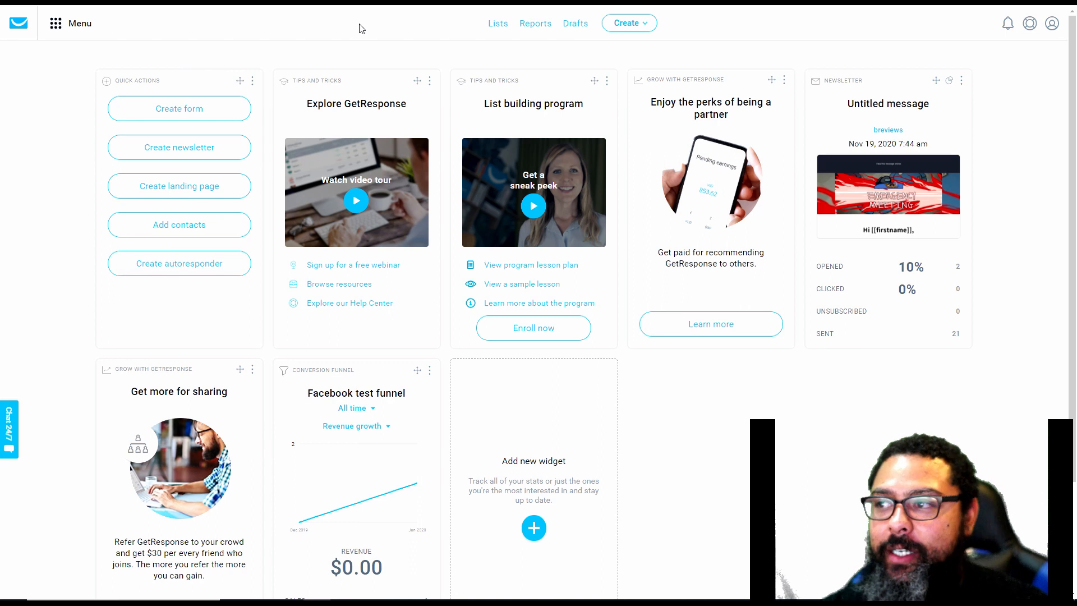
# Start a new funnel and compare the Sell a product and Promote a webinar types, ending on Build a list
pyautogui.click(633, 26)
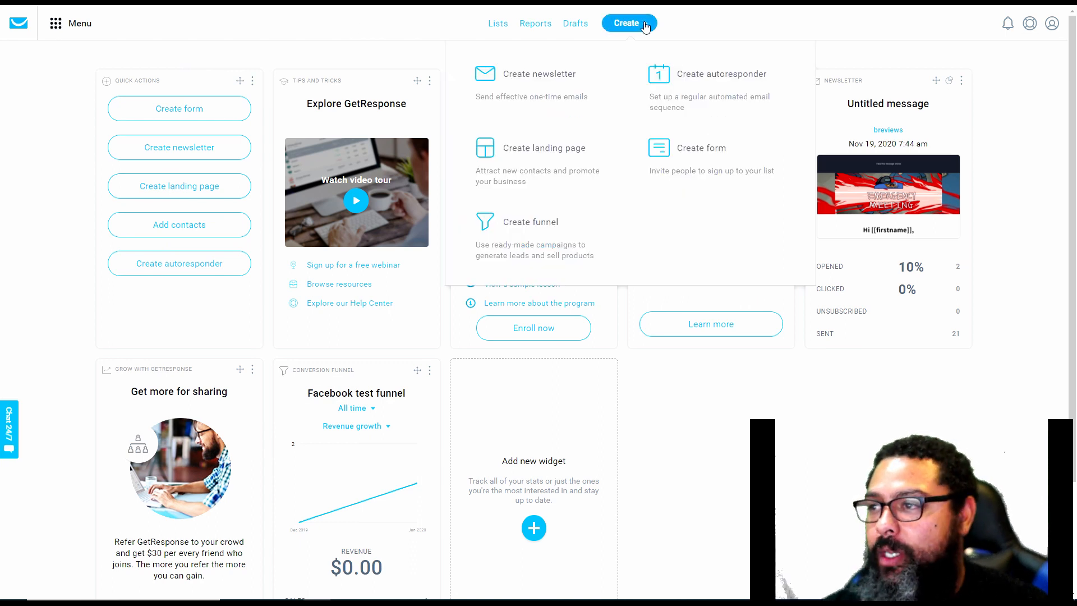
pyautogui.click(527, 229)
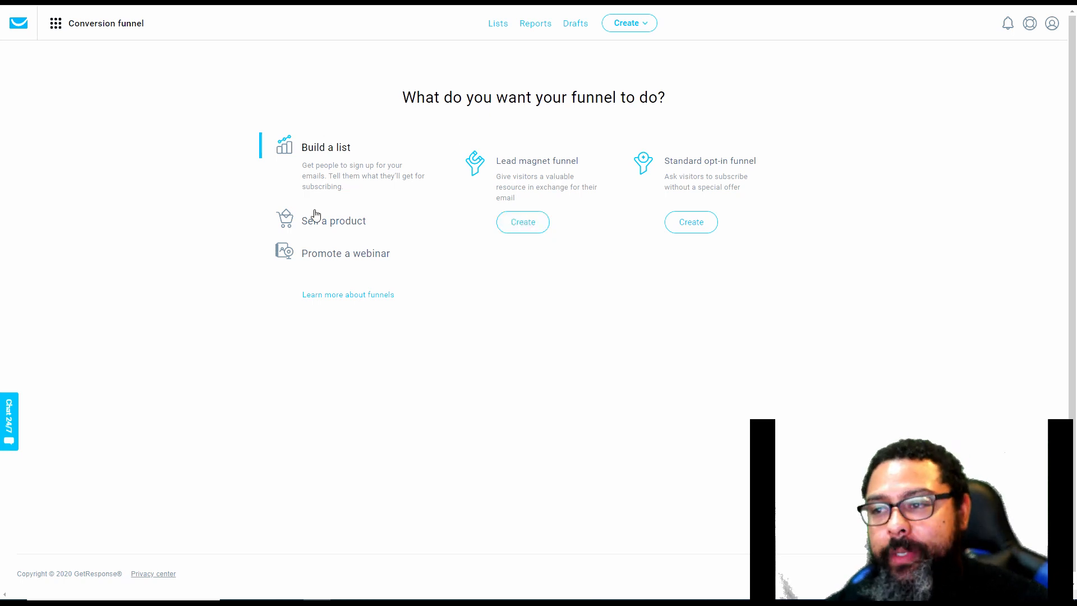
pyautogui.click(325, 230)
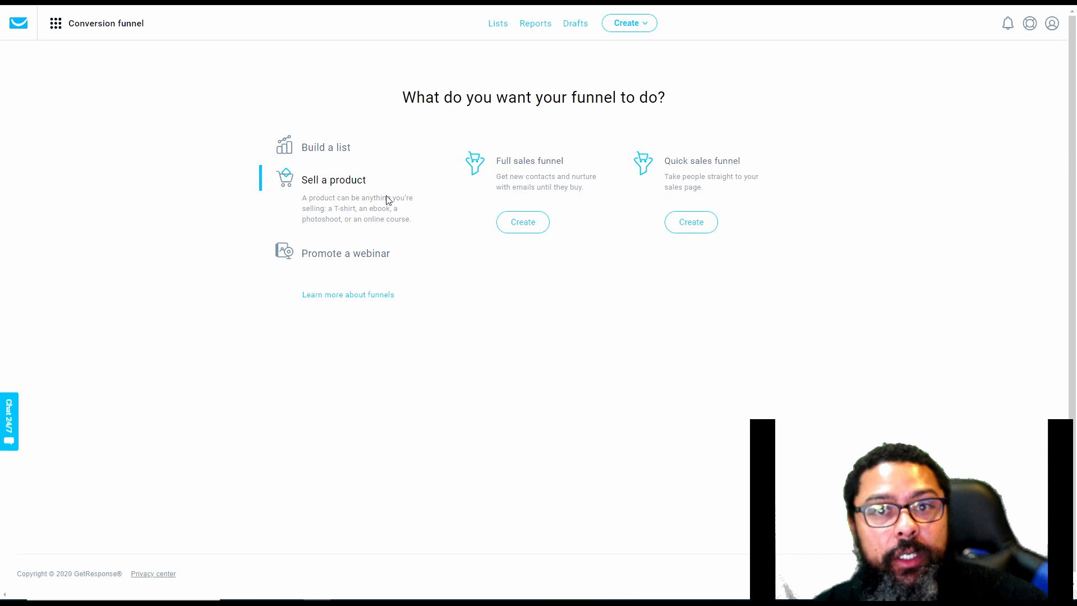
pyautogui.click(356, 256)
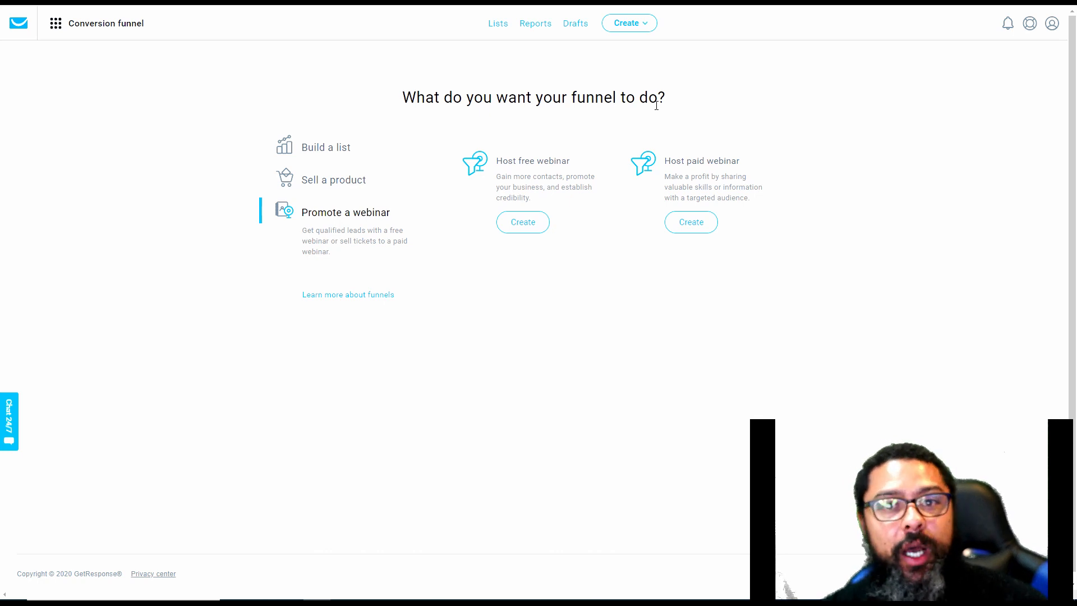
pyautogui.click(342, 147)
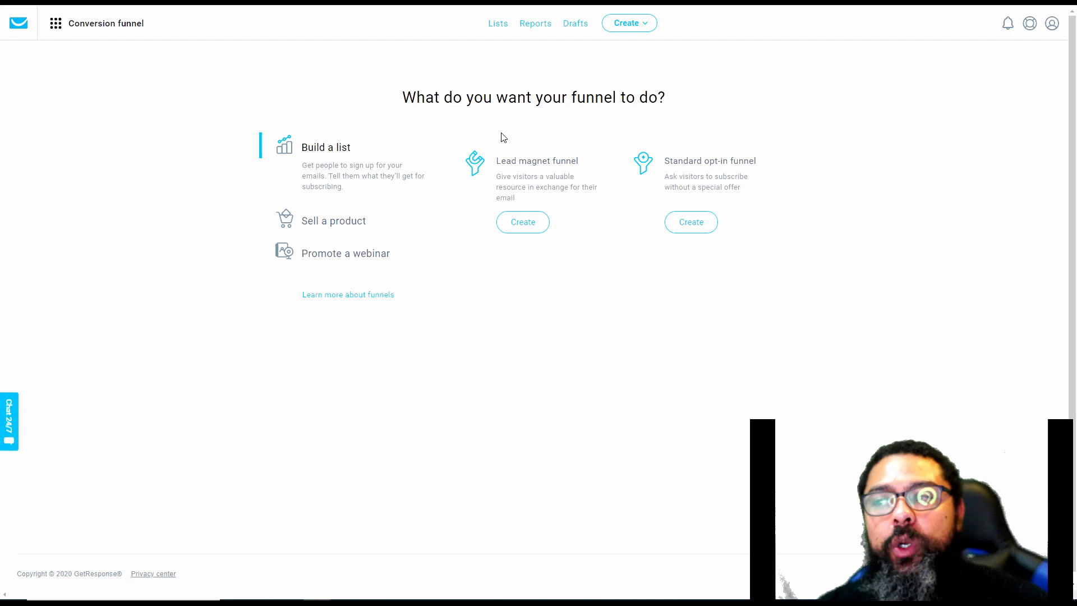
# Create a lead magnet funnel named "B reviews funnel tutorial"
pyautogui.click(514, 223)
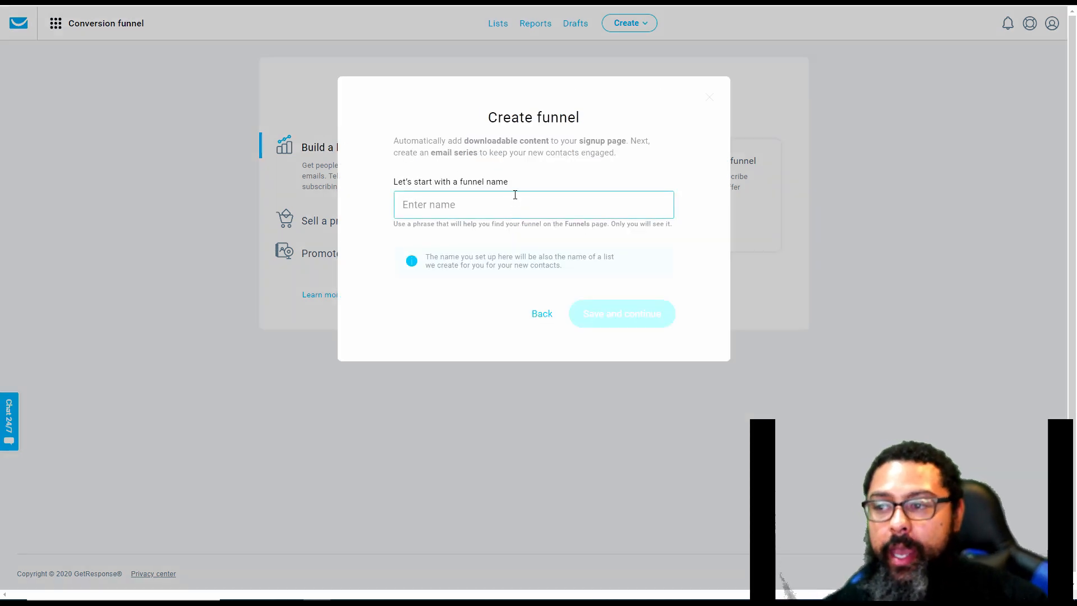
pyautogui.write('B reviews ')
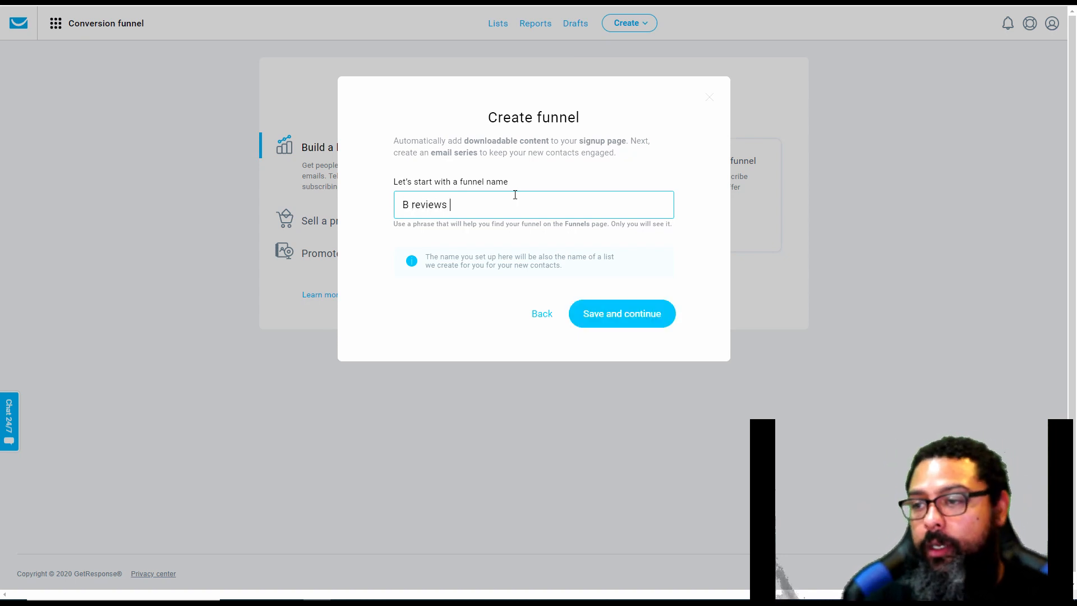
pyautogui.write('funnel tut')
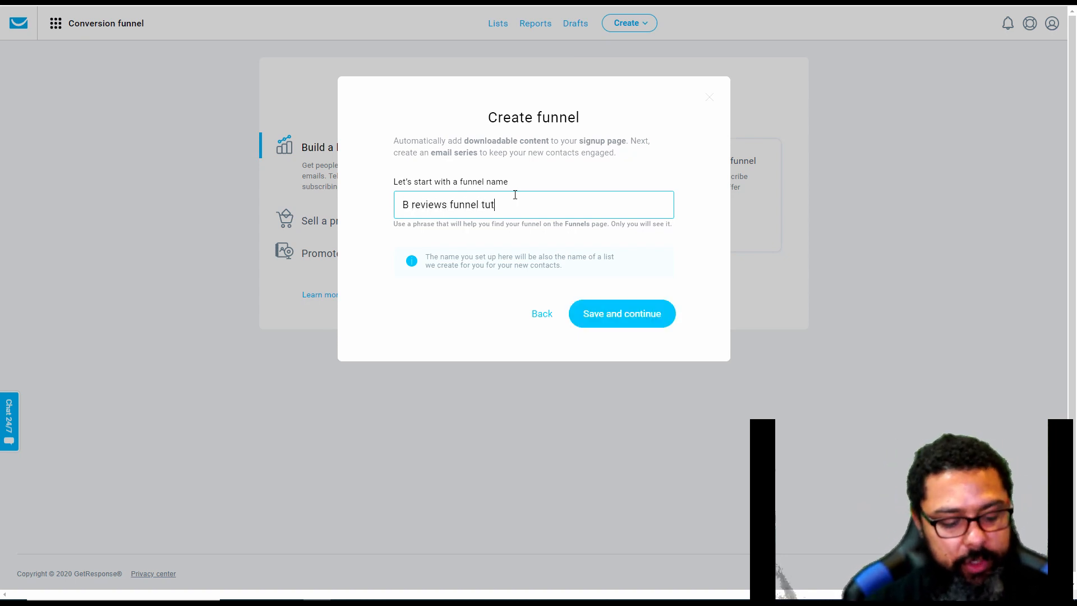
pyautogui.write('orial')
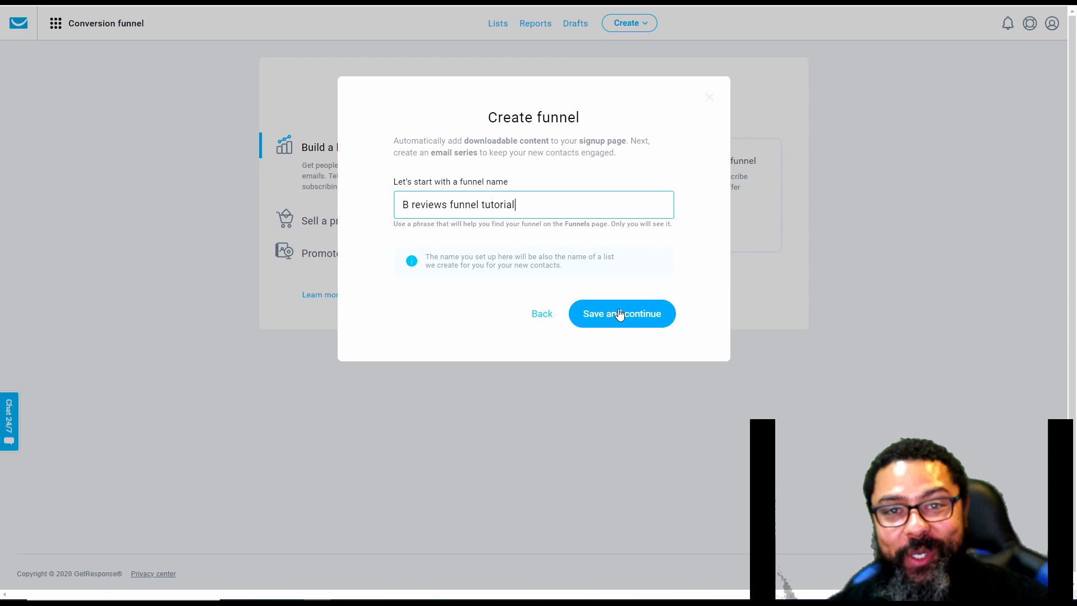
pyautogui.moveTo(424, 257); pyautogui.dragTo(617, 273)
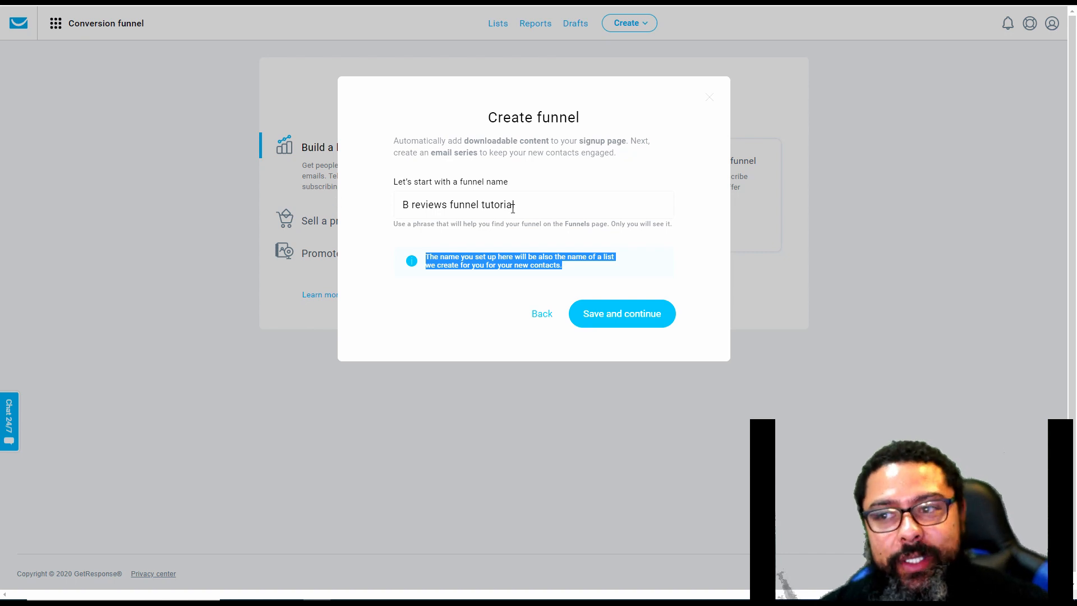
pyautogui.click(617, 320)
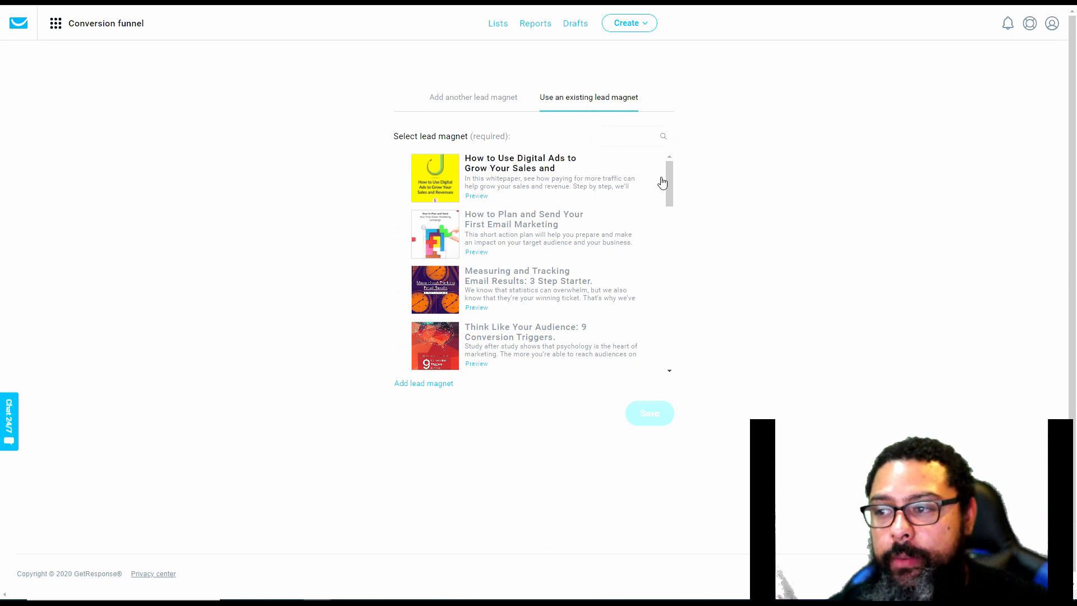
# Browse the existing lead magnets and preview the email marketing funnel infographic, then return to the list
pyautogui.moveTo(669, 172); pyautogui.dragTo(668, 240)
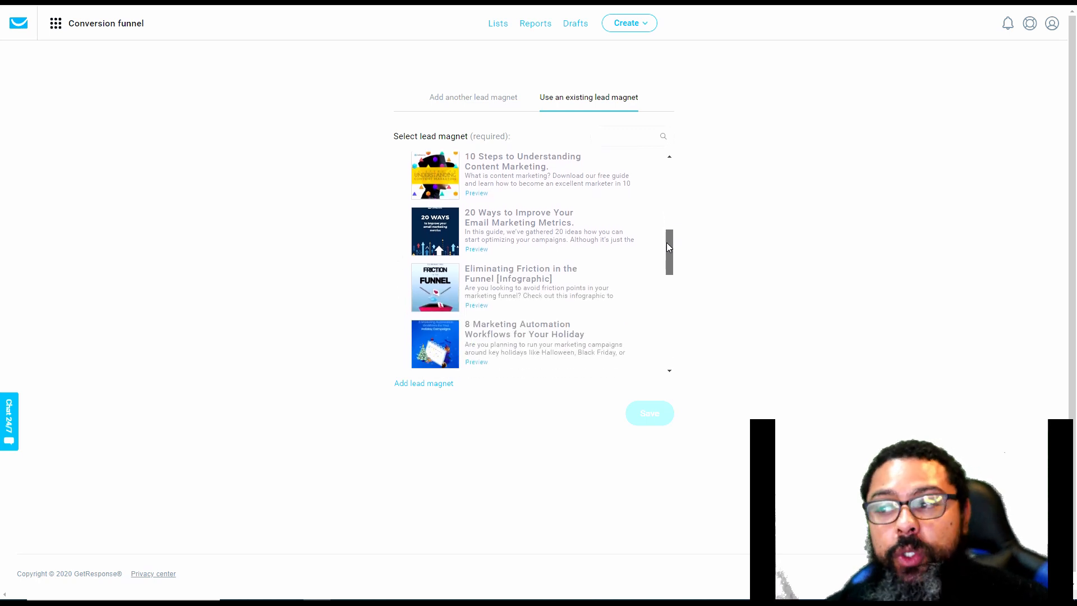
pyautogui.moveTo(667, 242); pyautogui.dragTo(668, 263)
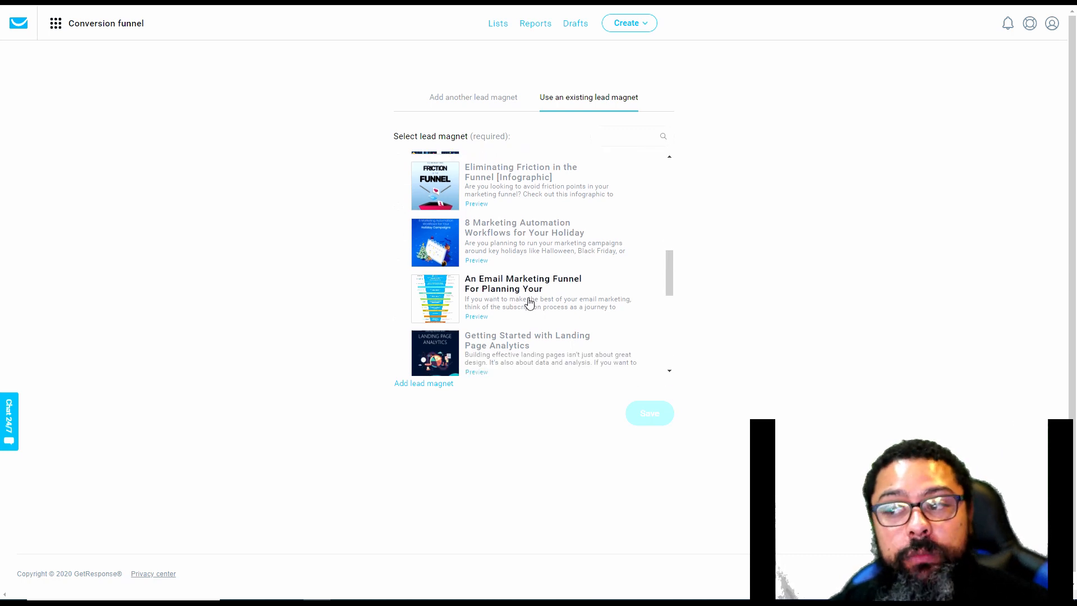
pyautogui.moveTo(667, 274); pyautogui.dragTo(669, 286)
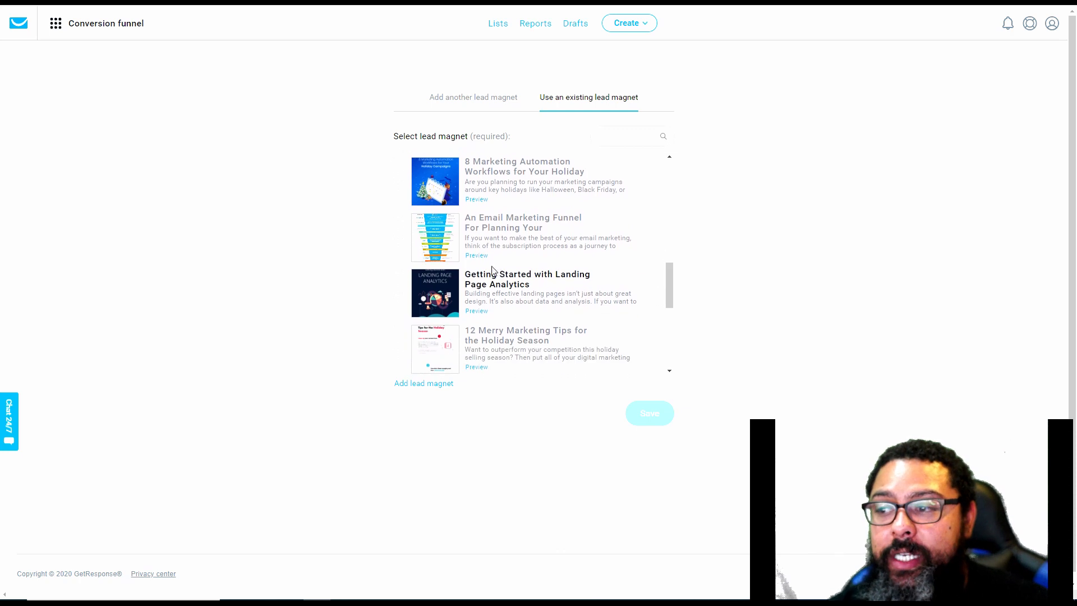
pyautogui.click(478, 258)
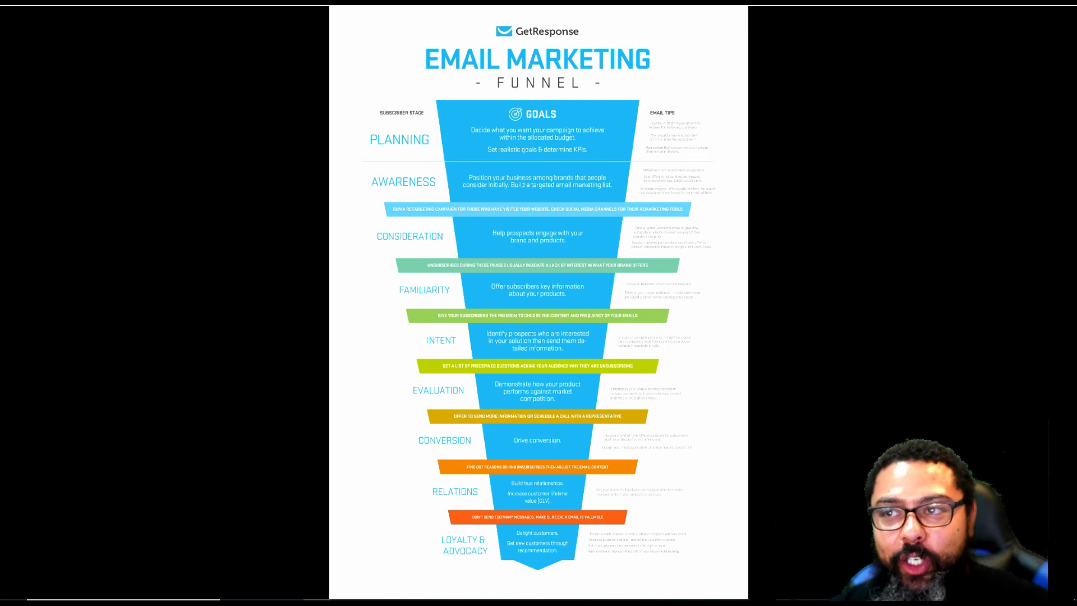
pyautogui.hotkey('ctrl', 'w')
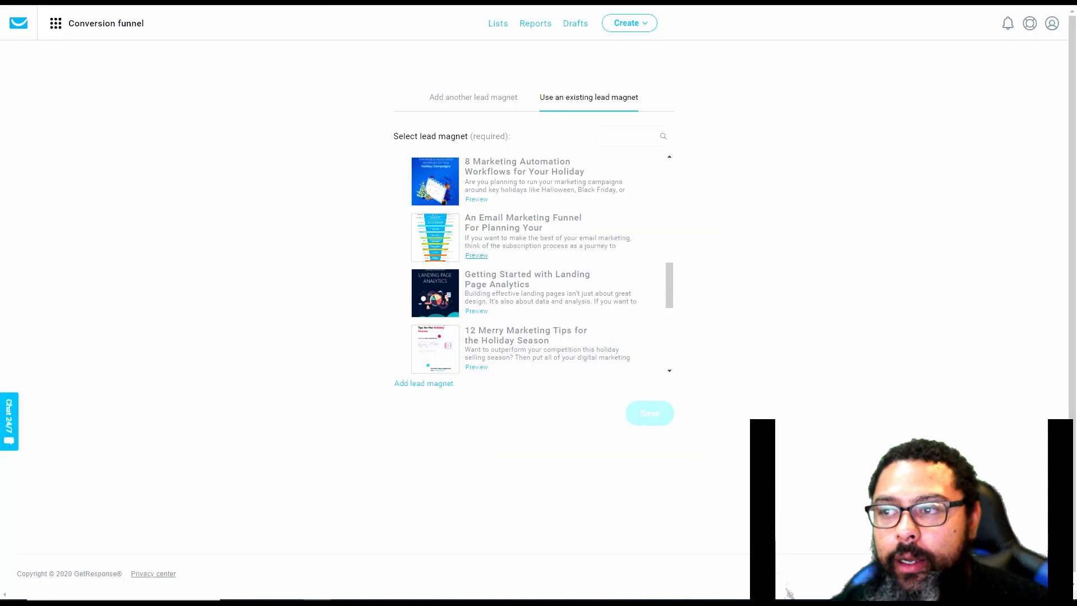
# Preview the "Getting Started with Landing Page Analytics" guide through its essential performance metrics page, then close it
pyautogui.click(477, 312)
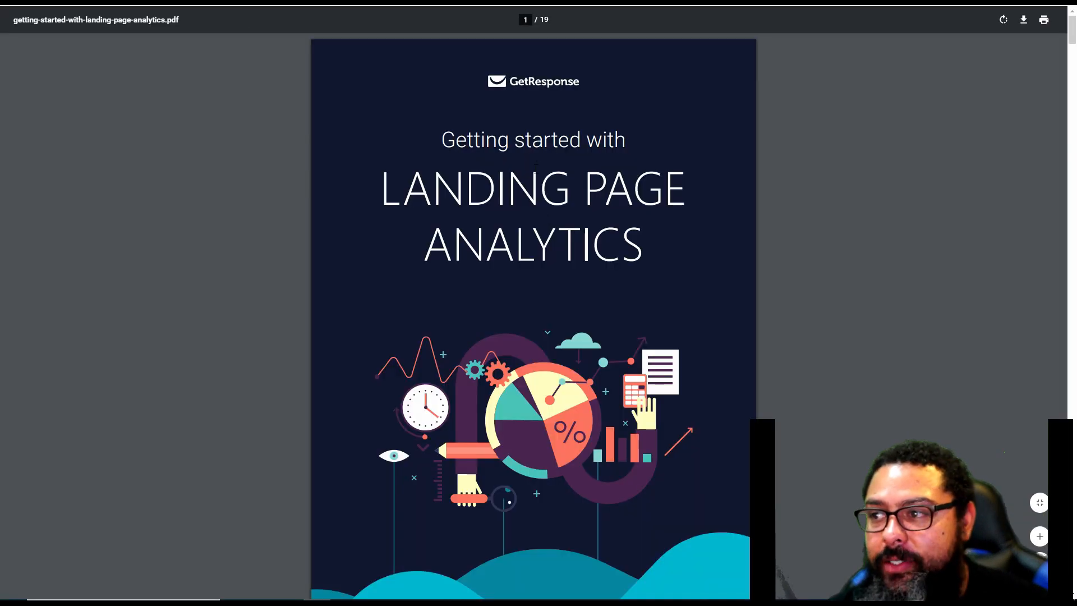
pyautogui.scroll(-7, 536, 169)
pyautogui.scroll(-14, 572, 249)
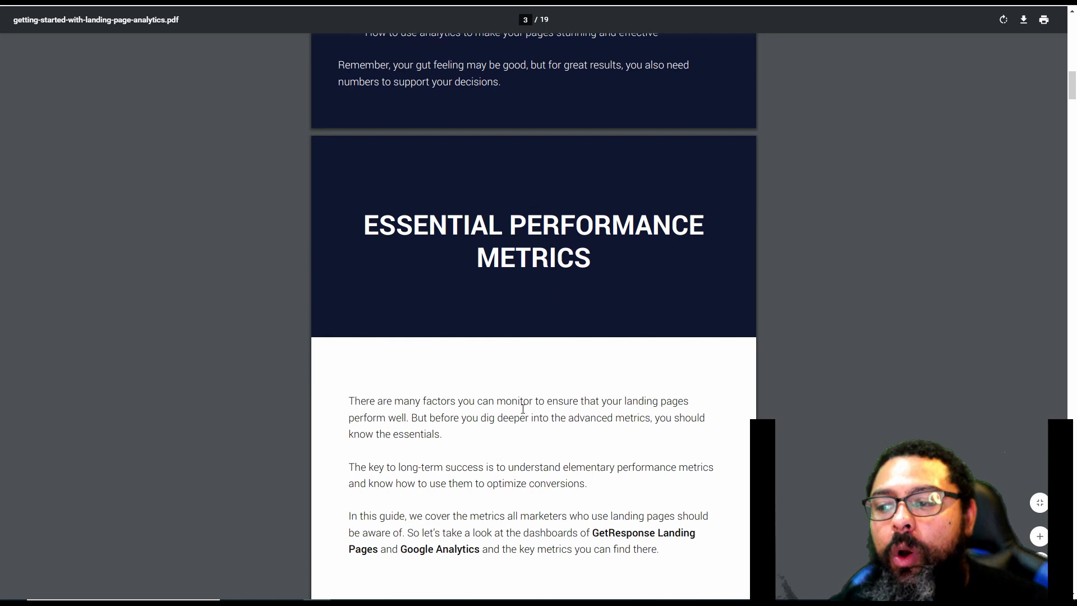
pyautogui.scroll(-3, 533, 314)
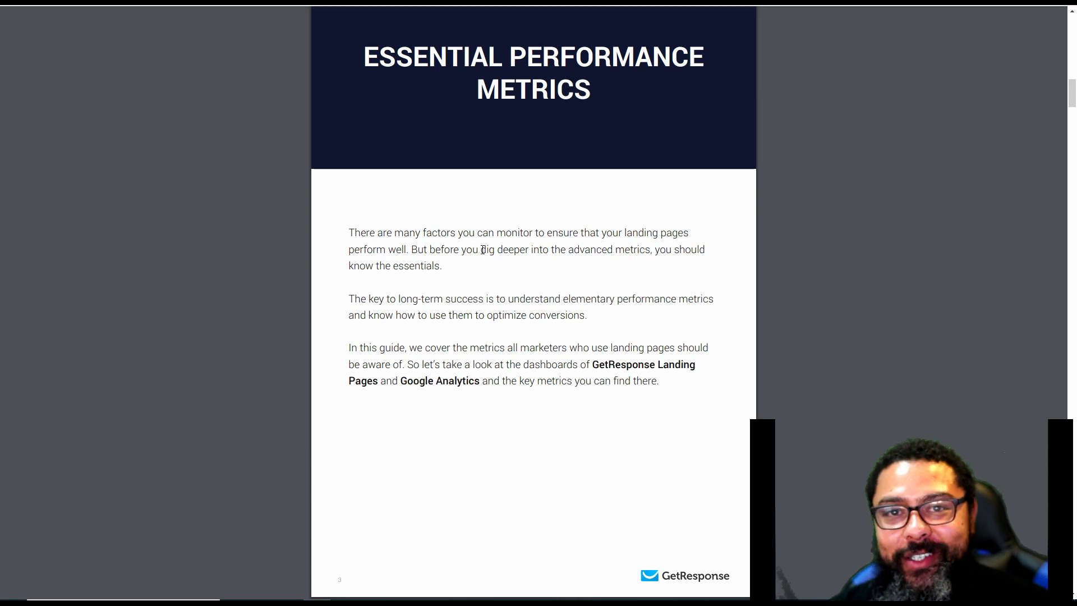
pyautogui.scroll(-3, 485, 245)
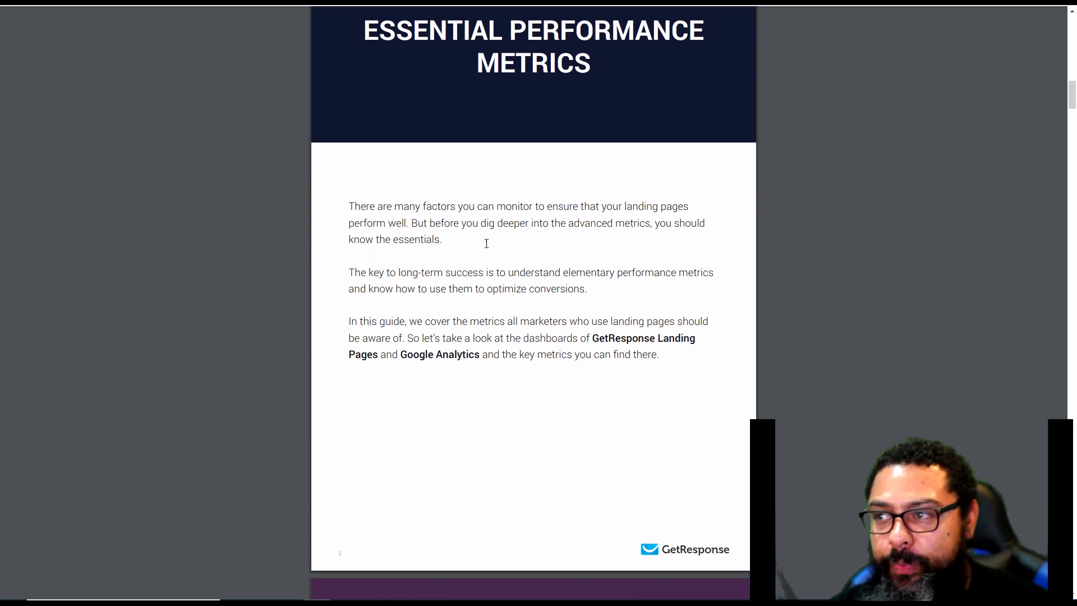
pyautogui.hotkey('ctrl', 'w')
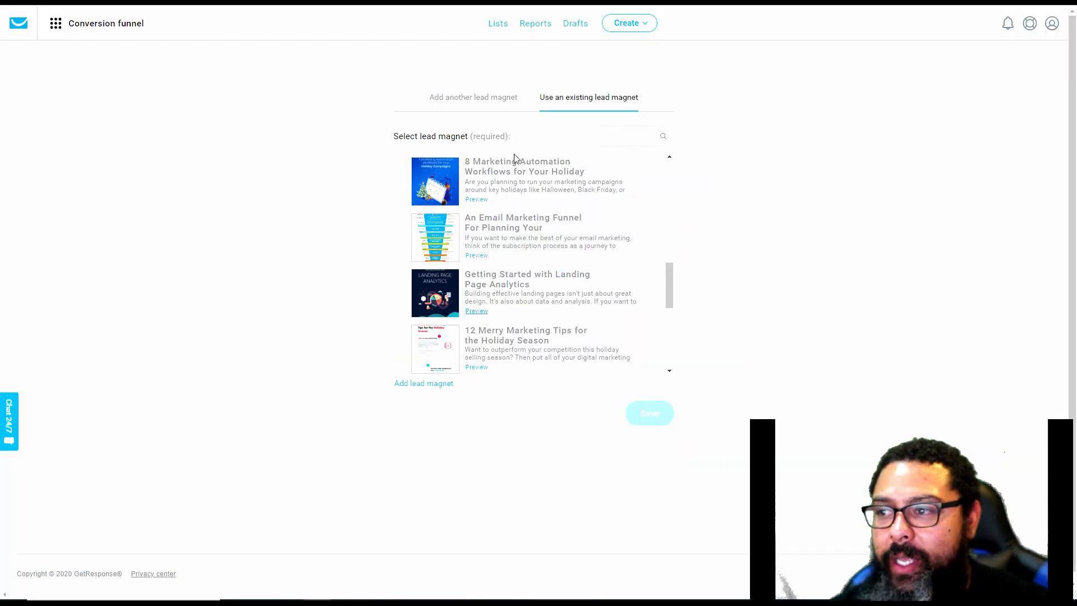
# Preview "12 Merry Marketing Tips for the Holiday Season" and select it as the funnel's lead magnet
pyautogui.moveTo(668, 284); pyautogui.dragTo(671, 304)
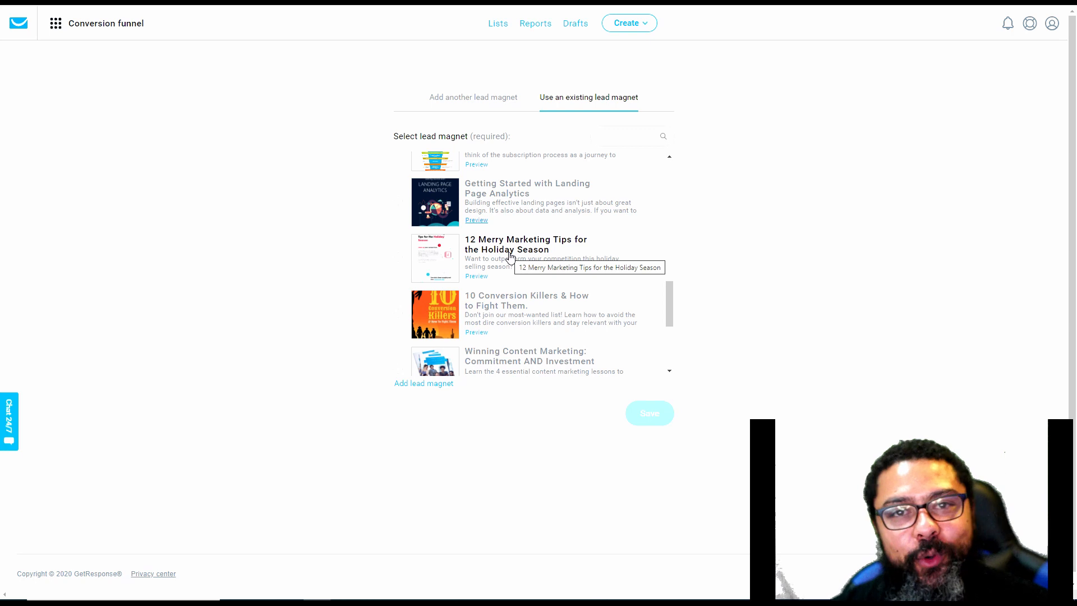
pyautogui.click(481, 278)
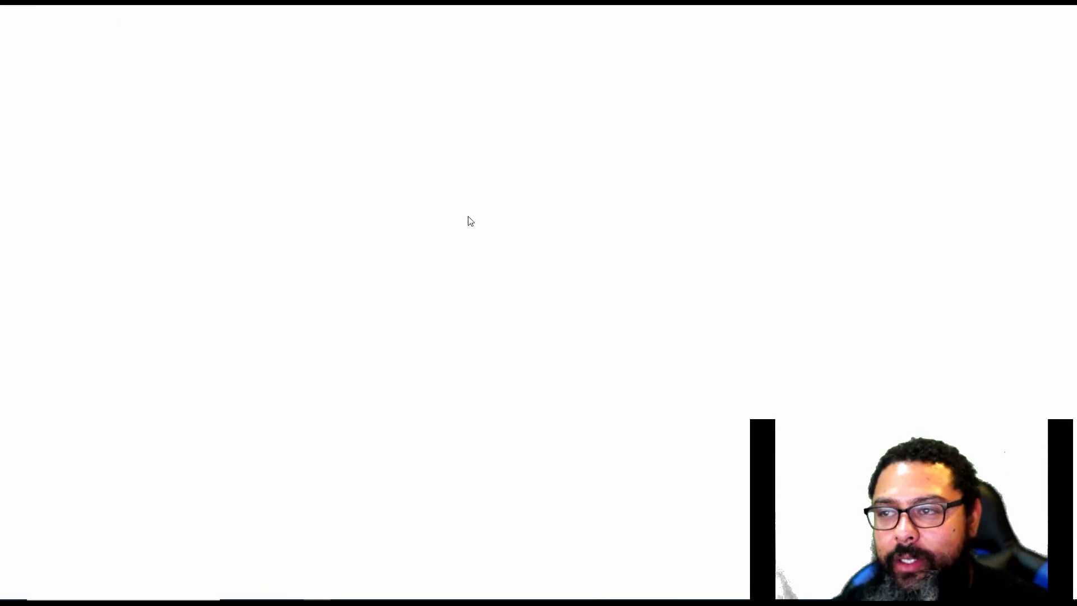
pyautogui.click(539, 51)
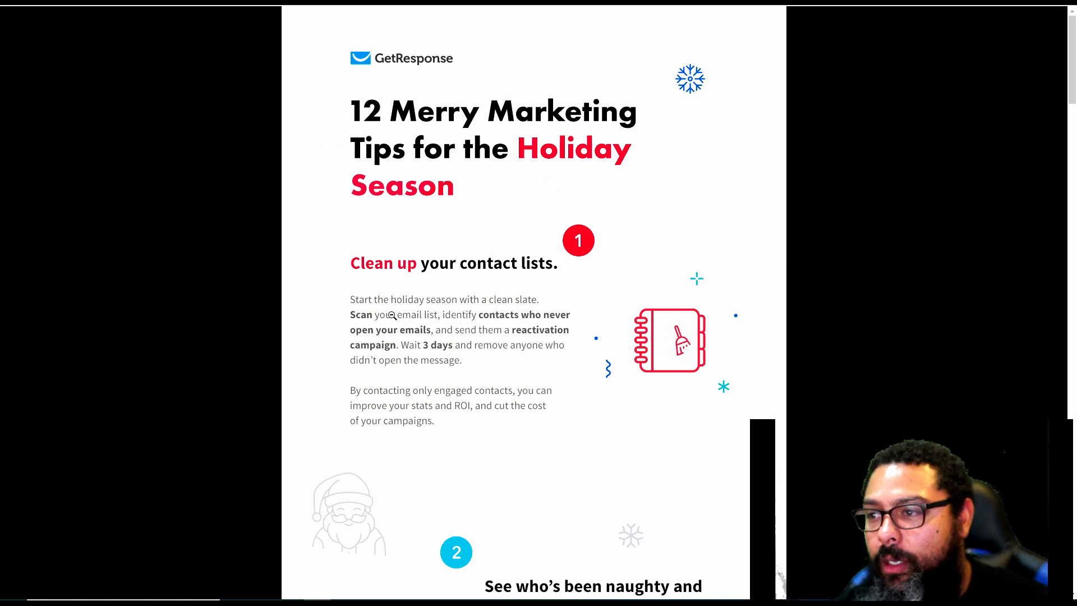
pyautogui.scroll(-1, 532, 241)
pyautogui.scroll(-13, 532, 241)
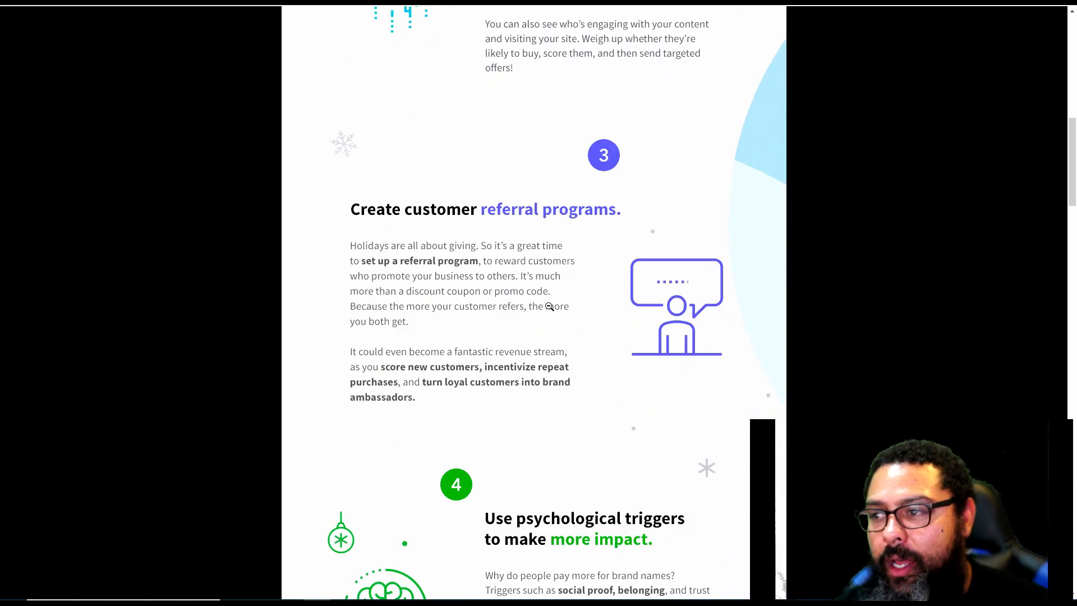
pyautogui.scroll(-7, 548, 303)
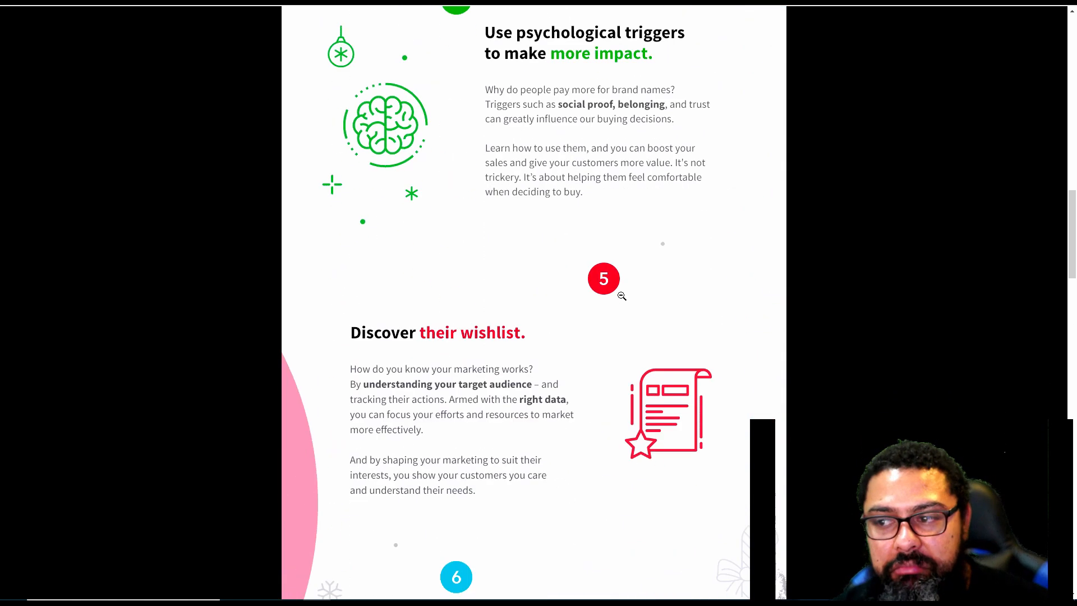
pyautogui.click(449, 2)
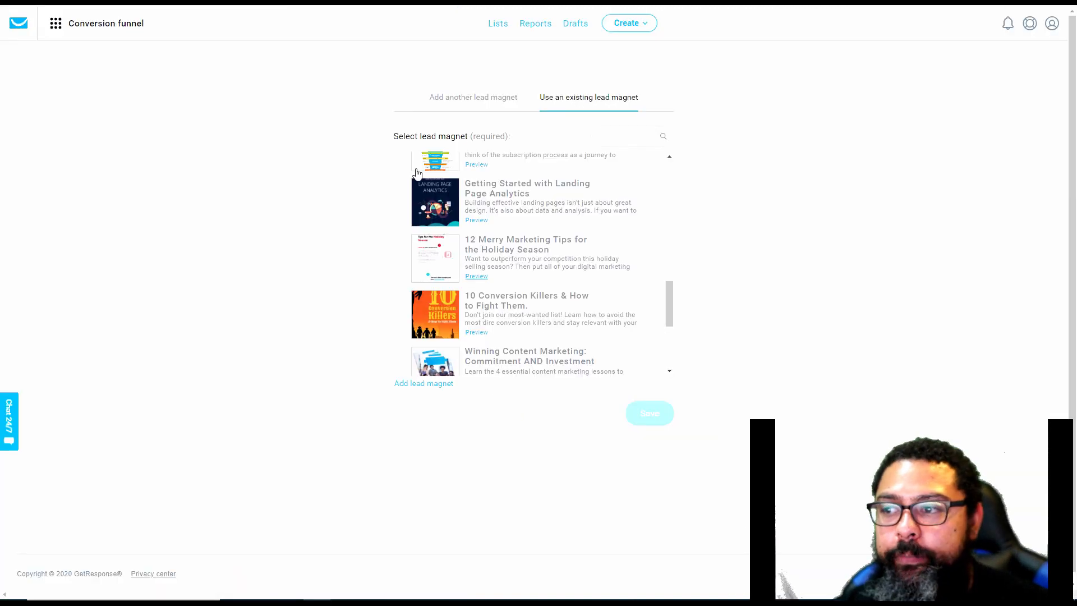
pyautogui.click(398, 260)
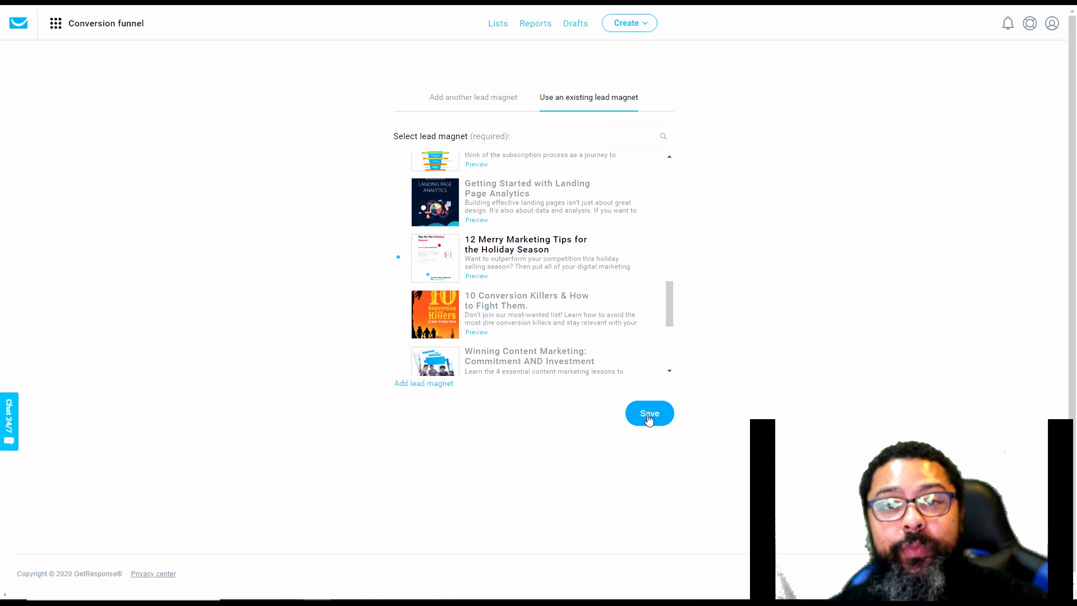
# Examine the form for adding another lead magnet, including its name, description, image and file upload fields
pyautogui.click(487, 104)
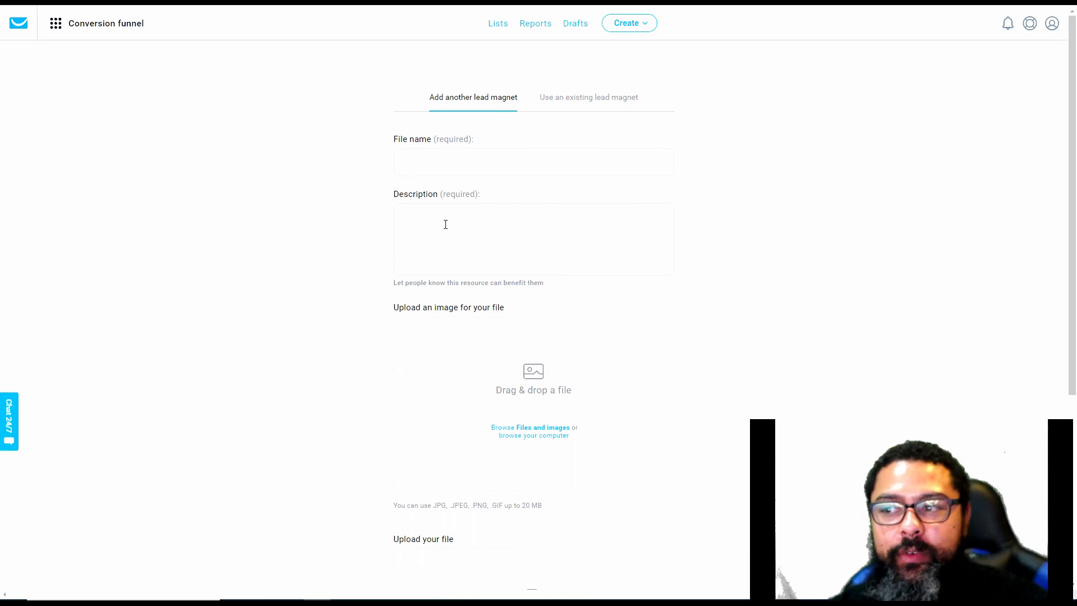
pyautogui.scroll(-4, 531, 213)
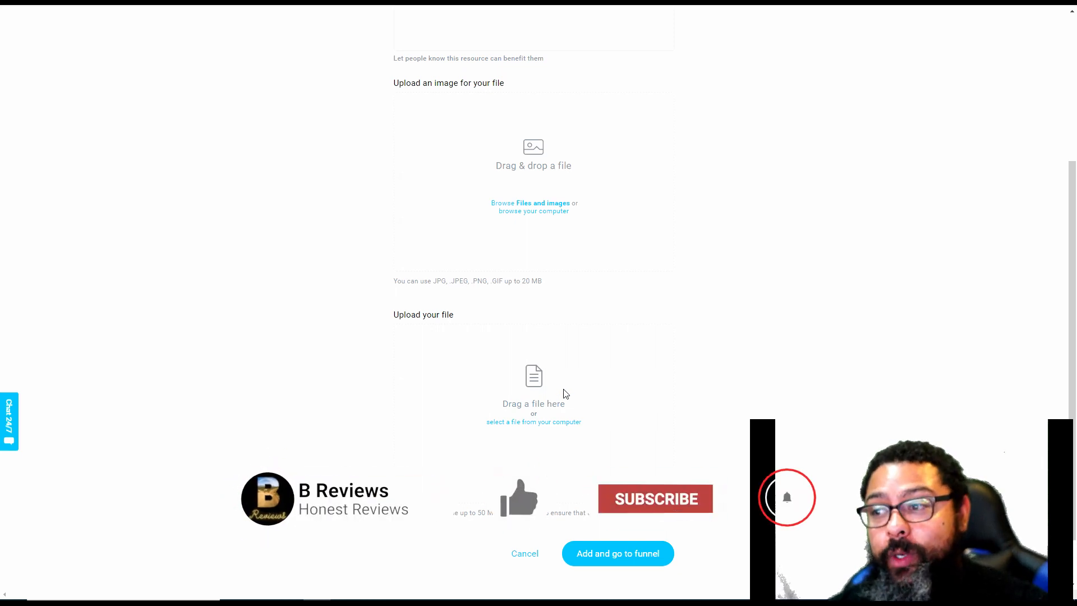
pyautogui.scroll(4, 549, 401)
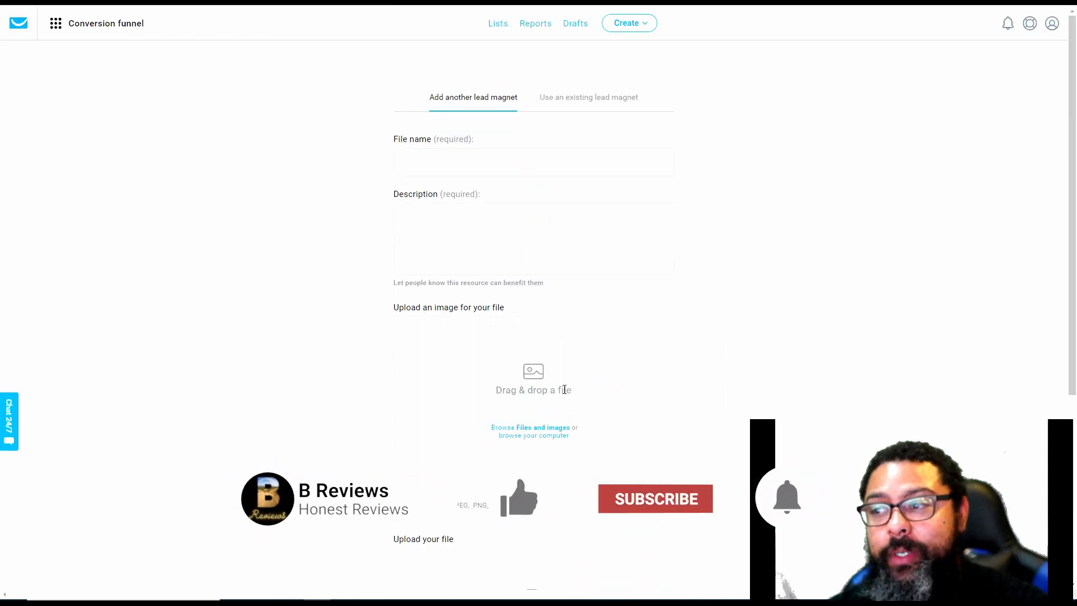
# Return to the existing lead magnets and save the funnel with the selected "12 Merry Marketing Tips for the Holiday Season"
pyautogui.click(581, 101)
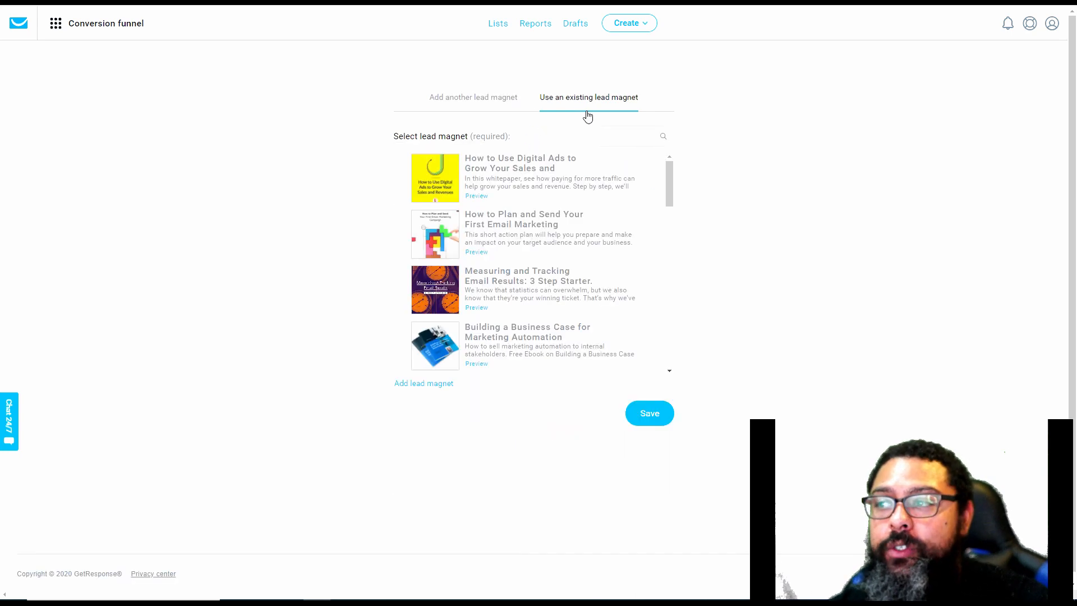
pyautogui.scroll(-10, 476, 247)
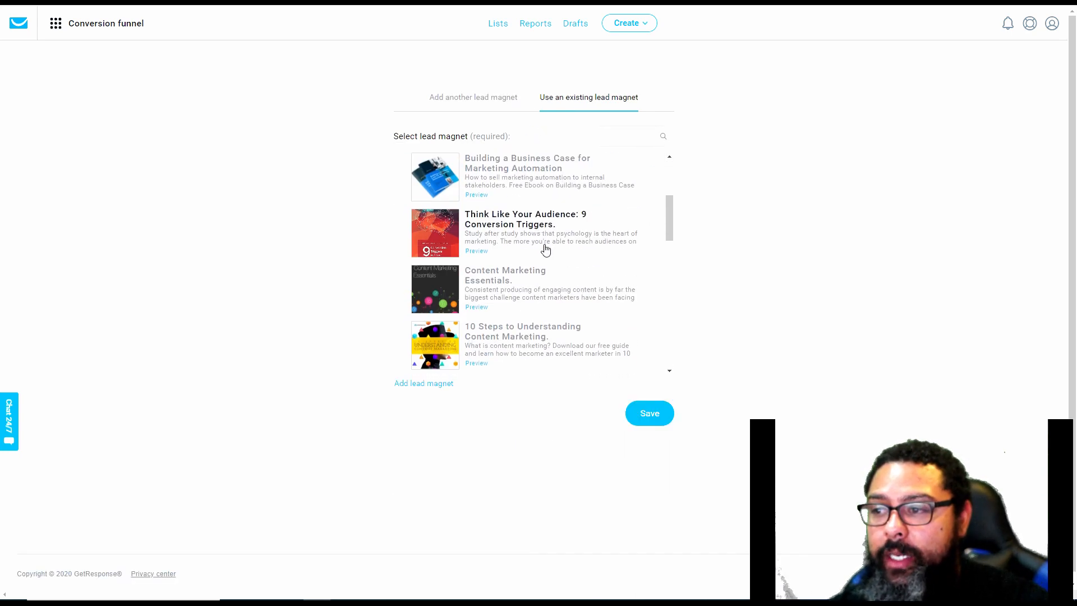
pyautogui.scroll(-1, 502, 296)
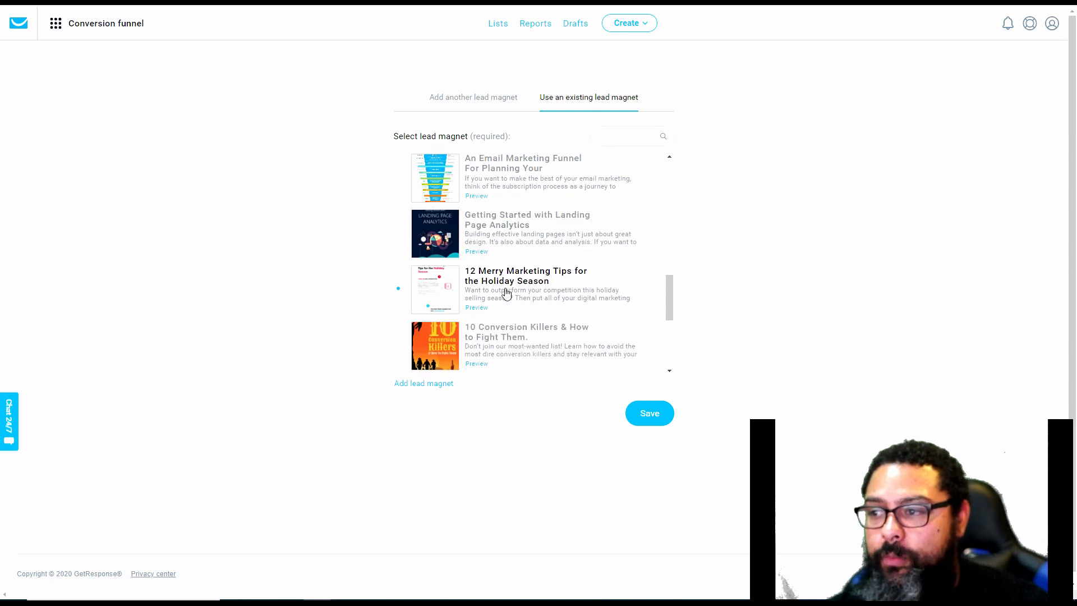
pyautogui.click(650, 415)
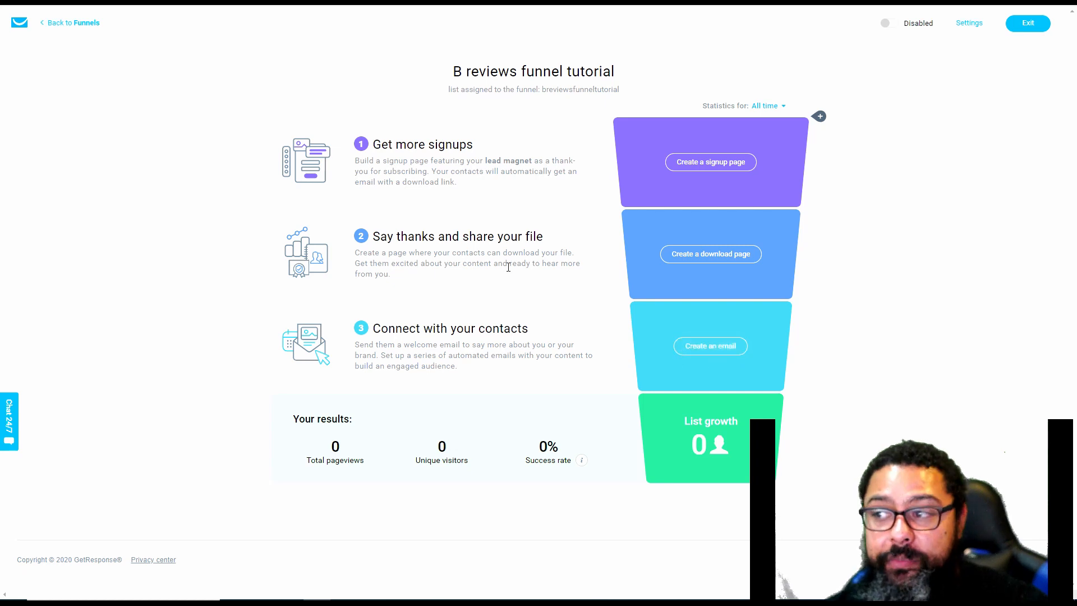
# Start creating the funnel's signup page and look through all available page templates
pyautogui.click(724, 166)
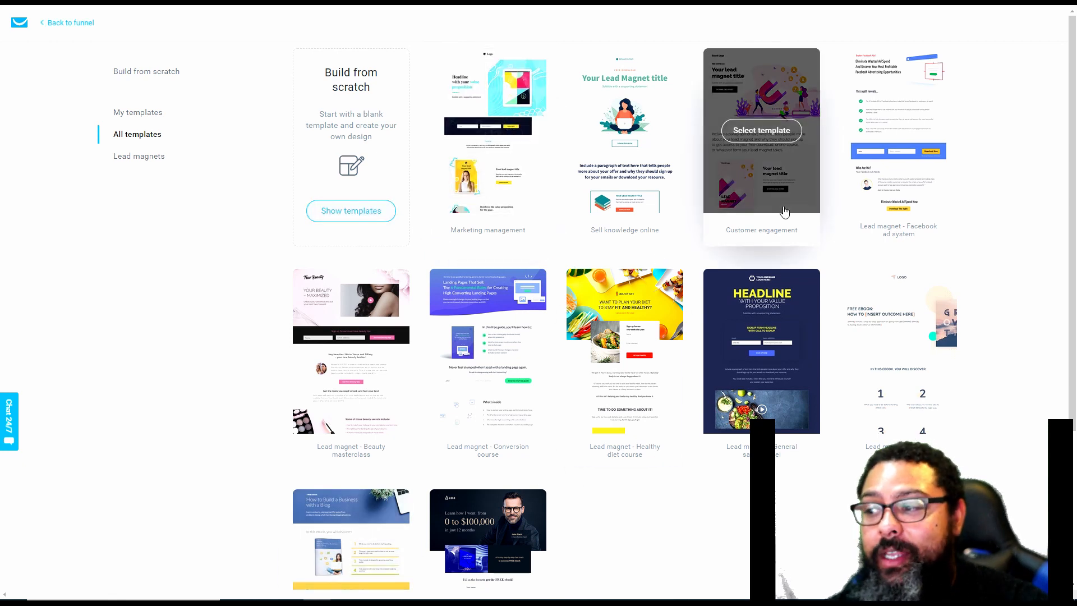
pyautogui.scroll(-4, 878, 359)
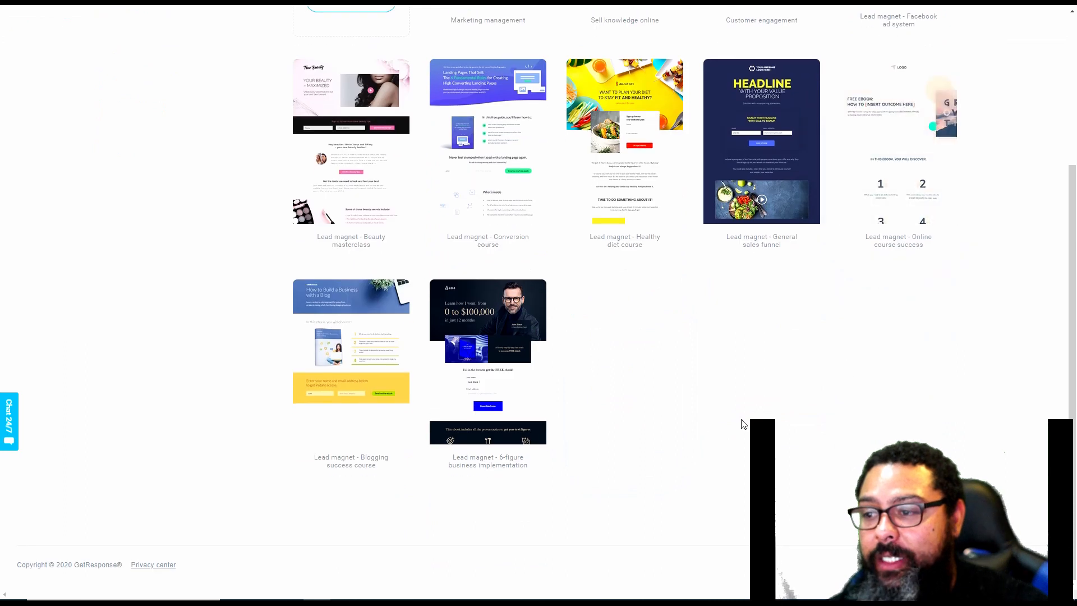
pyautogui.scroll(4, 744, 423)
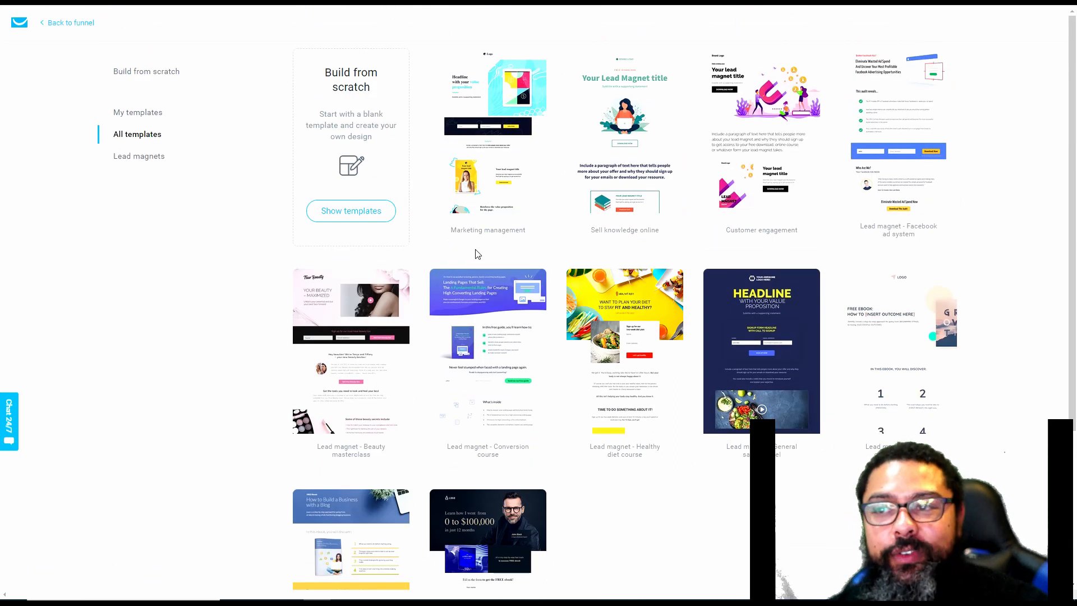
# Compare the lead magnet, build-from-scratch and saved template categories, then return to all templates
pyautogui.click(139, 161)
pyautogui.scroll(-4, 431, 275)
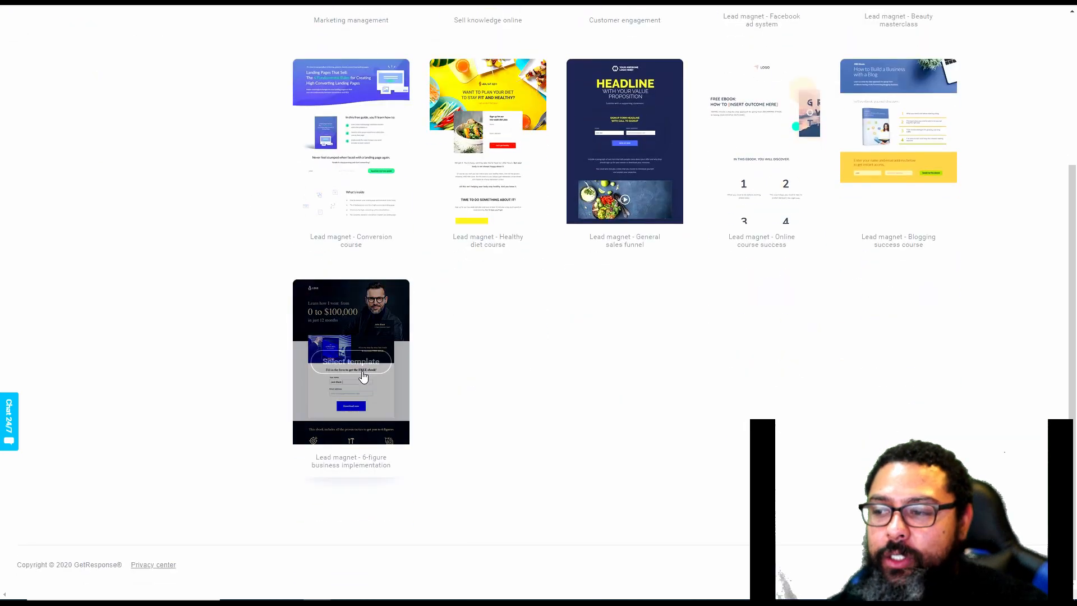
pyautogui.scroll(4, 430, 275)
pyautogui.click(143, 140)
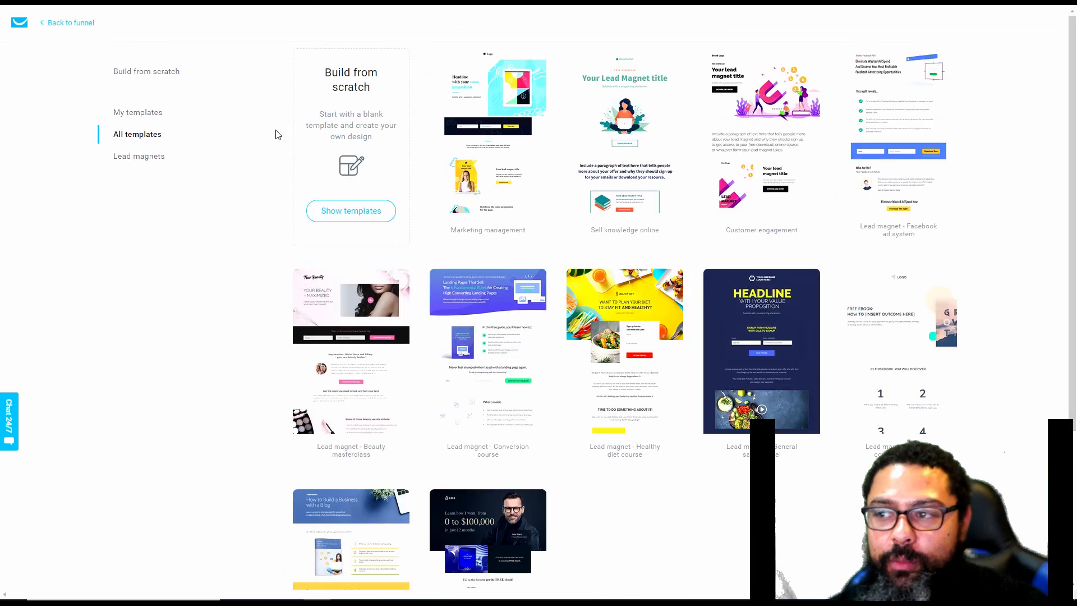
pyautogui.click(344, 213)
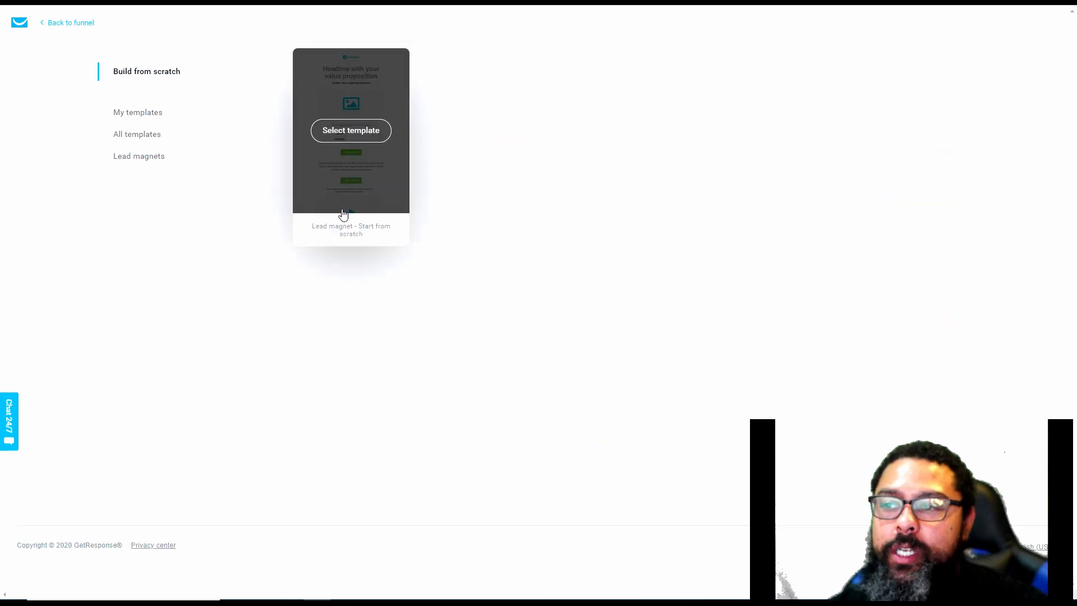
pyautogui.click(155, 117)
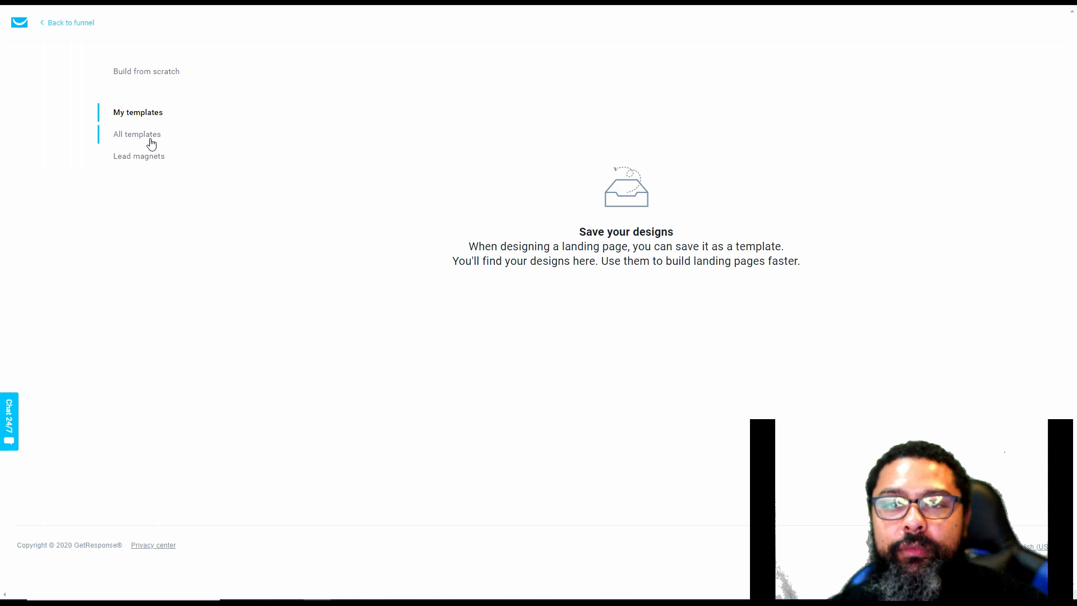
pyautogui.click(150, 141)
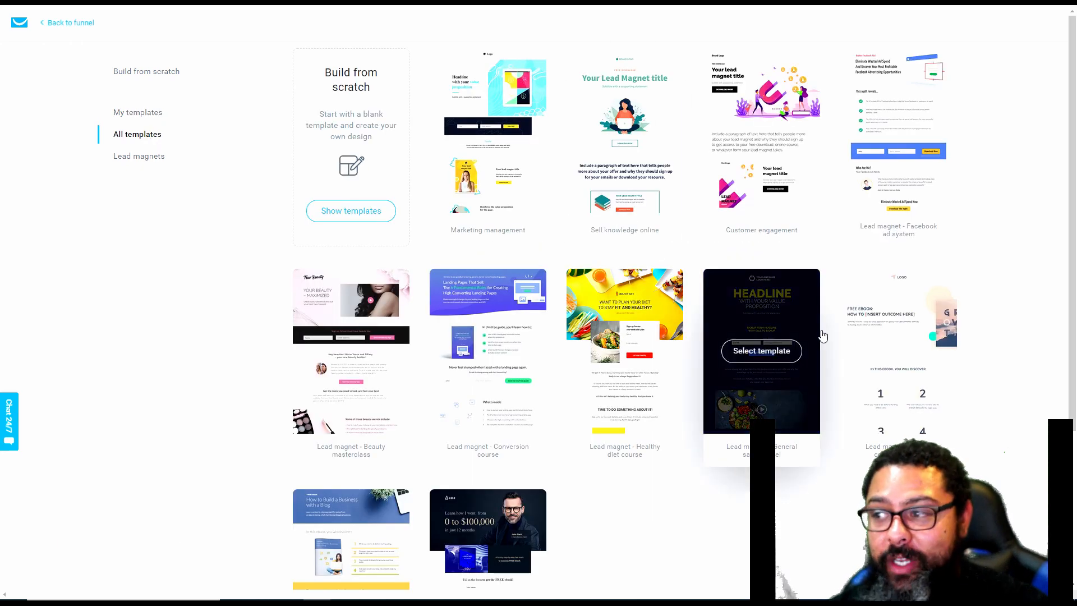
# Choose the "Lead magnet - Start from scratch" template and name the signup page "afm tutorial landing page"
pyautogui.click(361, 216)
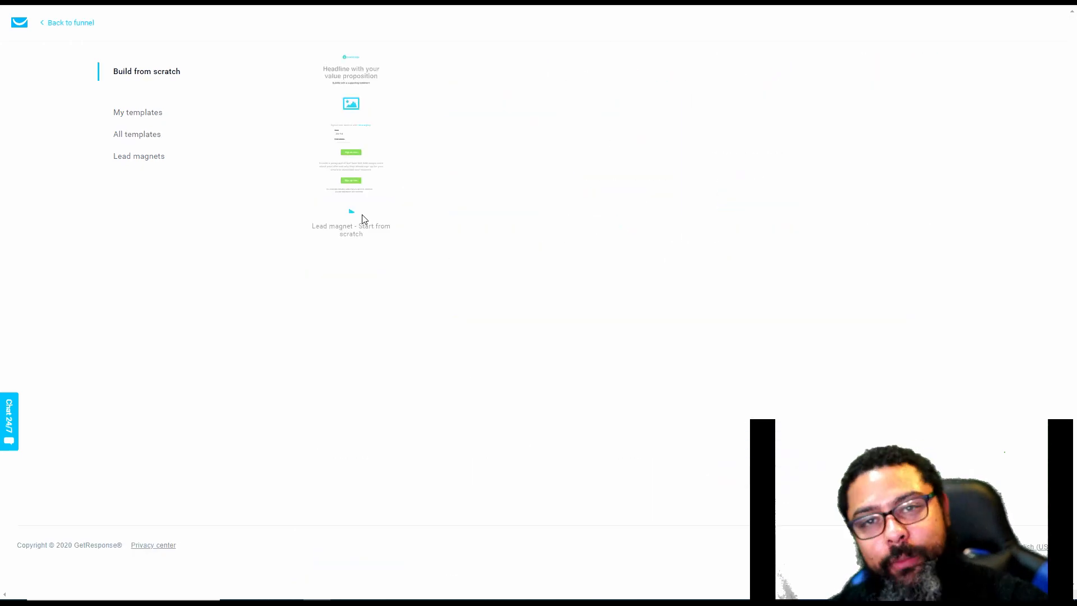
pyautogui.click(354, 132)
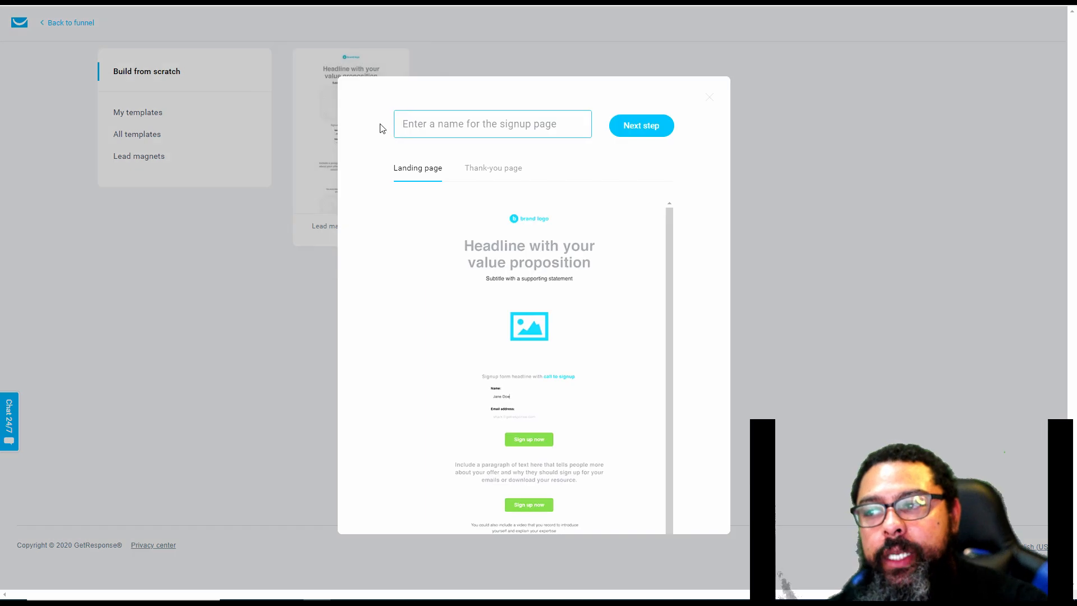
pyautogui.click(506, 123)
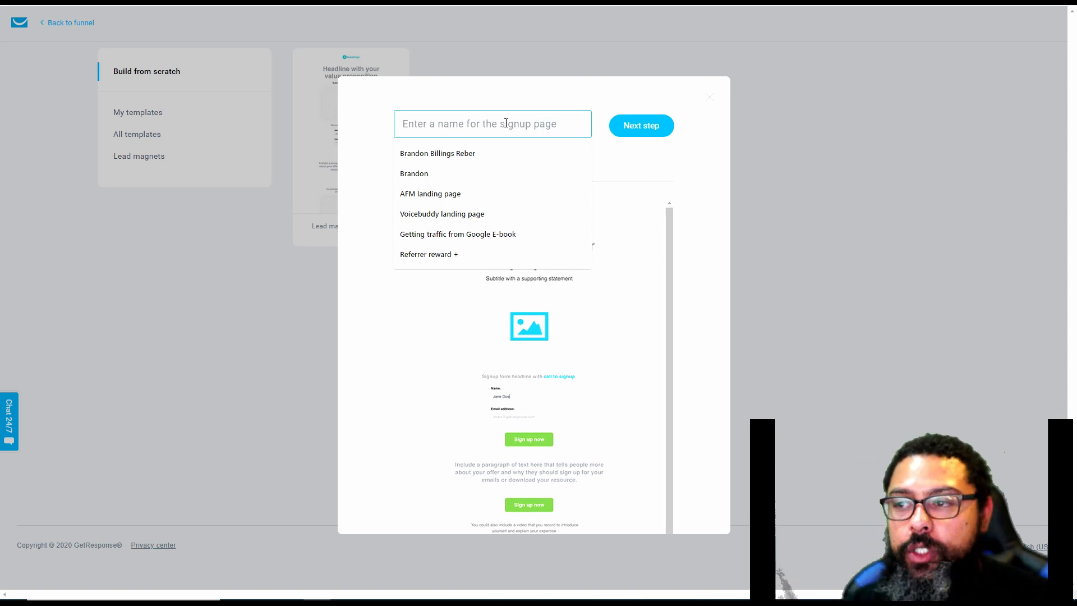
pyautogui.click(554, 103)
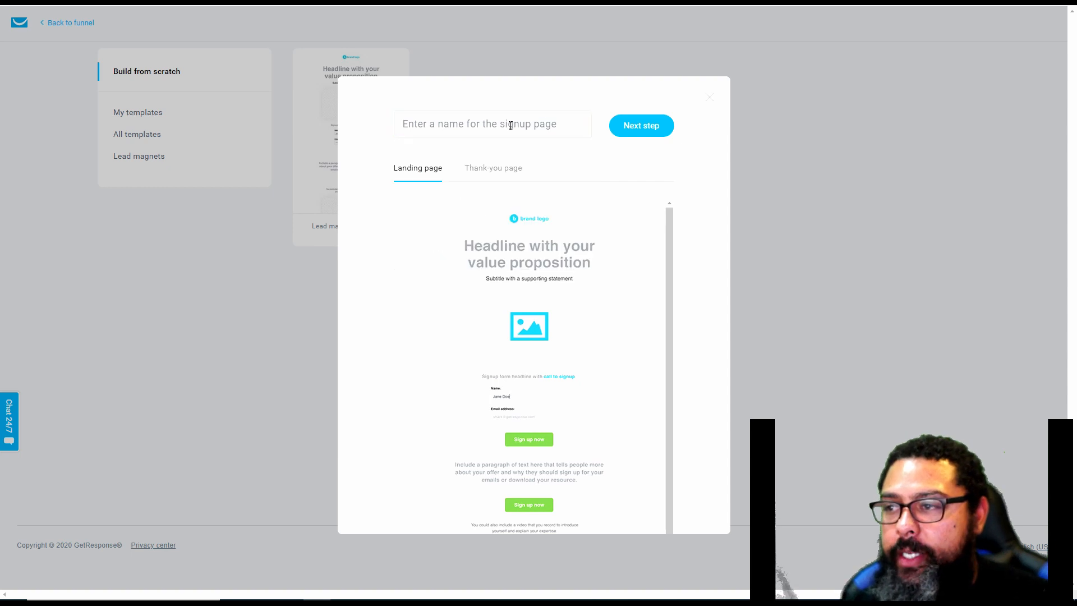
pyautogui.click(511, 125)
pyautogui.write('afm tutorial')
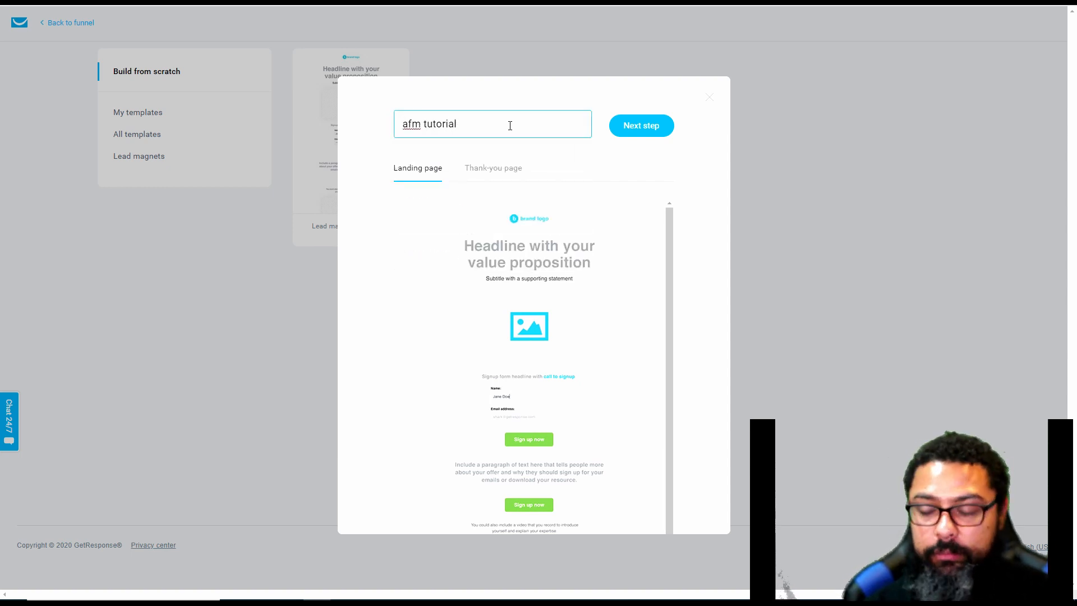
pyautogui.write(' landing page')
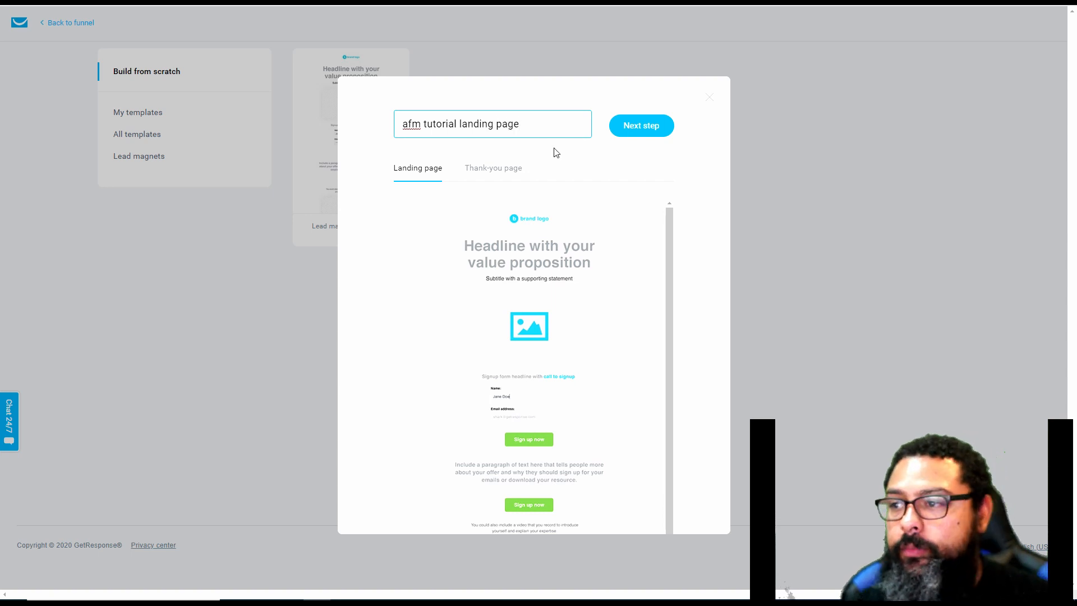
pyautogui.click(636, 130)
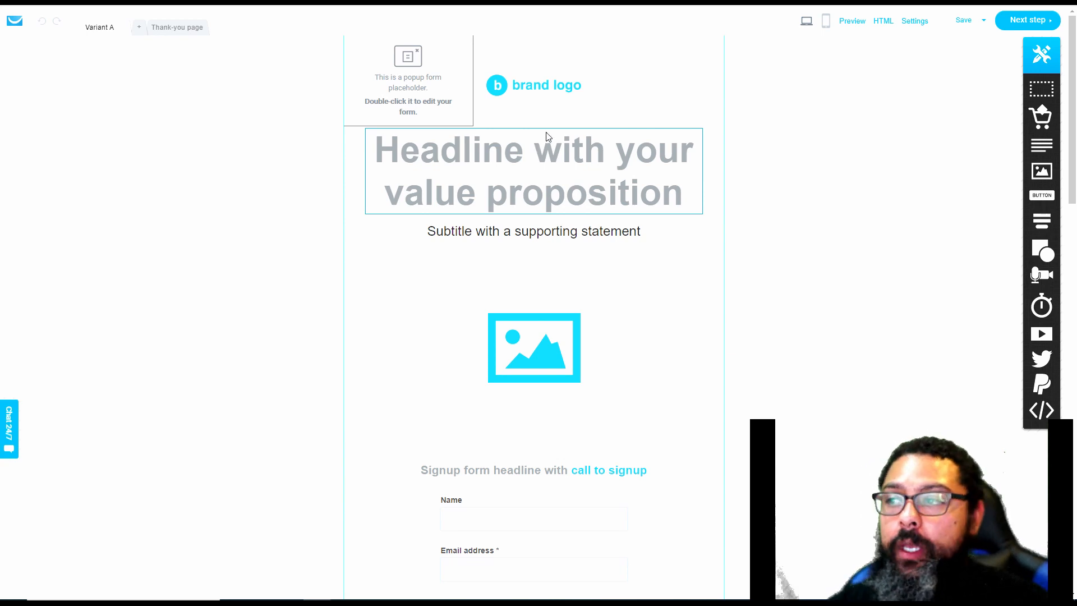
# Delete the brand logo placeholder and add a reduced-size image block in its place above the headline
pyautogui.click(542, 94)
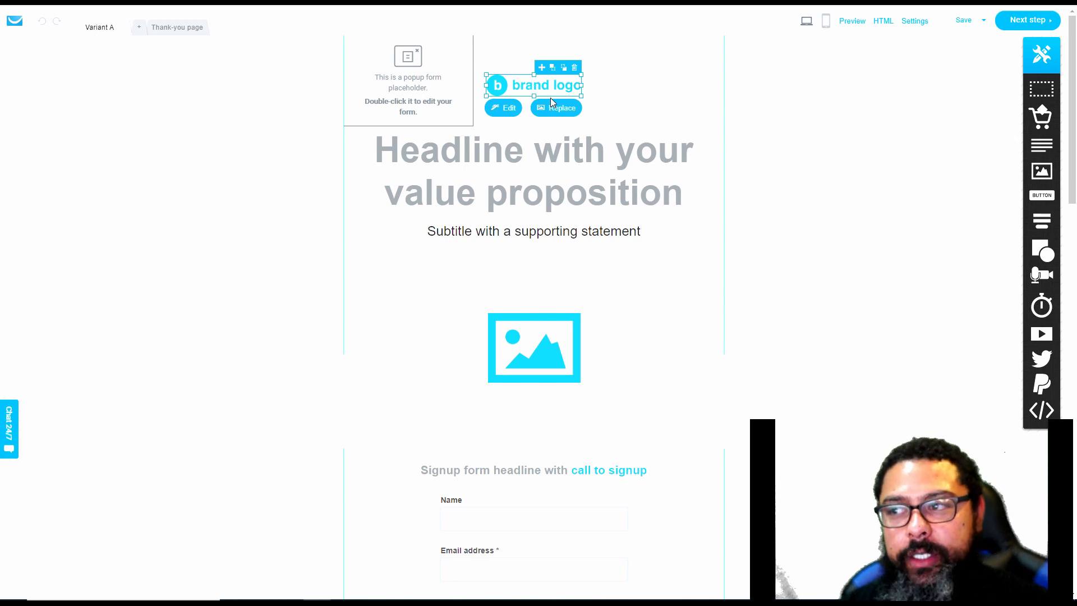
pyautogui.click(574, 68)
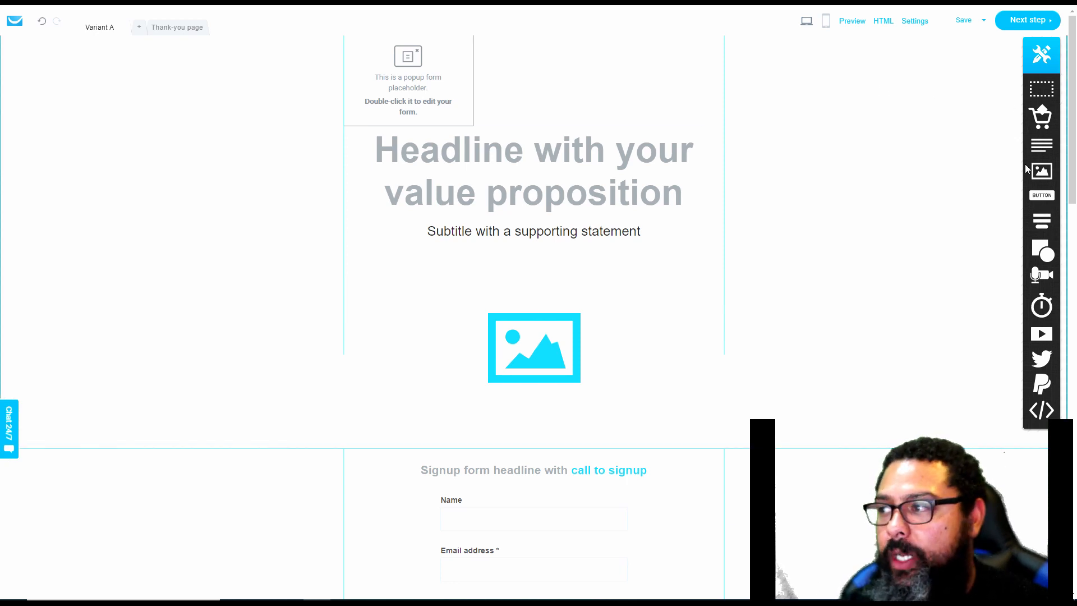
pyautogui.moveTo(1031, 171); pyautogui.dragTo(620, 126)
pyautogui.moveTo(564, 80); pyautogui.dragTo(529, 80)
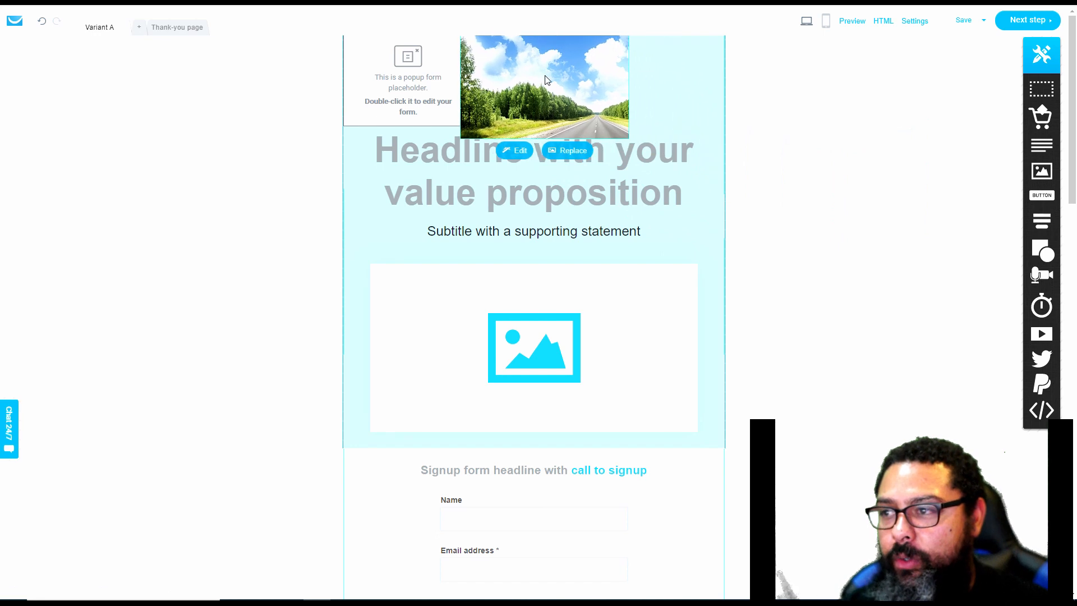
pyautogui.moveTo(631, 139); pyautogui.dragTo(567, 96)
# Replace the new block's sample road image with the "REviews" picture from the stored files
pyautogui.click(572, 130)
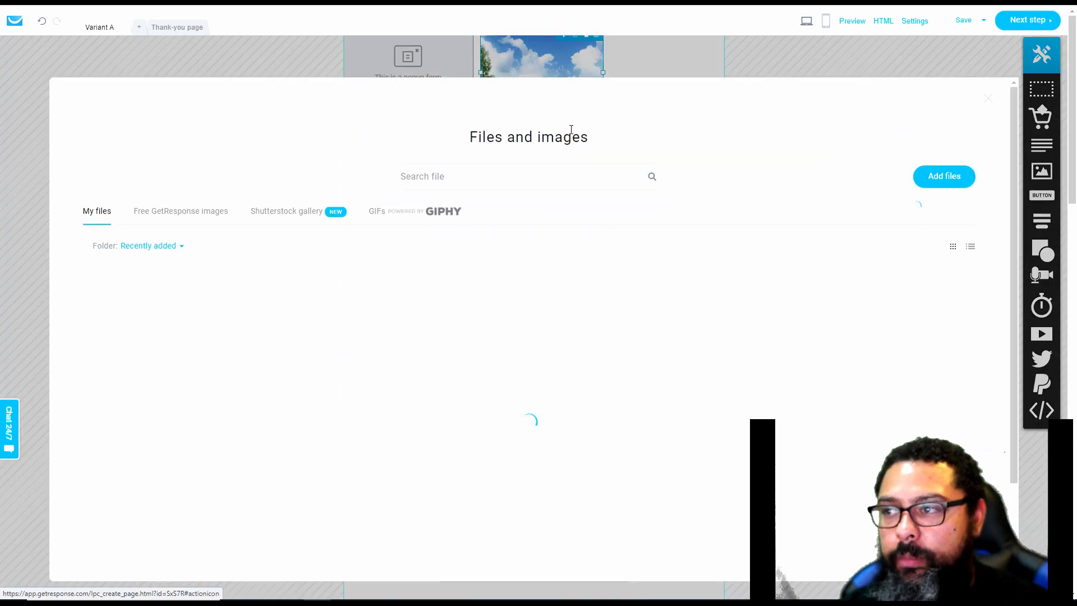
pyautogui.moveTo(1013, 177); pyautogui.dragTo(1012, 550)
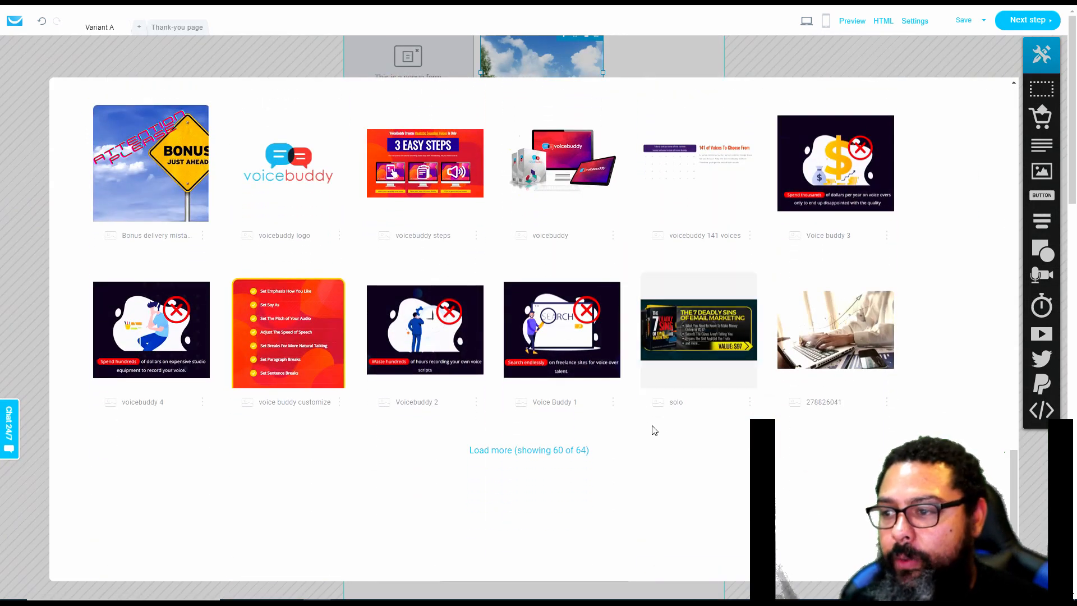
pyautogui.click(585, 453)
pyautogui.scroll(-3, 312, 354)
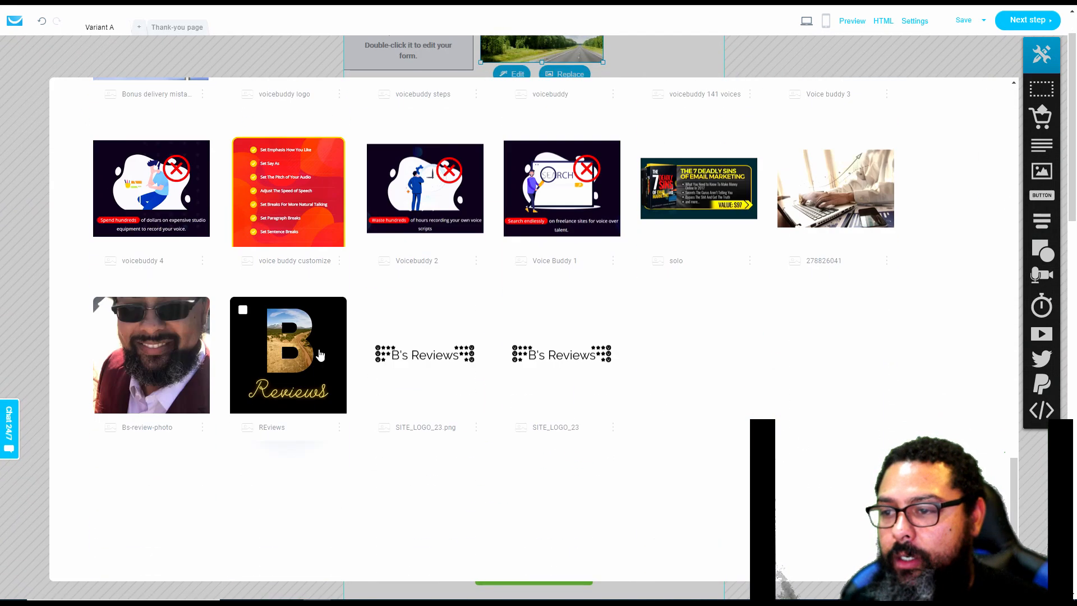
pyautogui.click(312, 354)
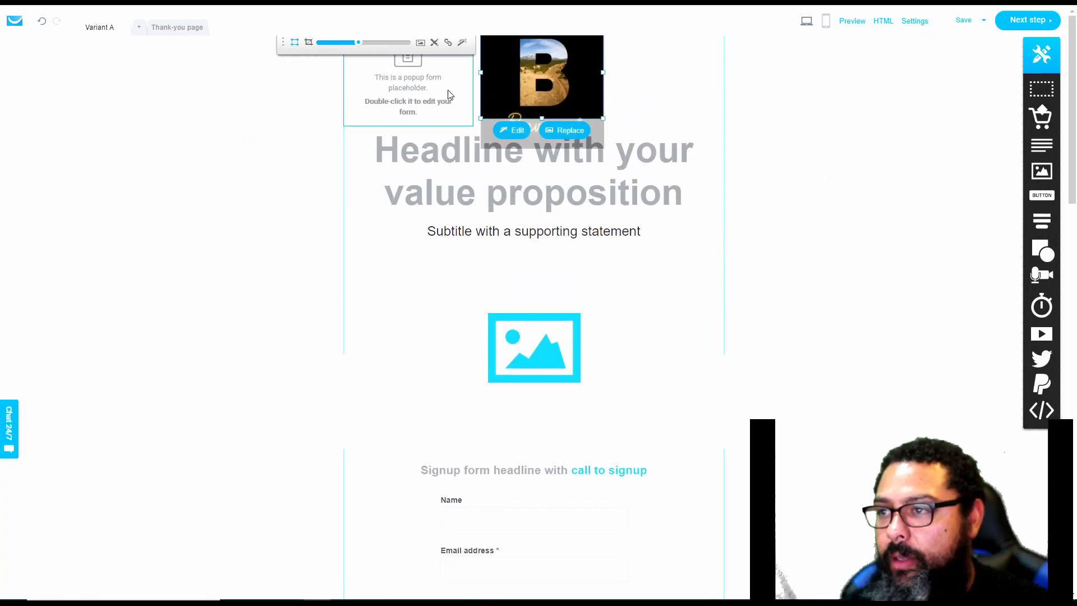
# Scale and reposition the B Reviews logo inside its frame so the whole lettering fits above the headline
pyautogui.moveTo(358, 45); pyautogui.dragTo(342, 45)
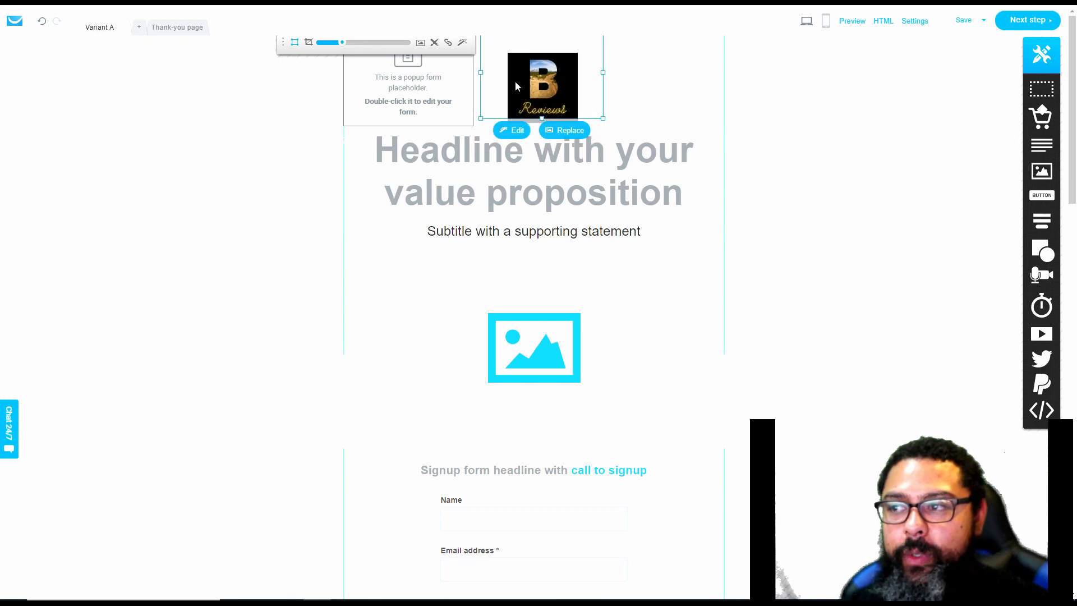
pyautogui.moveTo(533, 85); pyautogui.dragTo(527, 62)
pyautogui.moveTo(341, 47); pyautogui.dragTo(350, 45)
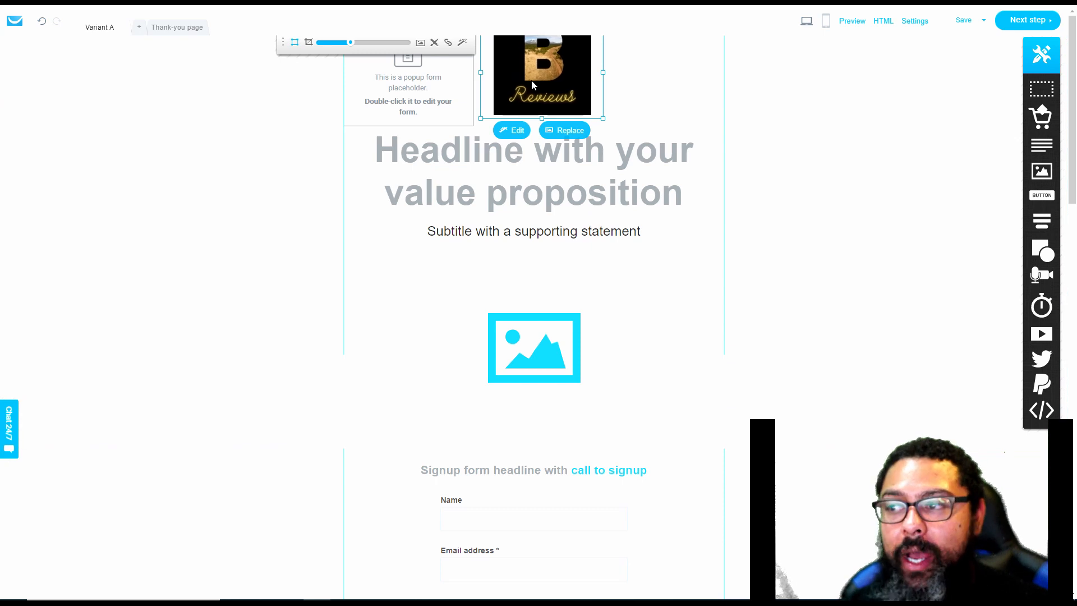
pyautogui.click(869, 154)
# Replace the headline text with "Get your free 12-Merry Marketing Tips by signing up for our newsletter"
pyautogui.click(633, 193)
pyautogui.doubleClick(672, 197)
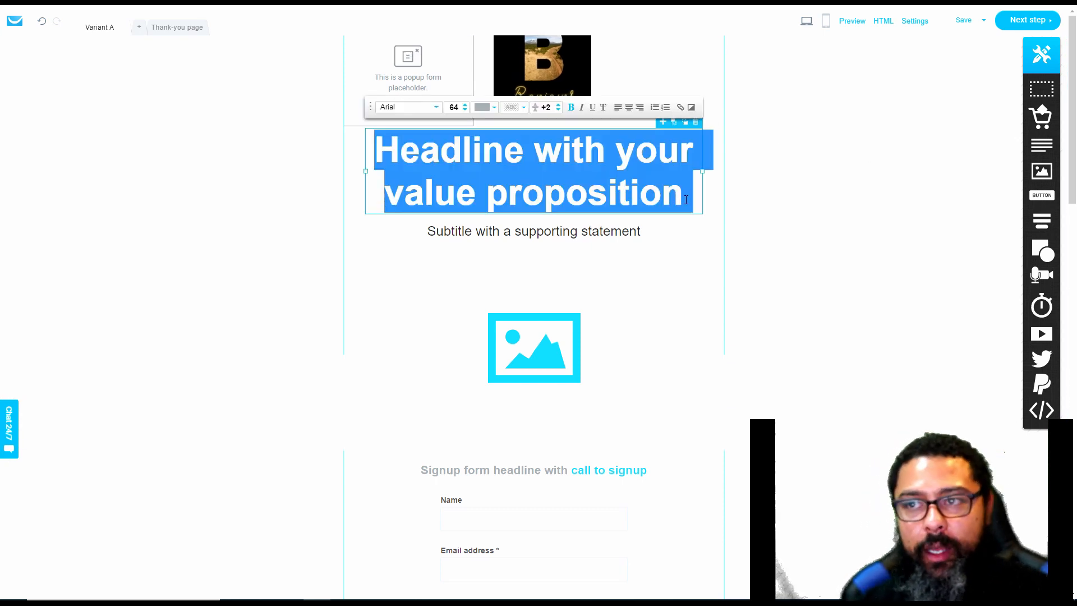
pyautogui.write('Get your free ')
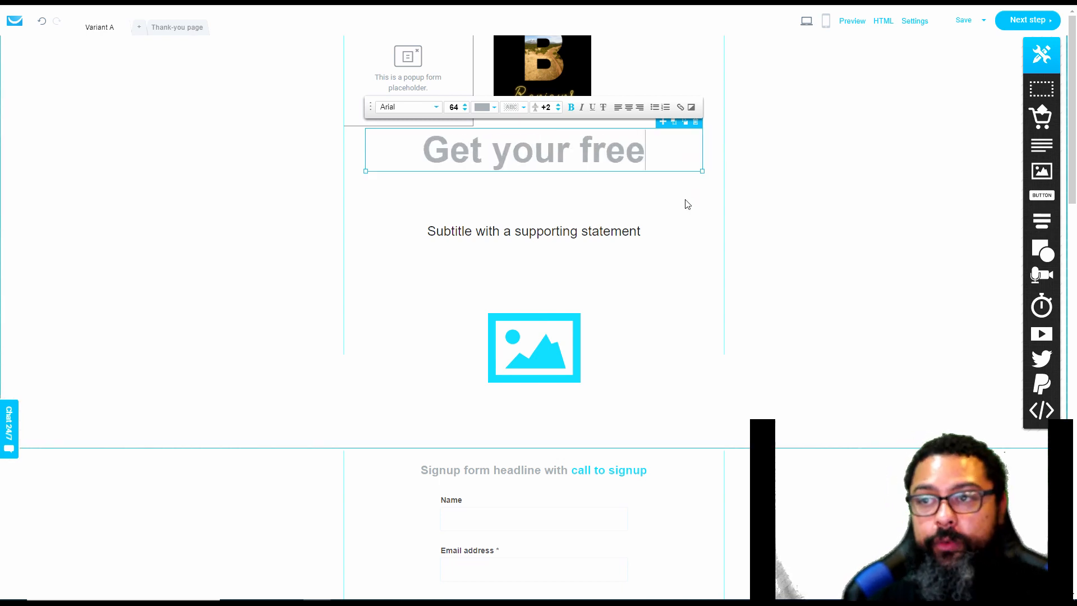
pyautogui.write('12-')
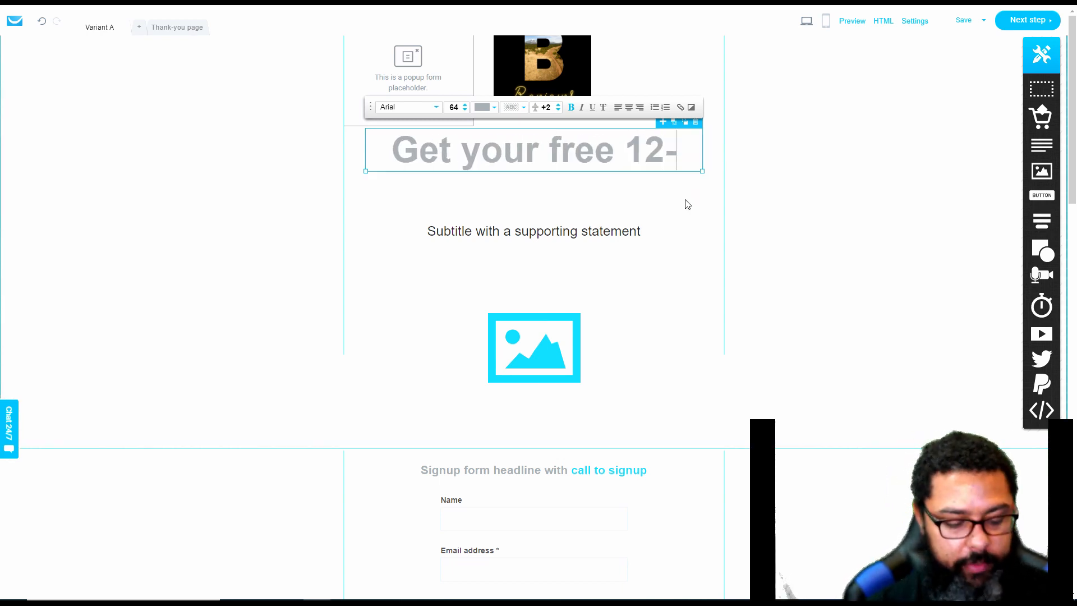
pyautogui.write('Me')
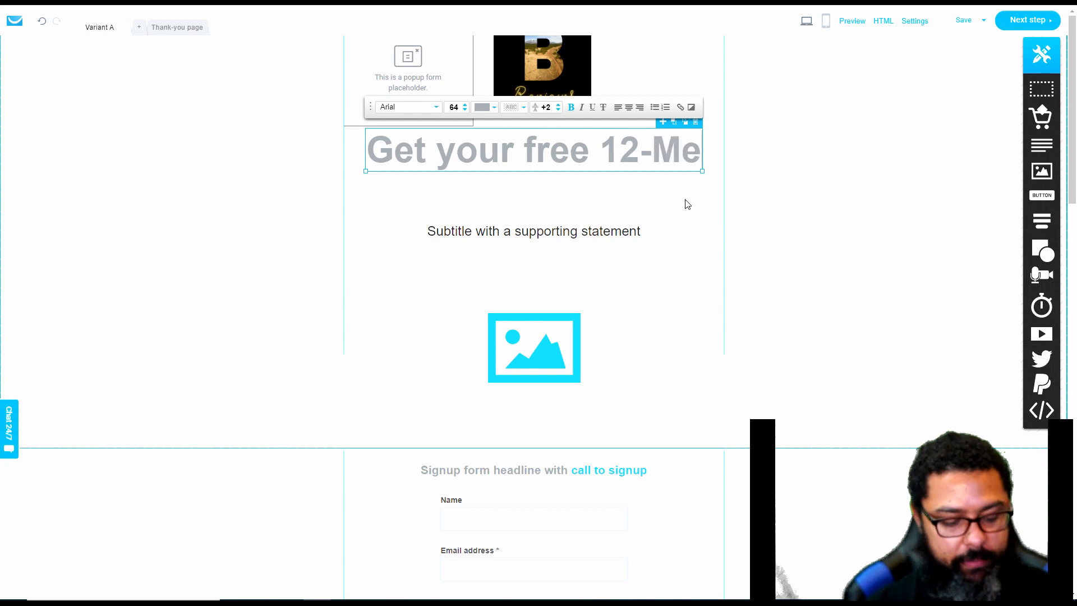
pyautogui.write('rry Marketing Tips')
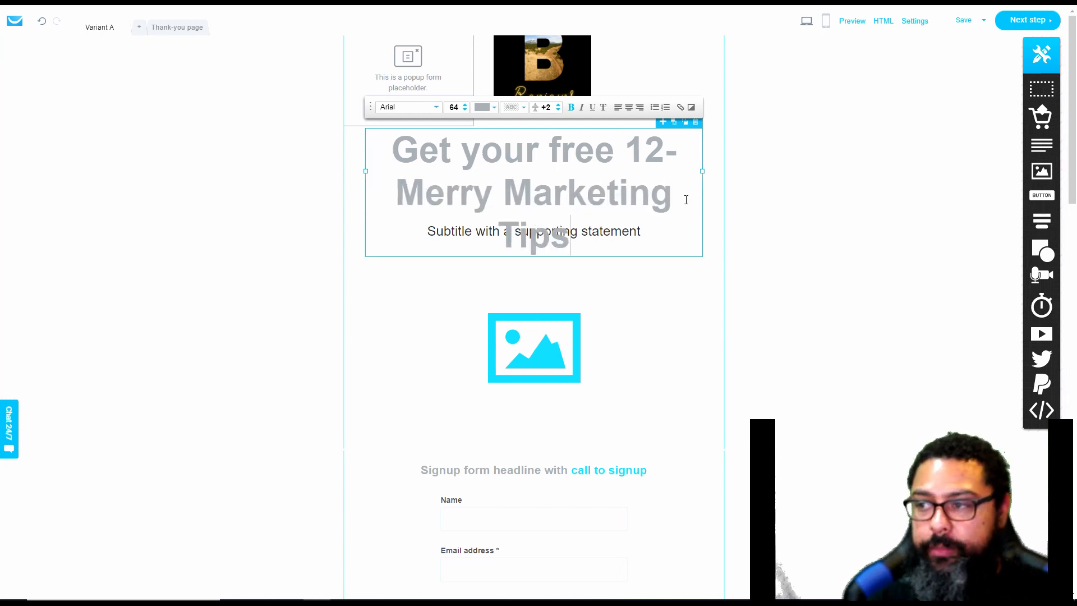
pyautogui.write(' buy')
pyautogui.press('BackSpace')
pyautogui.press('BackSpace')
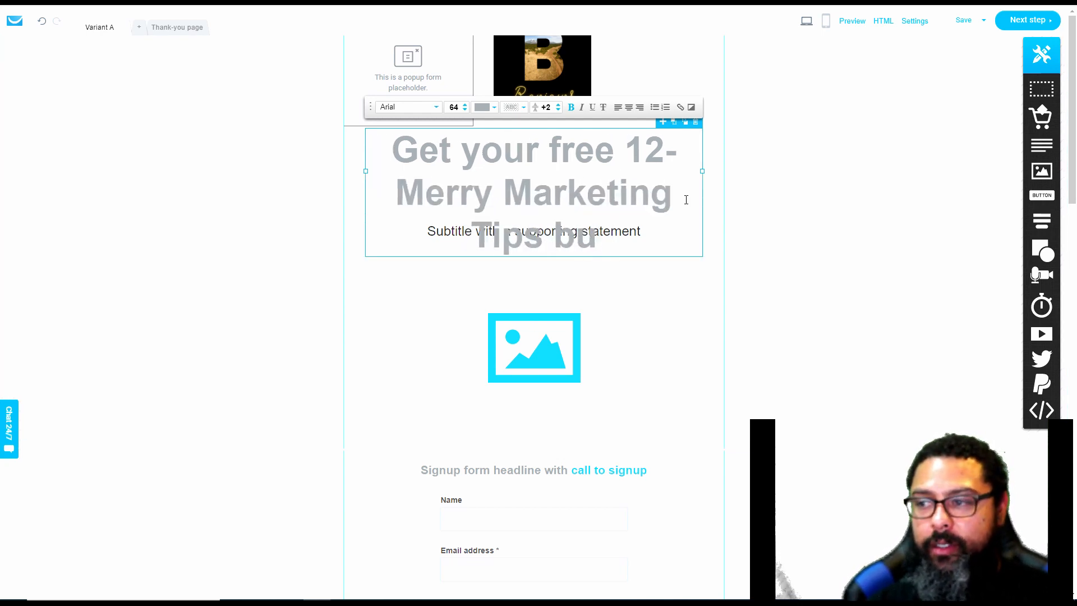
pyautogui.write('y signing up for ')
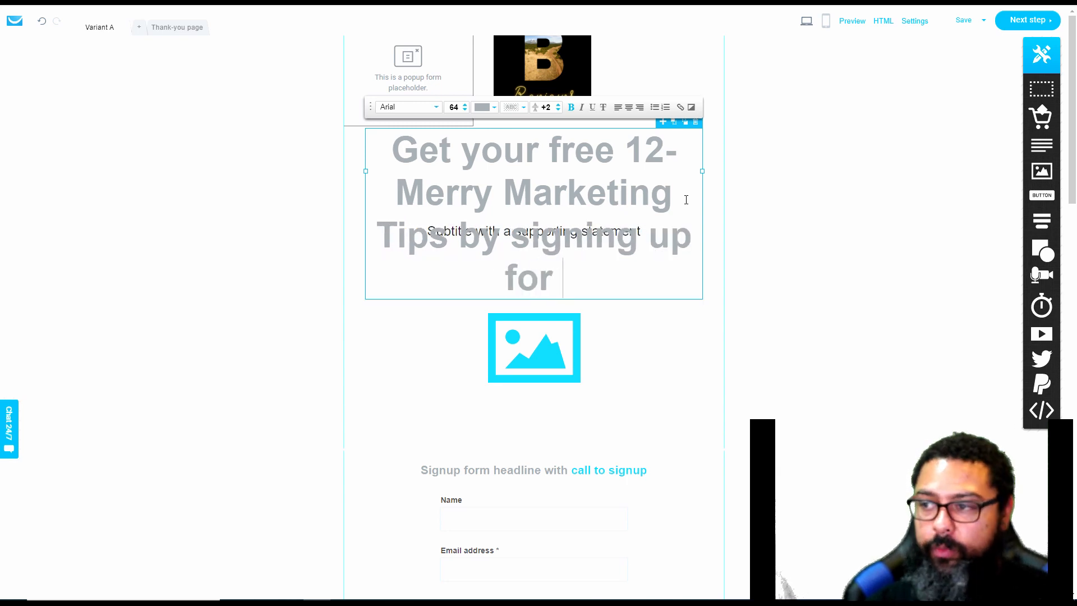
pyautogui.write('our newsletter')
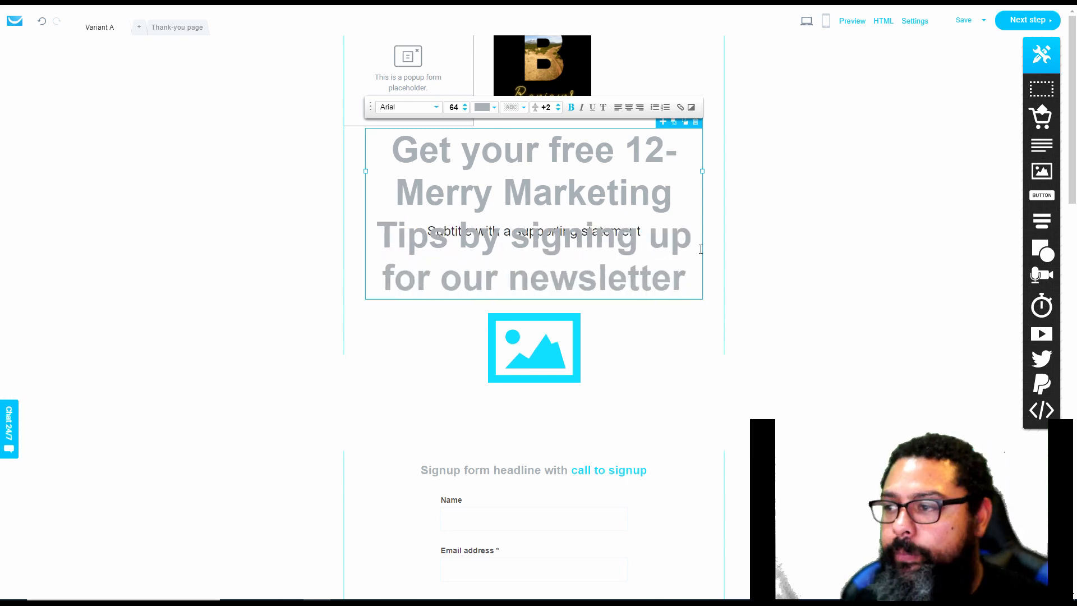
# Reduce the font size of the entire headline to 46 so it clears the subtitle
pyautogui.moveTo(684, 281); pyautogui.dragTo(384, 158)
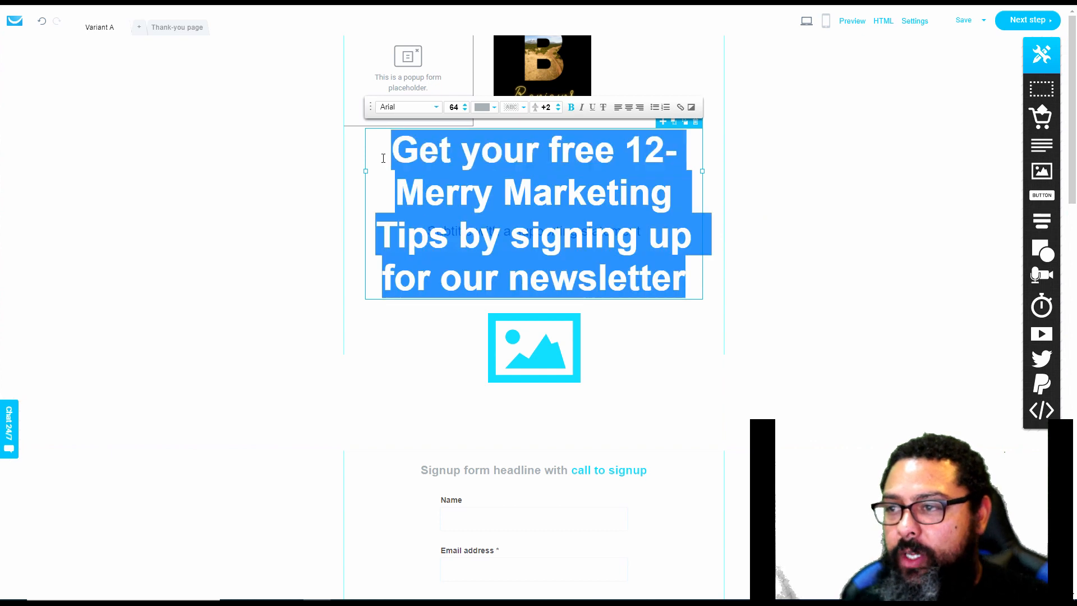
pyautogui.click(465, 110)
pyautogui.click(465, 110)
pyautogui.click(466, 110)
pyautogui.click(465, 110)
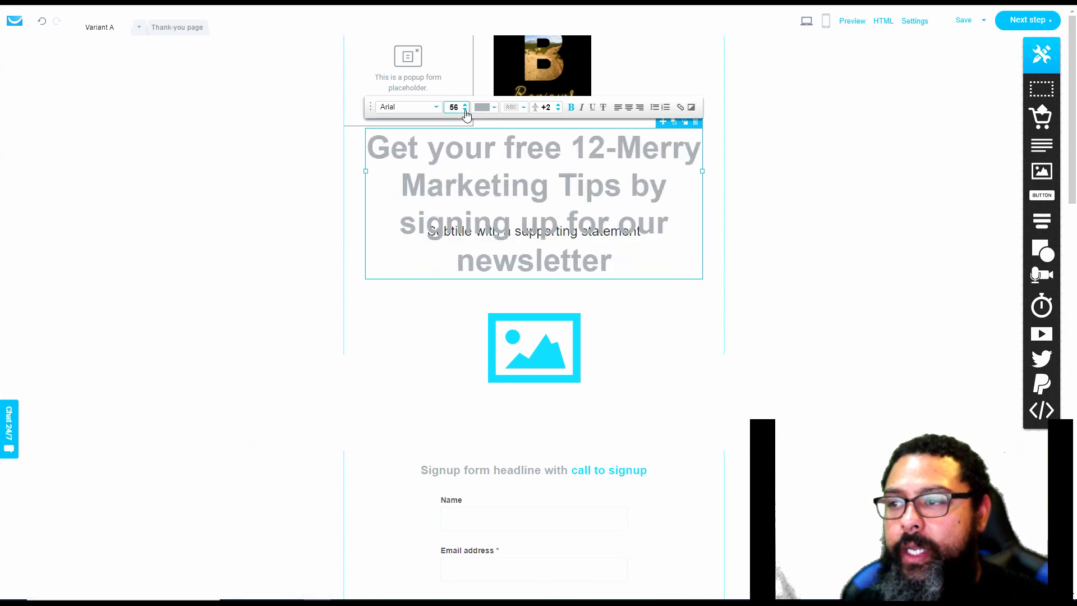
pyautogui.click(465, 110)
pyautogui.click(466, 110)
pyautogui.click(465, 110)
pyautogui.click(465, 110)
pyautogui.click(465, 110)
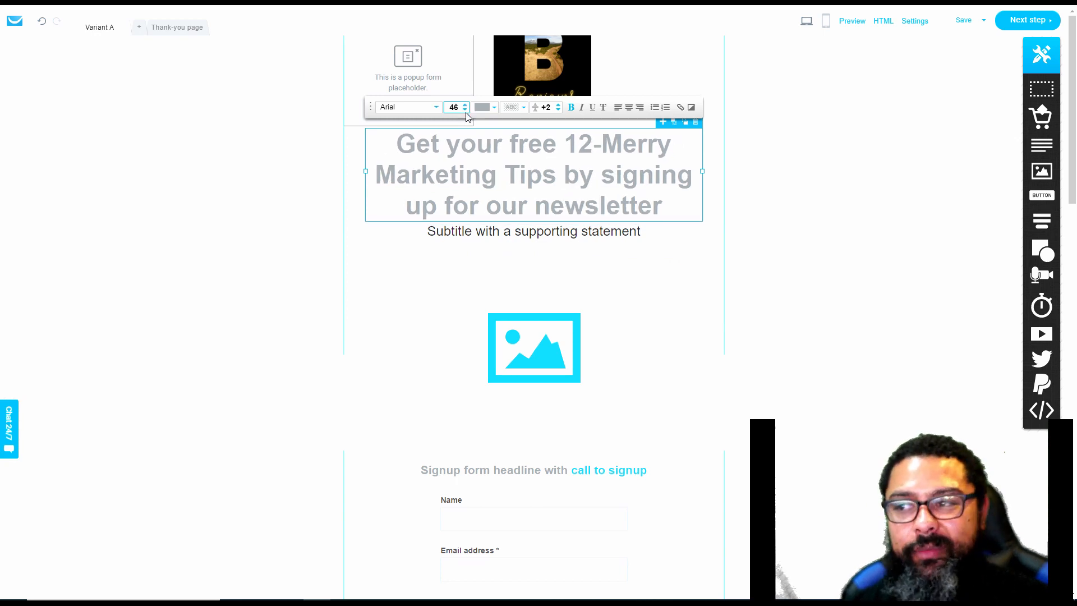
# Move the subtitle slightly down, clear of the headline, and replace its text with "Yes, it's actually free"
pyautogui.moveTo(534, 243); pyautogui.dragTo(540, 250)
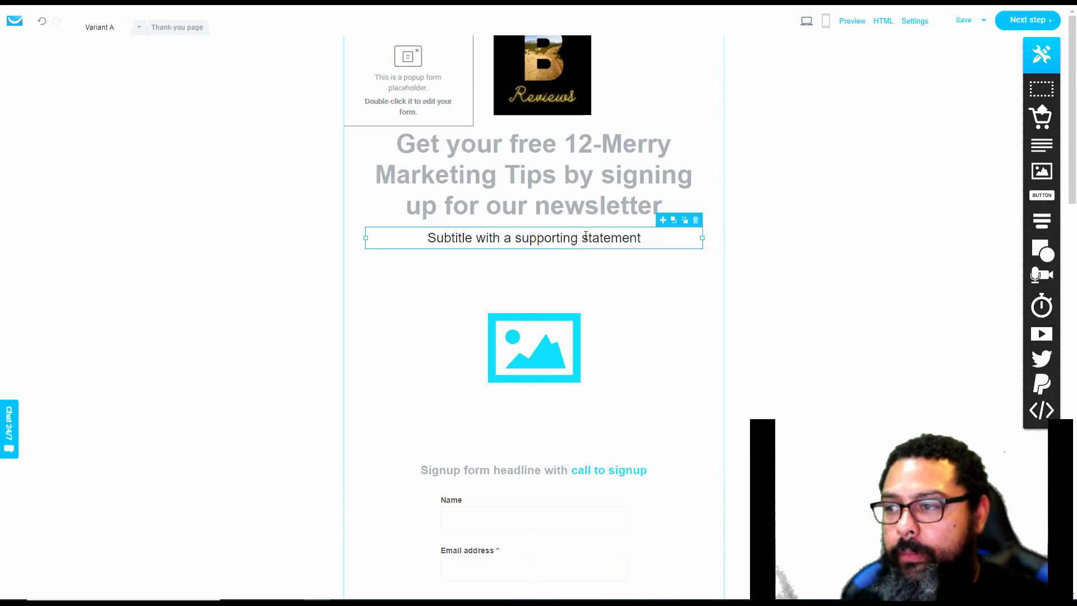
pyautogui.doubleClick(632, 236)
pyautogui.write('Yes, i')
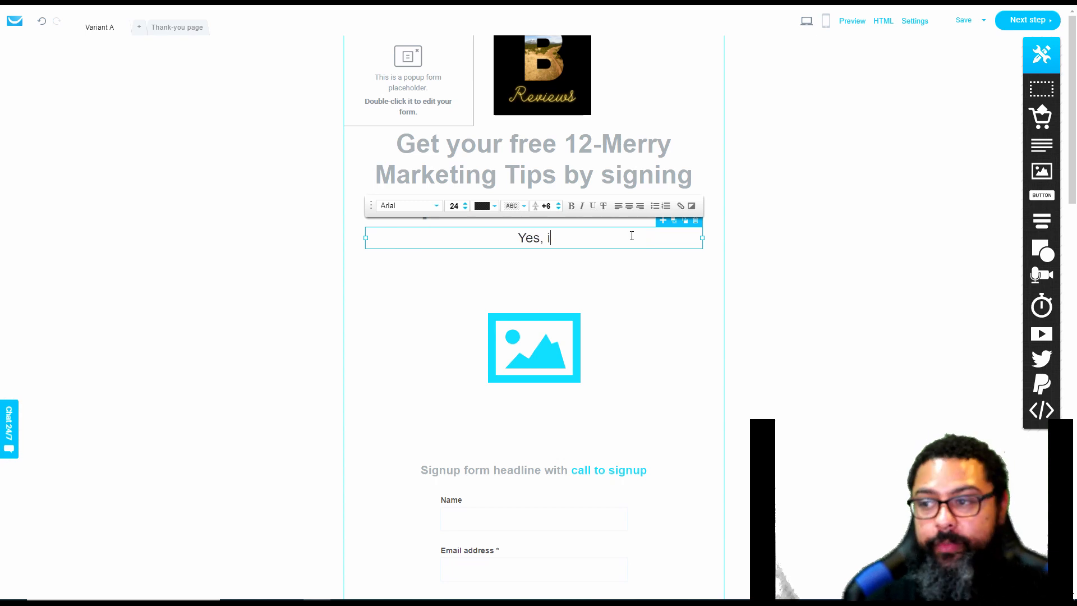
pyautogui.write("t's actually free")
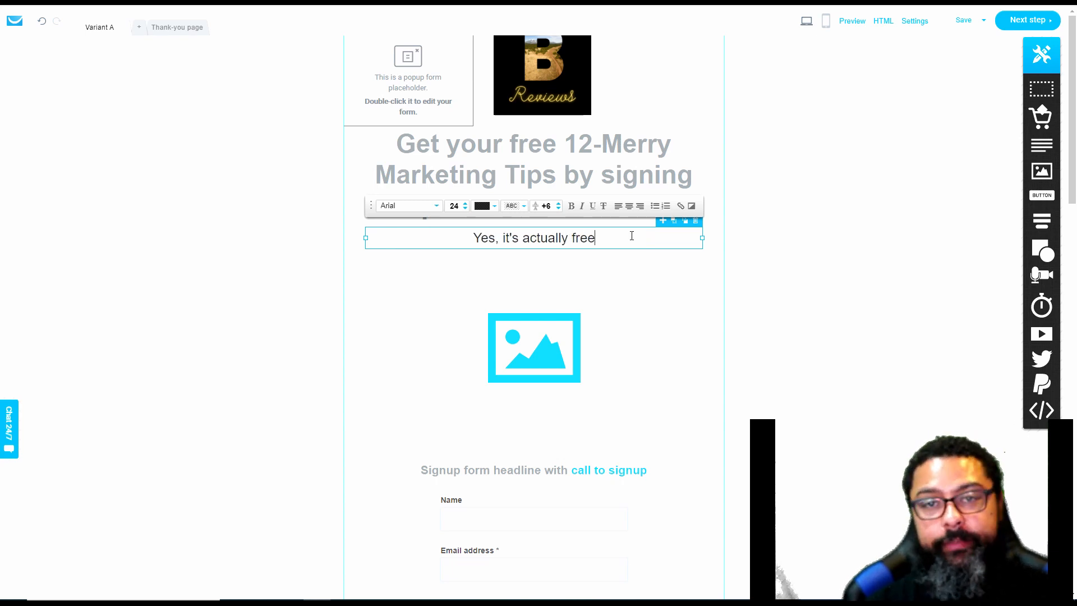
# Switch to the holiday tips PDF and snip its "12 Merry Marketing Tips for the Holiday Season" title area with Snip & Sketch
pyautogui.click(557, 370)
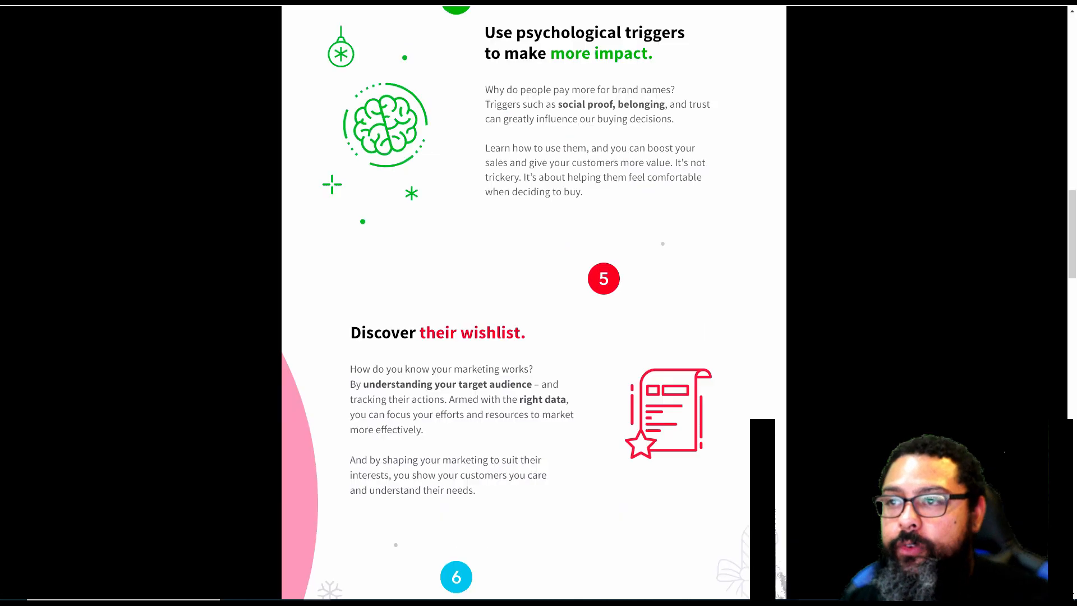
pyautogui.scroll(15, 477, 104)
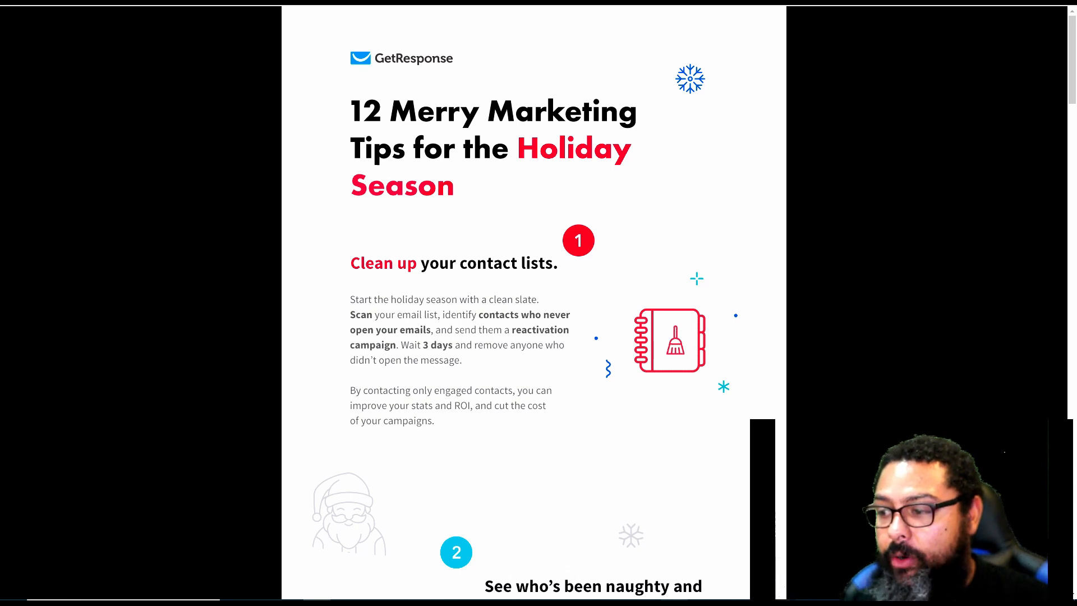
pyautogui.click(673, 602)
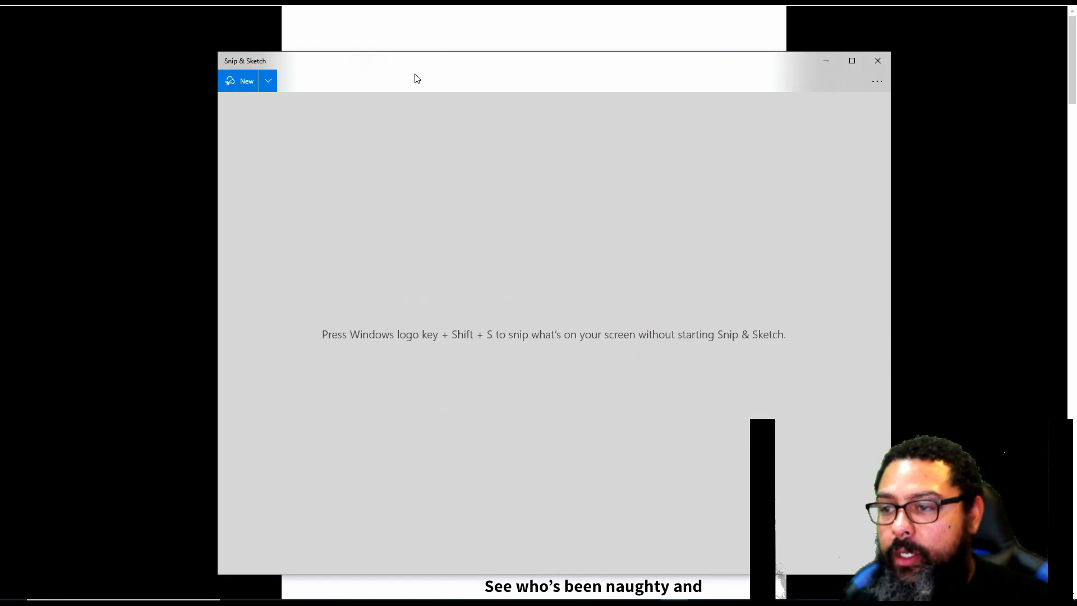
pyautogui.click(227, 81)
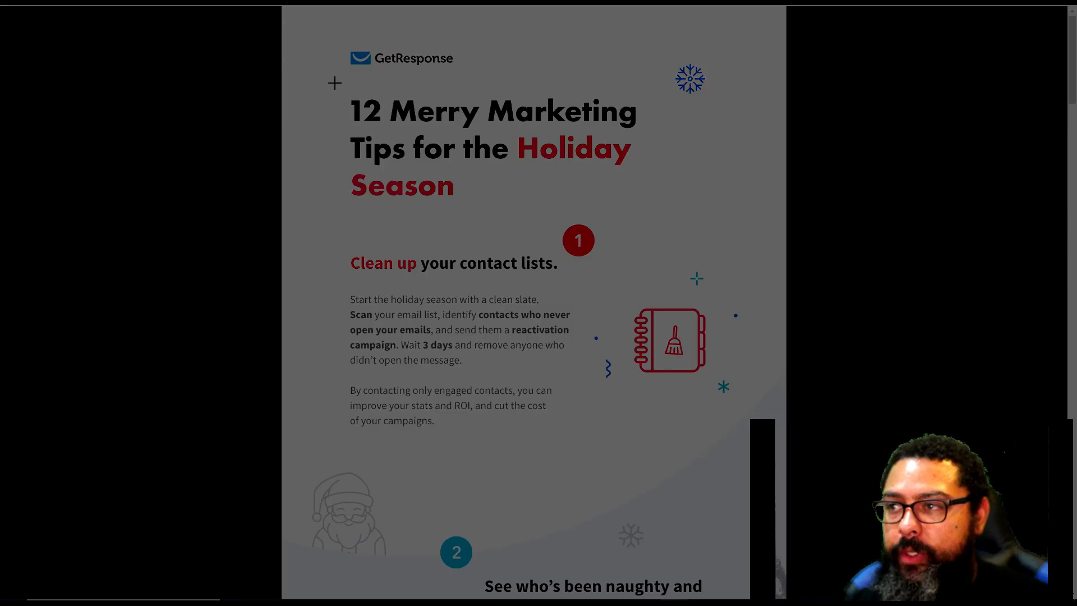
pyautogui.moveTo(312, 78)
pyautogui.mouseDown()
pyautogui.moveTo(633, 175)
pyautogui.moveTo(747, 220)
pyautogui.moveTo(772, 253)
pyautogui.moveTo(784, 254)
pyautogui.moveTo(783, 217)
pyautogui.mouseUp()
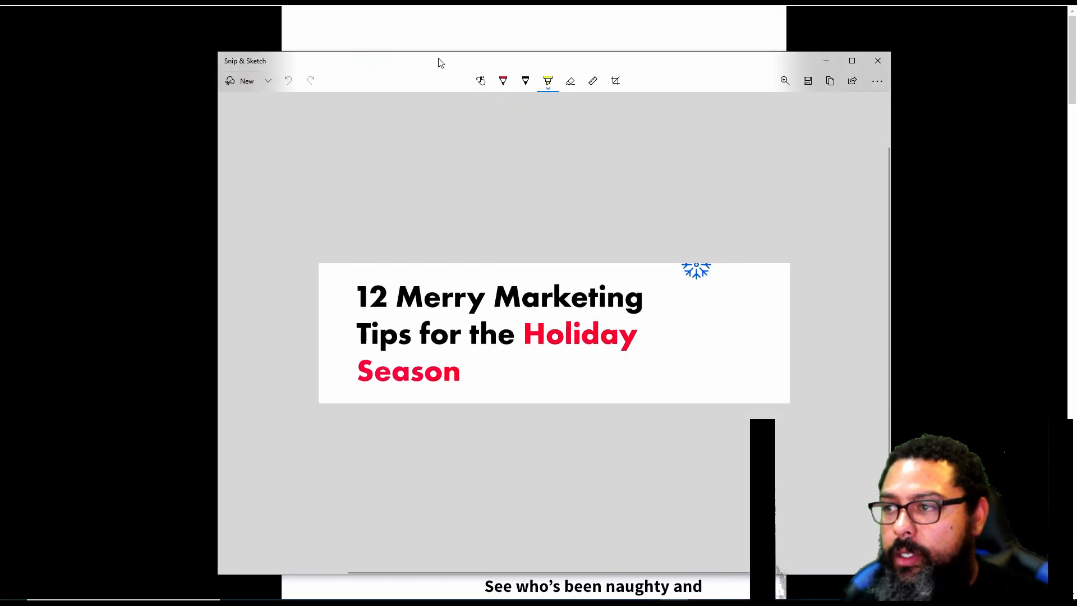
pyautogui.click(808, 82)
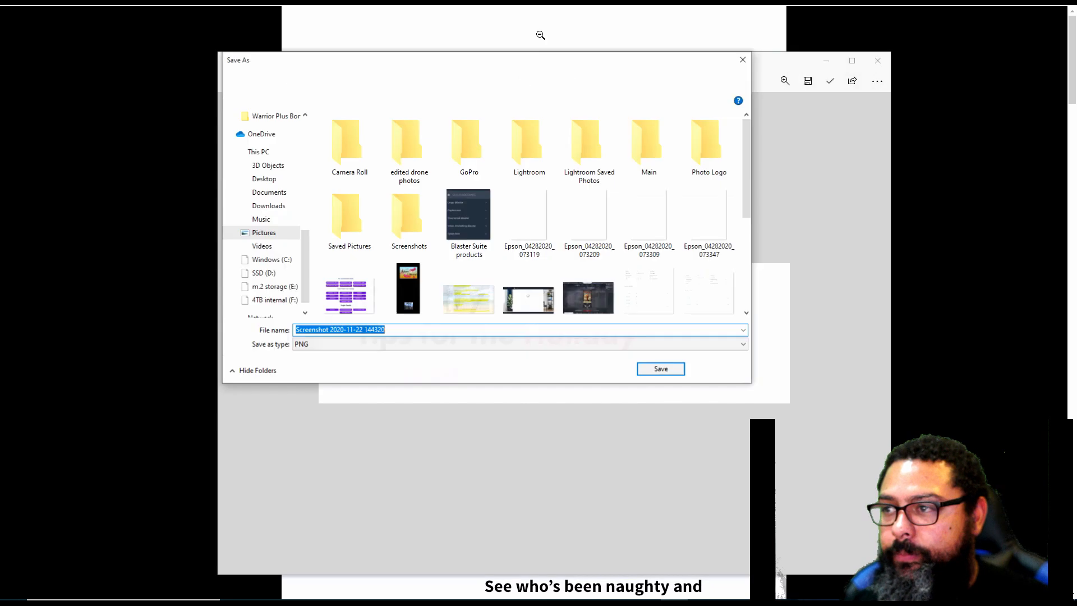
pyautogui.click(272, 207)
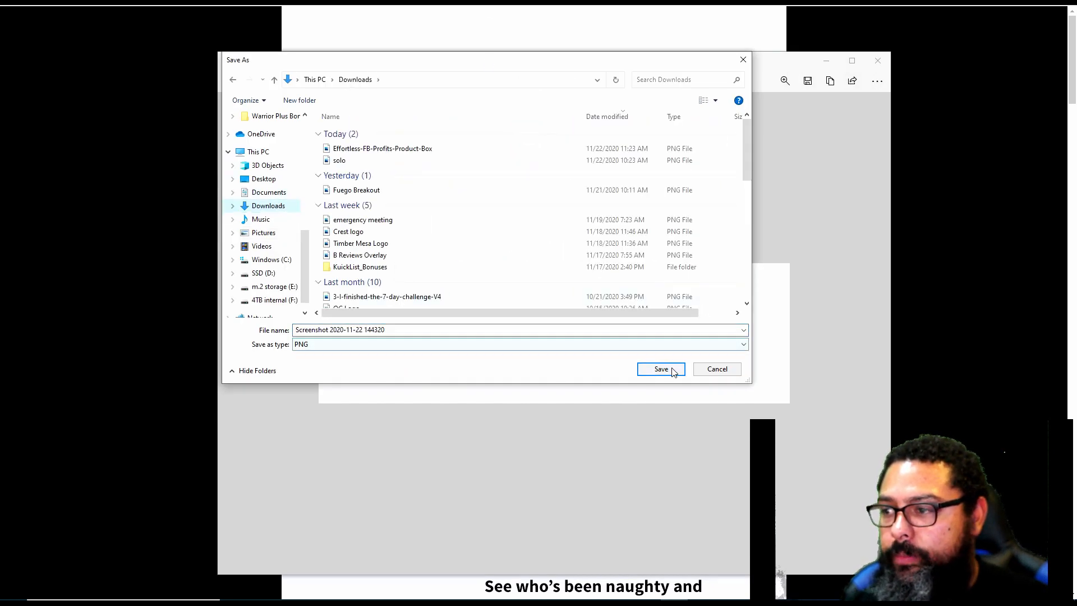
pyautogui.click(674, 369)
pyautogui.click(879, 61)
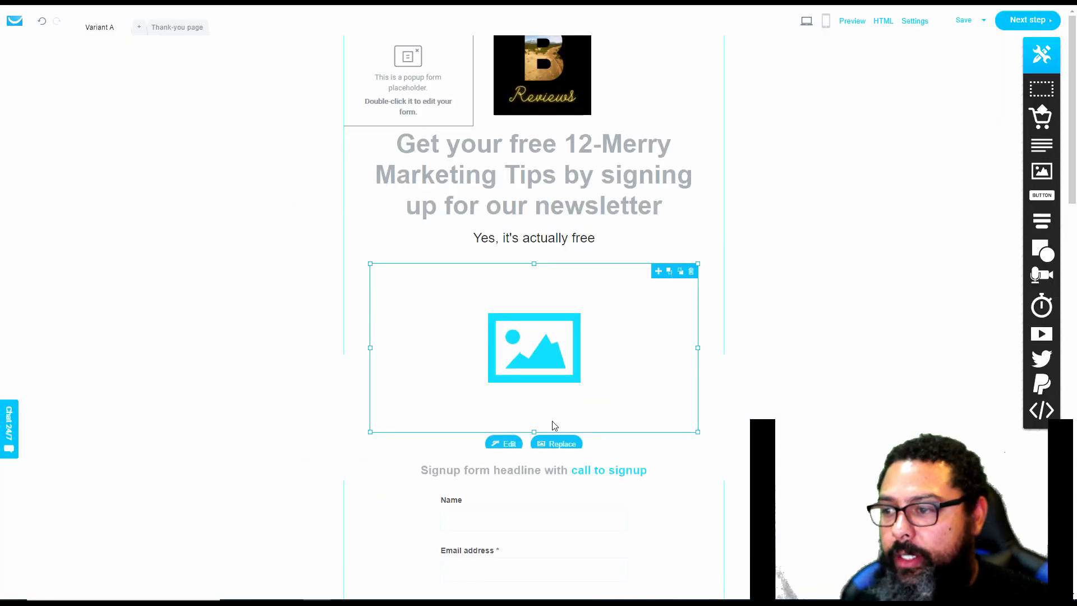
pyautogui.click(557, 444)
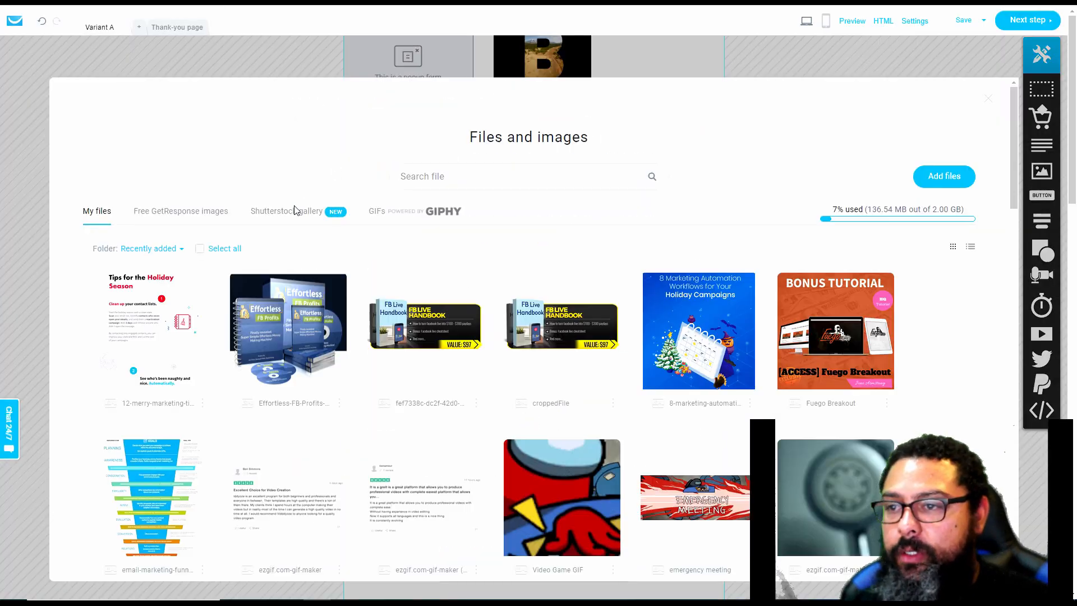
pyautogui.click(960, 177)
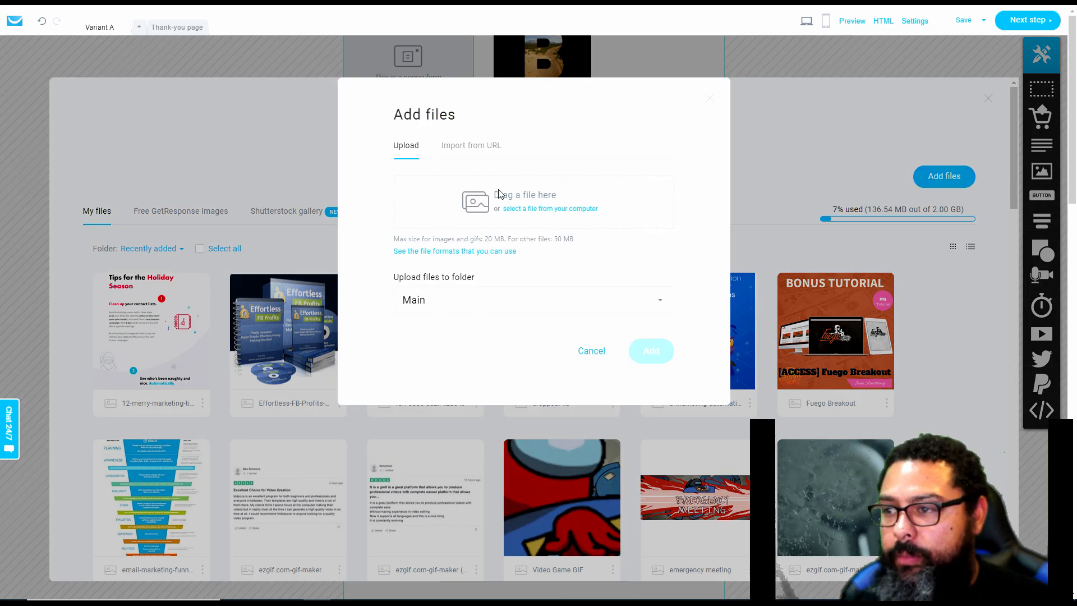
pyautogui.click(543, 209)
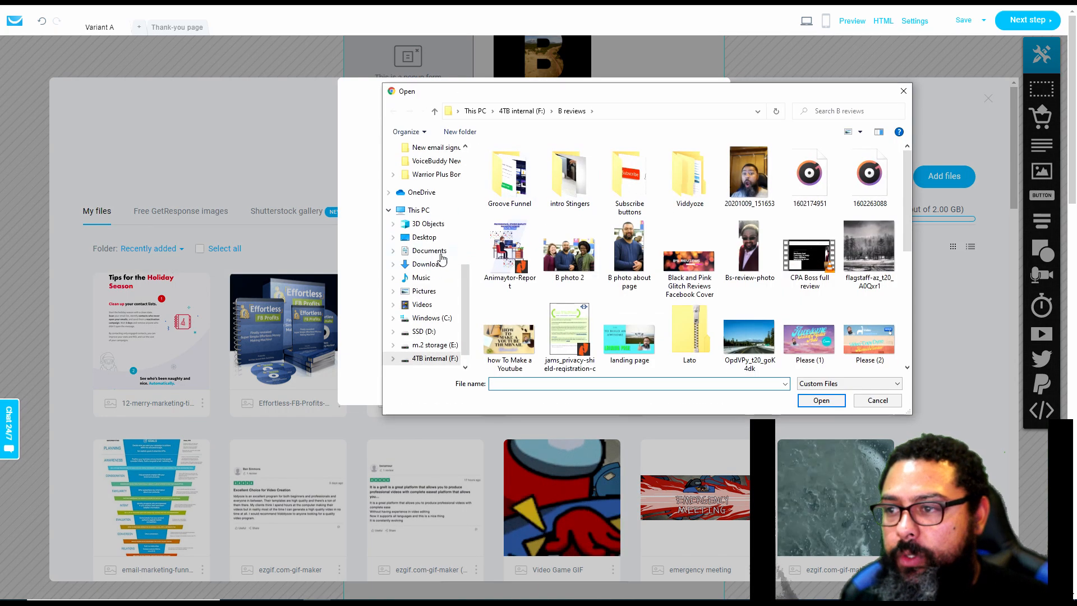
pyautogui.click(428, 264)
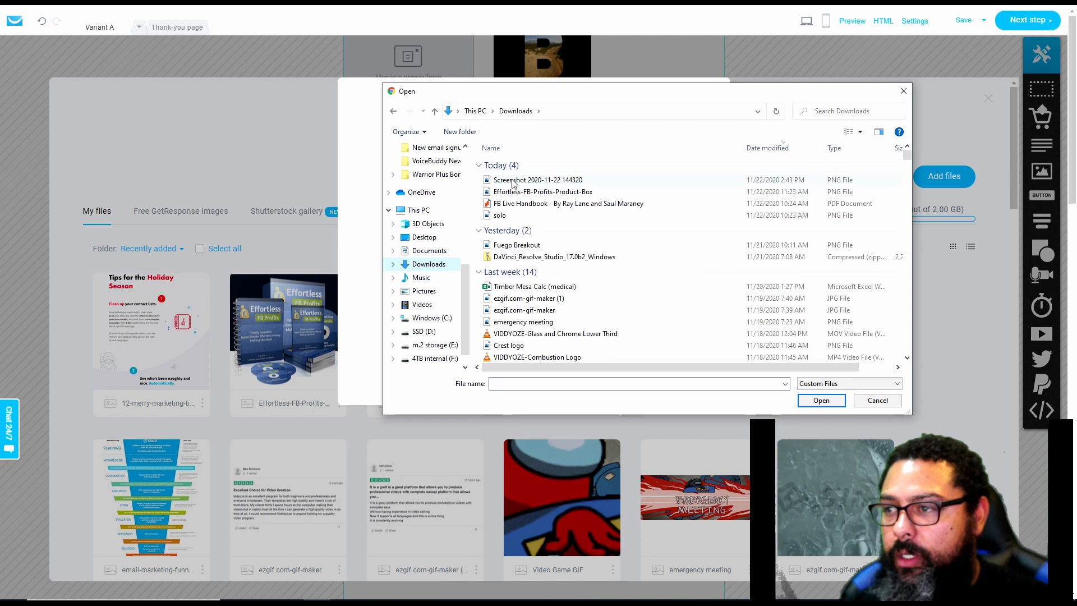
pyautogui.click(538, 180)
pyautogui.click(822, 400)
pyautogui.click(649, 362)
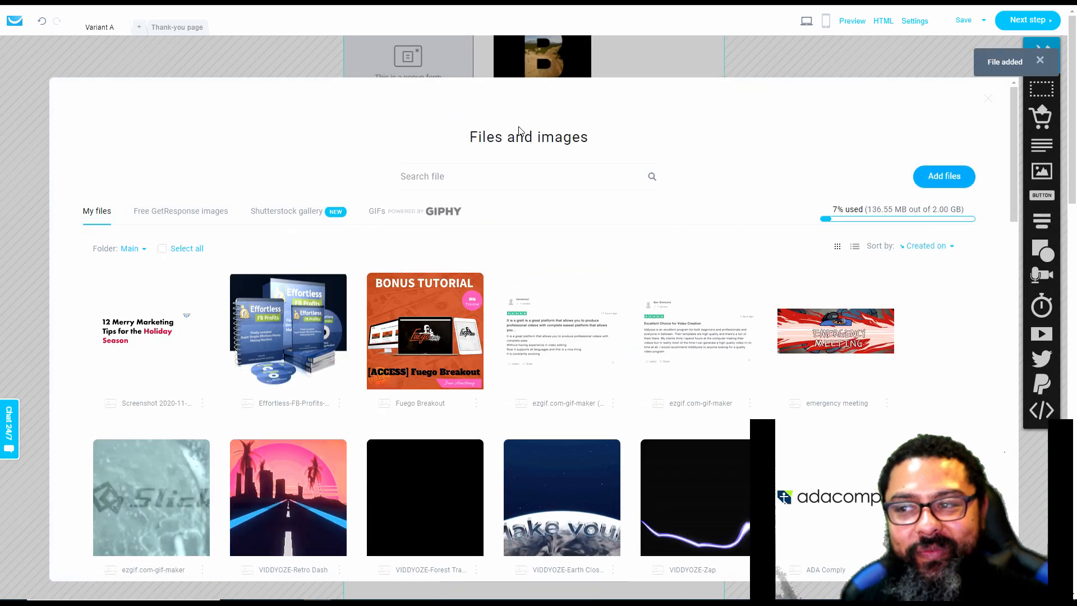
# Fill the placeholder image block with the uploaded title screenshot and shift the block slightly down
pyautogui.click(169, 331)
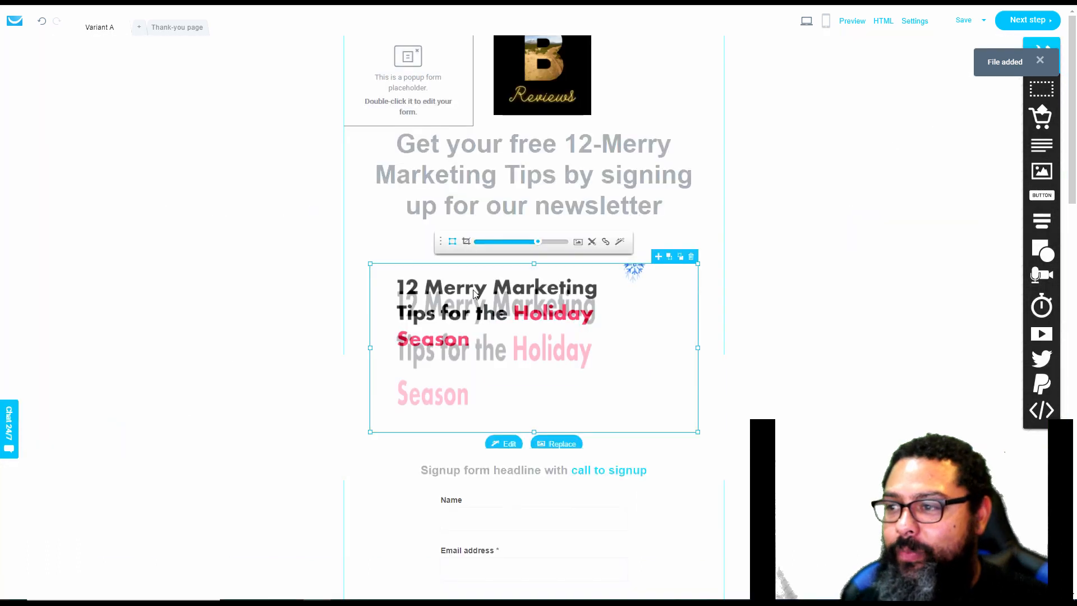
pyautogui.click(822, 316)
pyautogui.moveTo(518, 329); pyautogui.dragTo(518, 341)
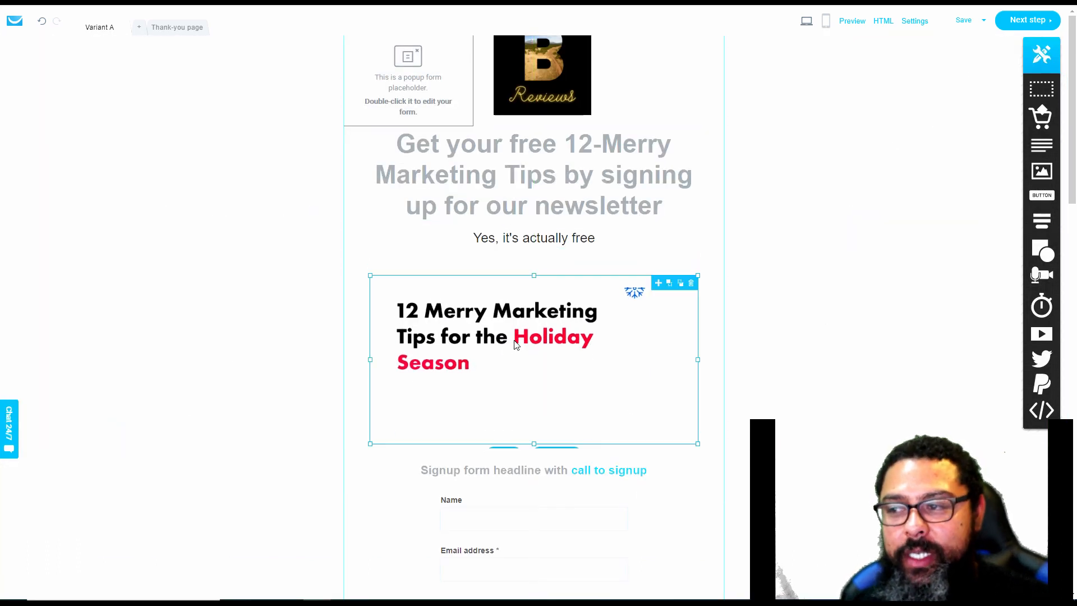
# Delete the wide image block and add a new one below the subtitle, replacing its sample picture with the title screenshot
pyautogui.click(693, 288)
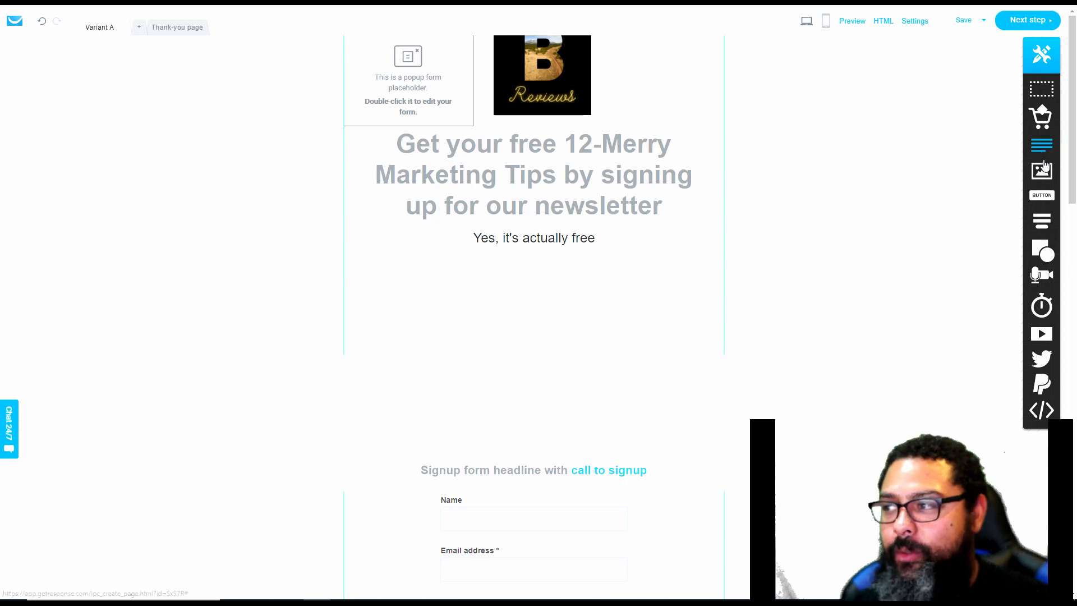
pyautogui.moveTo(1042, 171); pyautogui.dragTo(530, 331)
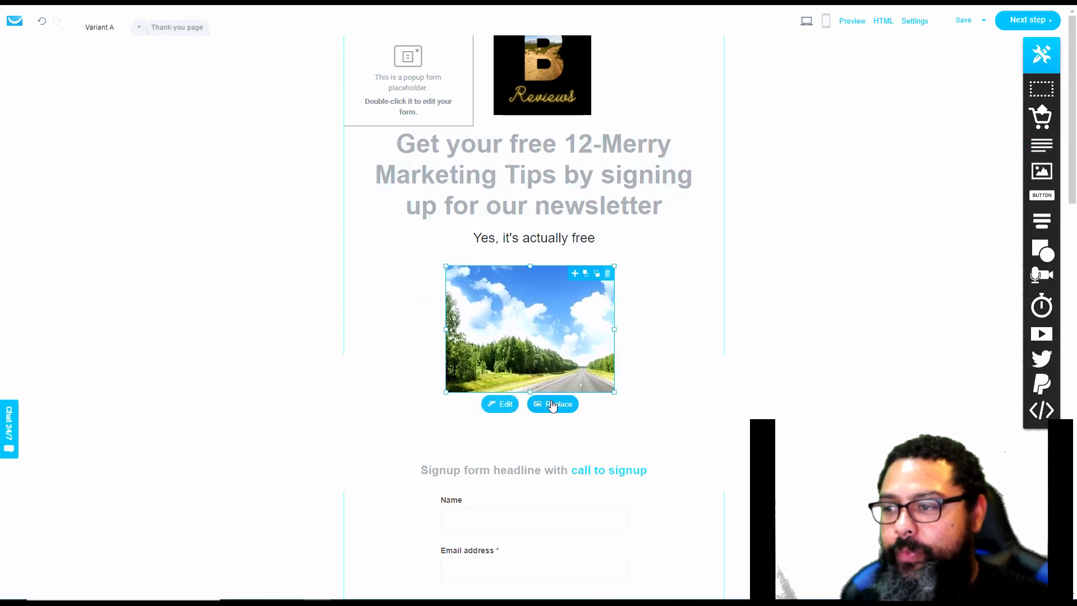
pyautogui.click(555, 404)
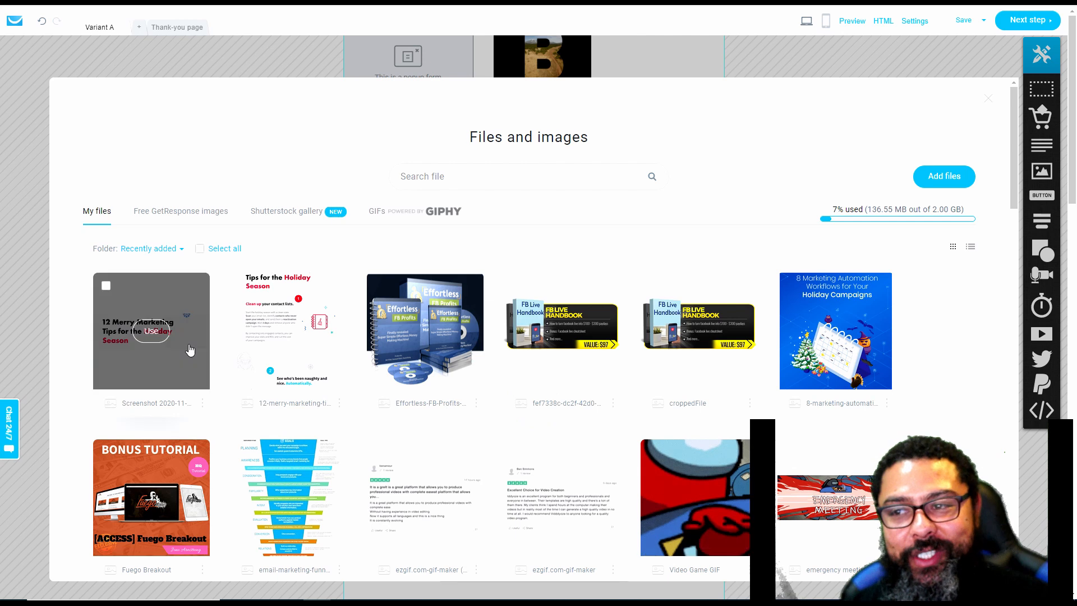
pyautogui.click(149, 329)
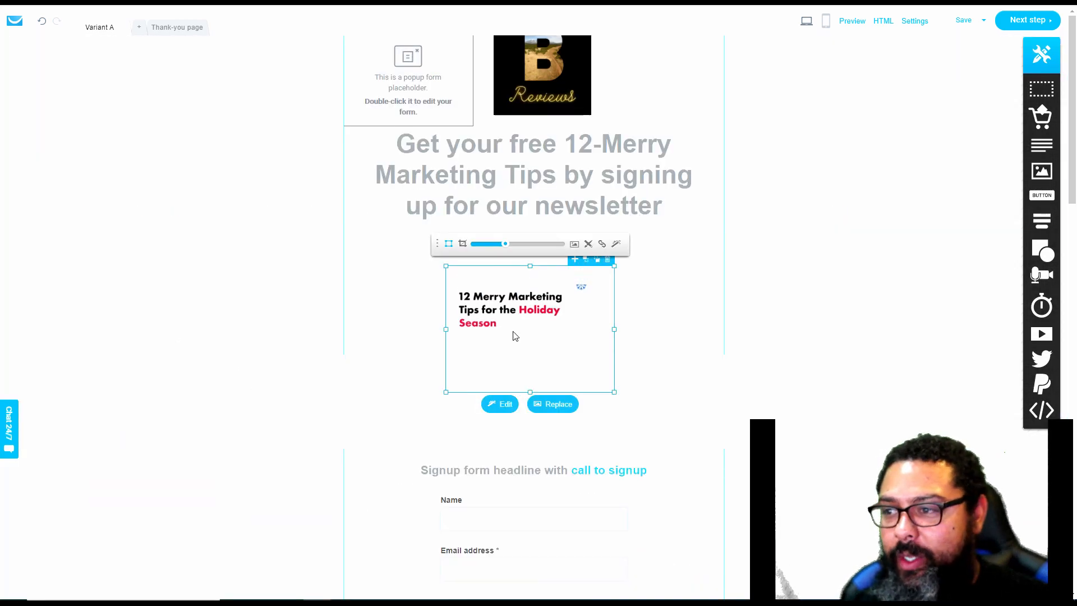
# Scale up the title screenshot inside its frame and widen the image block on both sides
pyautogui.click(512, 245)
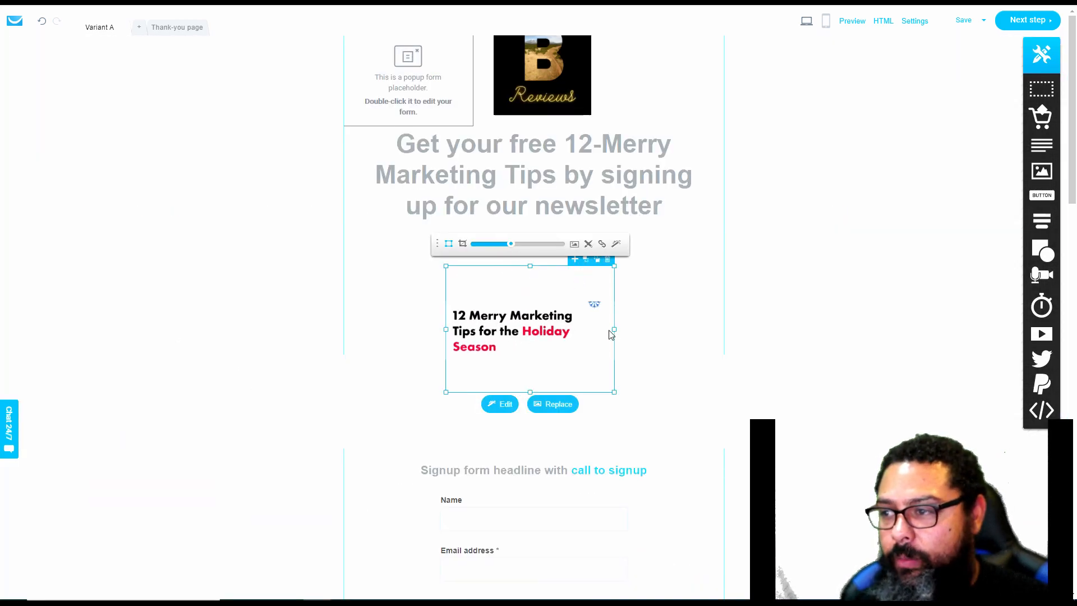
pyautogui.moveTo(616, 329); pyautogui.dragTo(678, 332)
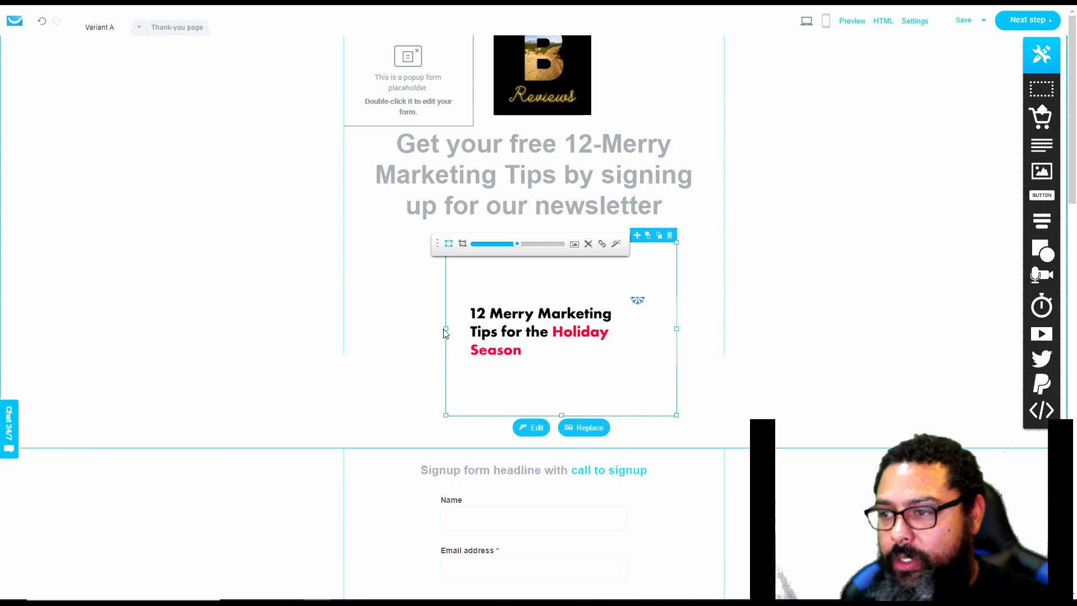
pyautogui.moveTo(445, 331); pyautogui.dragTo(409, 333)
# Crop the empty space above and below the title in the screenshot image so it sits clear of the subtitle
pyautogui.click(462, 245)
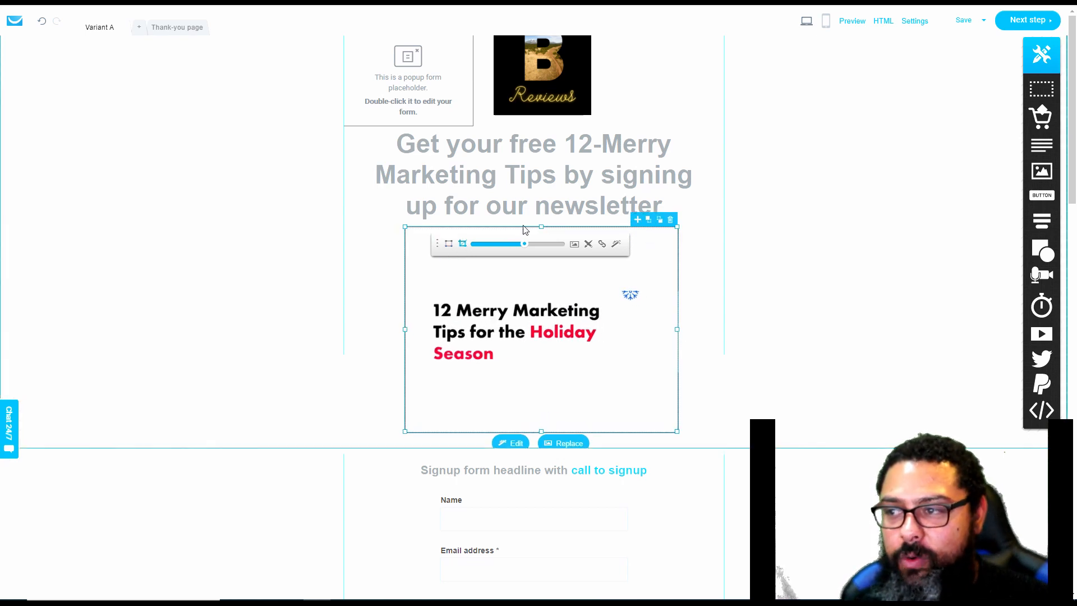
pyautogui.moveTo(541, 227); pyautogui.dragTo(539, 280)
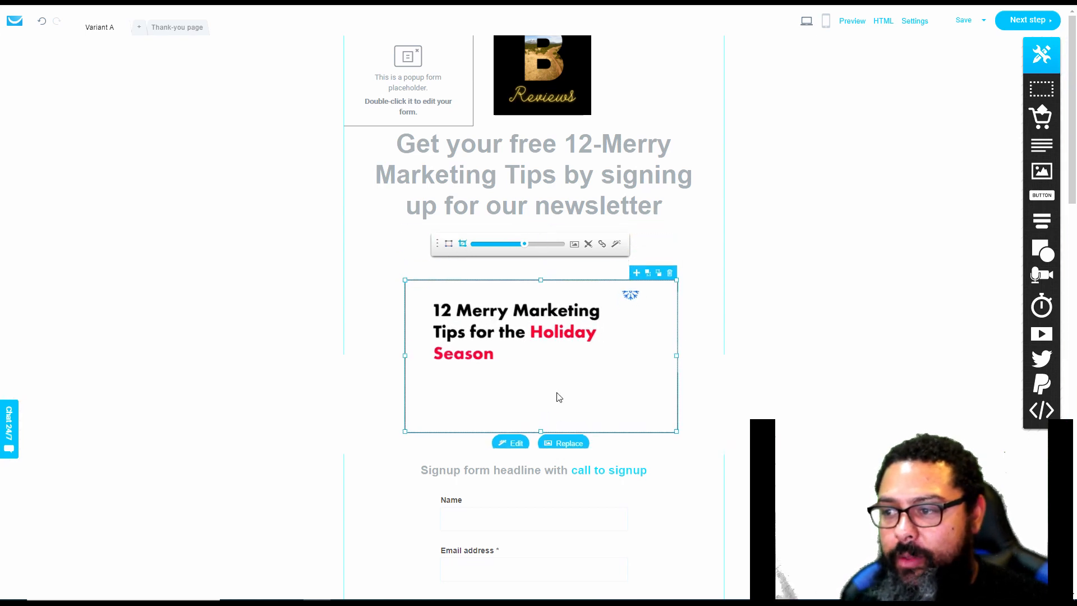
pyautogui.click(541, 434)
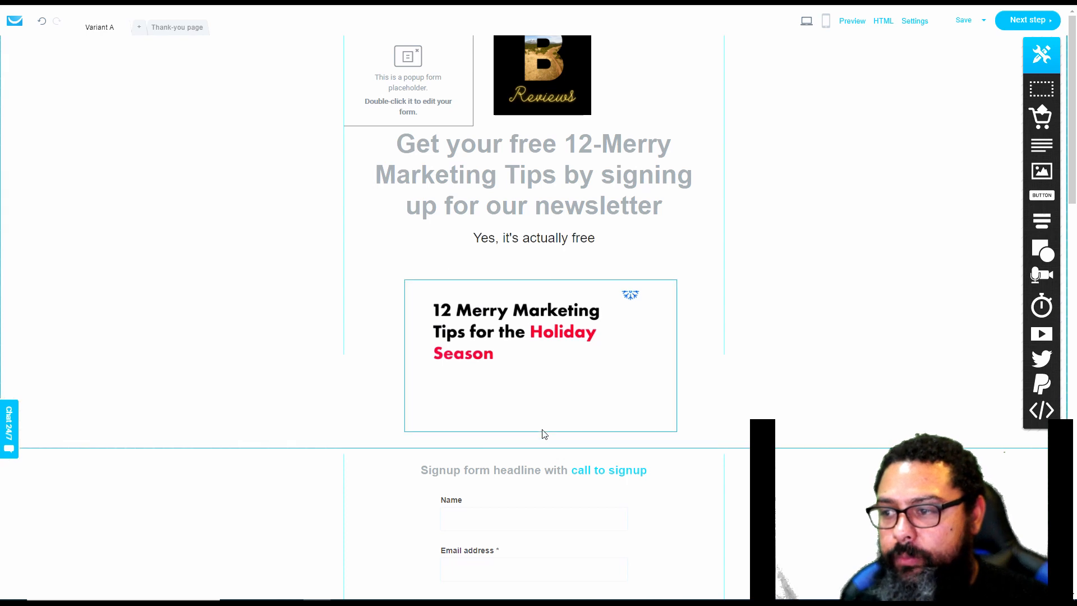
pyautogui.click(545, 389)
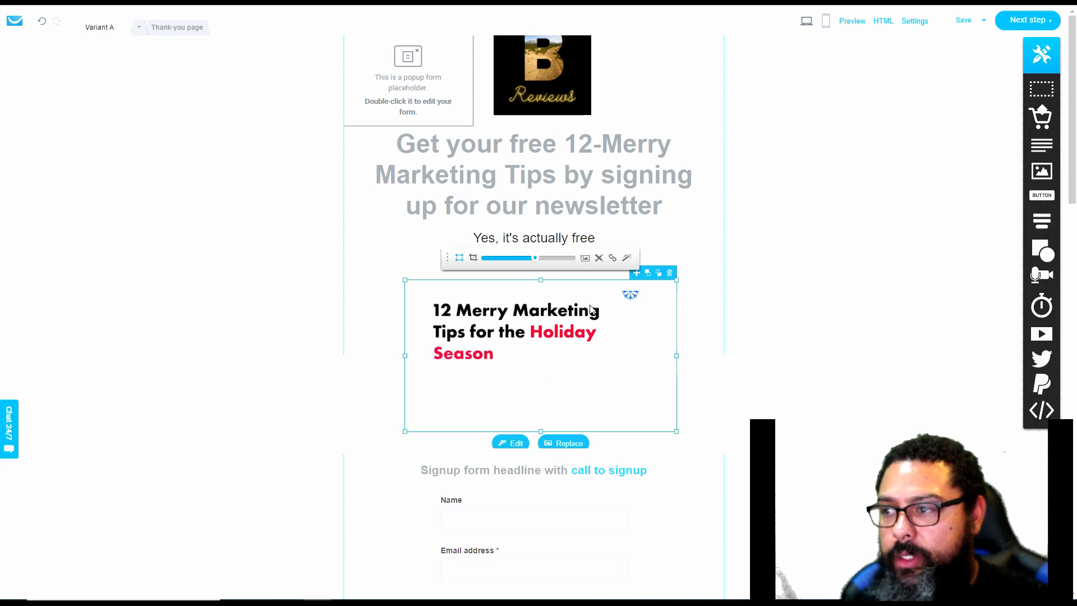
pyautogui.click(474, 258)
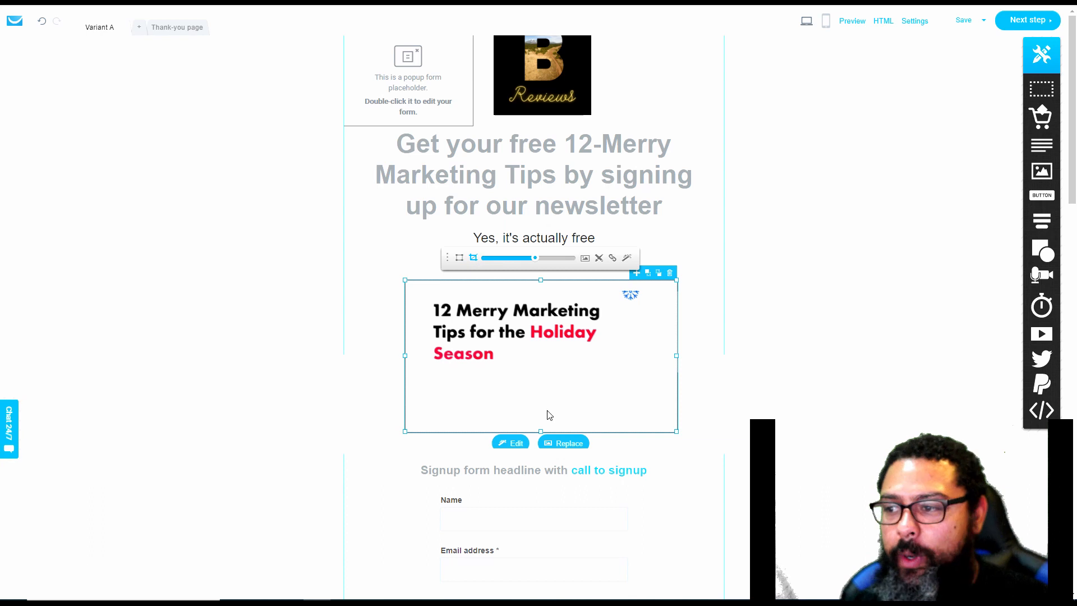
pyautogui.moveTo(541, 428); pyautogui.dragTo(543, 386)
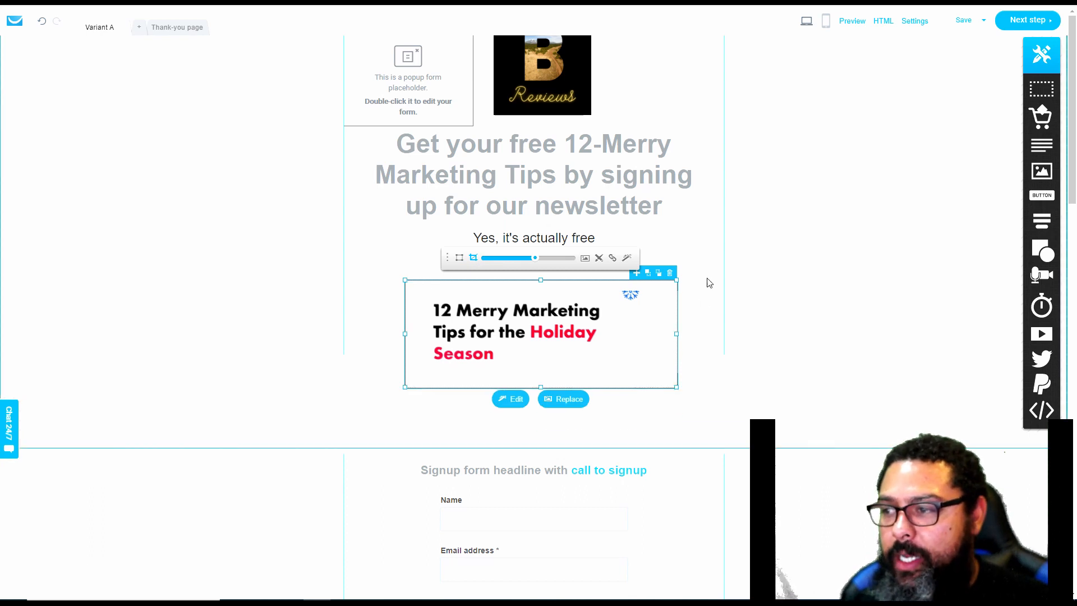
pyautogui.click(693, 277)
# Change the signup form's email field label to "Your Best Email address"
pyautogui.scroll(-2, 693, 277)
pyautogui.click(447, 359)
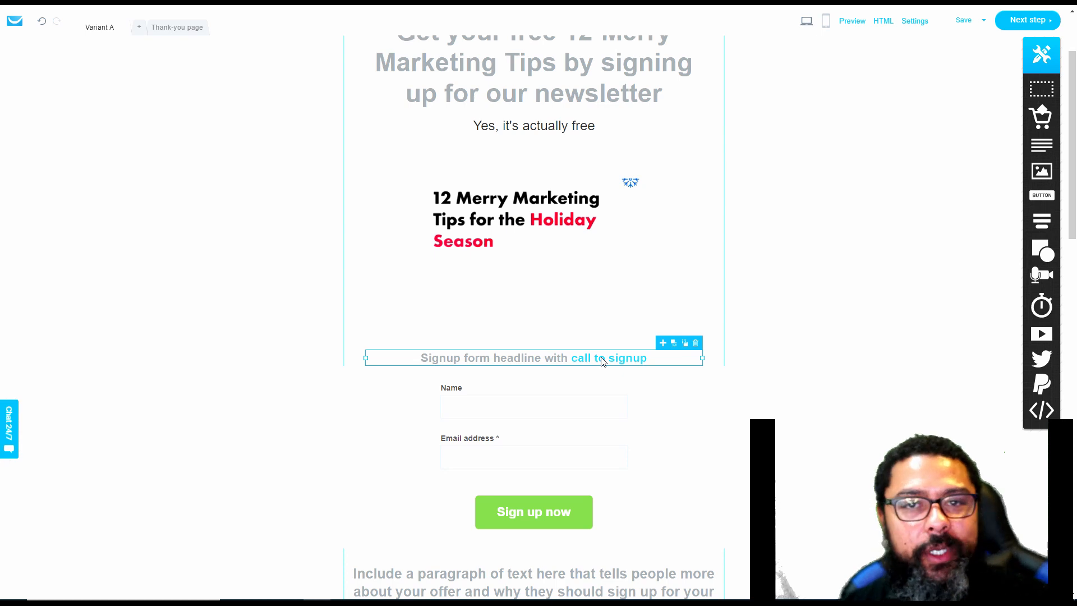
pyautogui.click(467, 442)
pyautogui.doubleClick(458, 441)
pyautogui.click(453, 443)
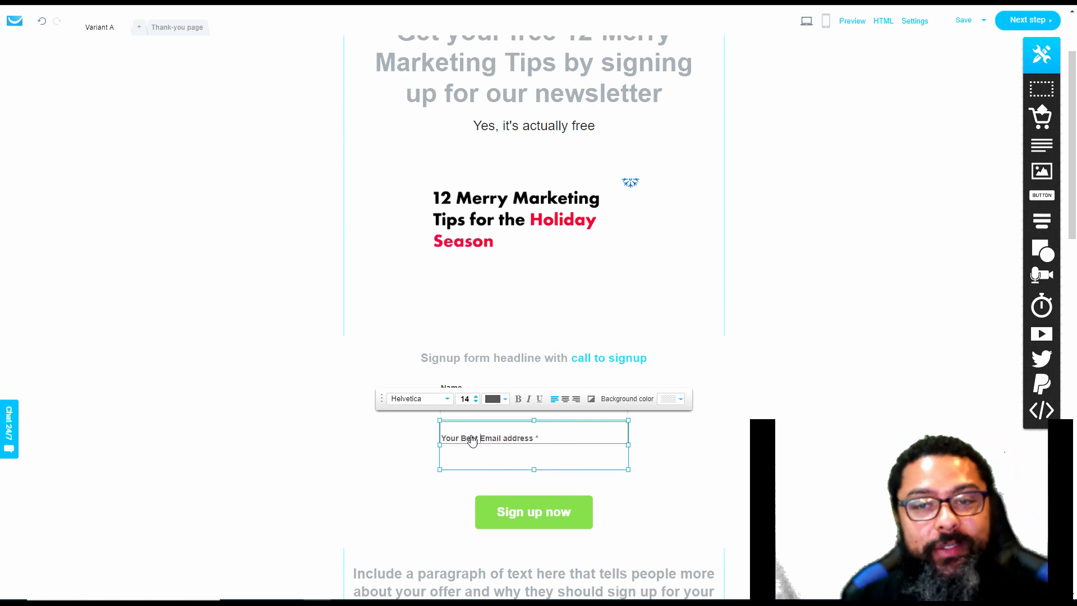
pyautogui.click(708, 373)
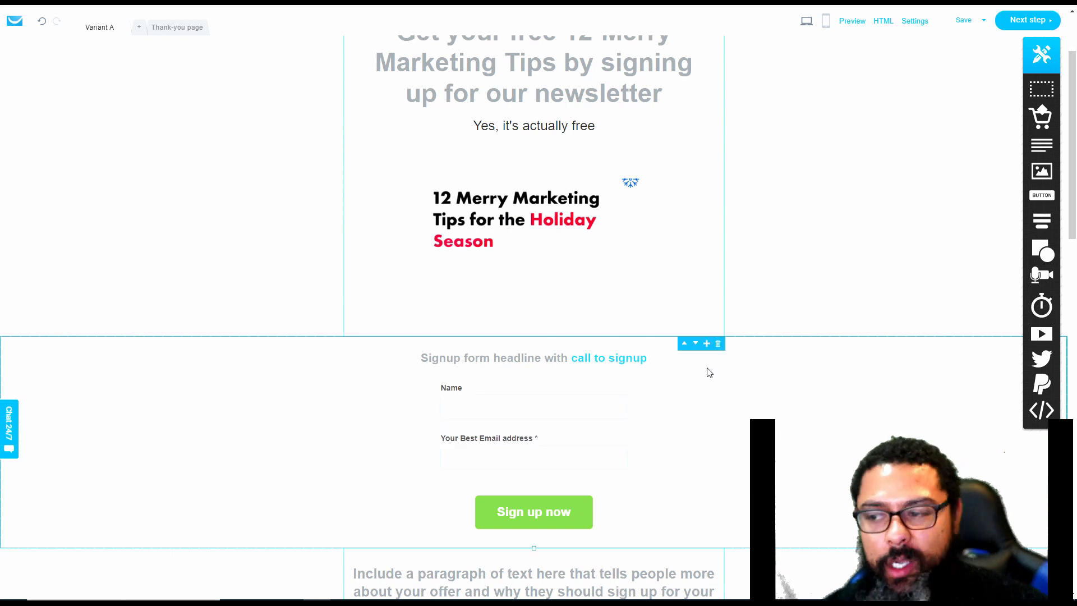
# Delete the section containing the video placeholder and its introductory text
pyautogui.scroll(-3, 548, 426)
pyautogui.scroll(-5, 548, 352)
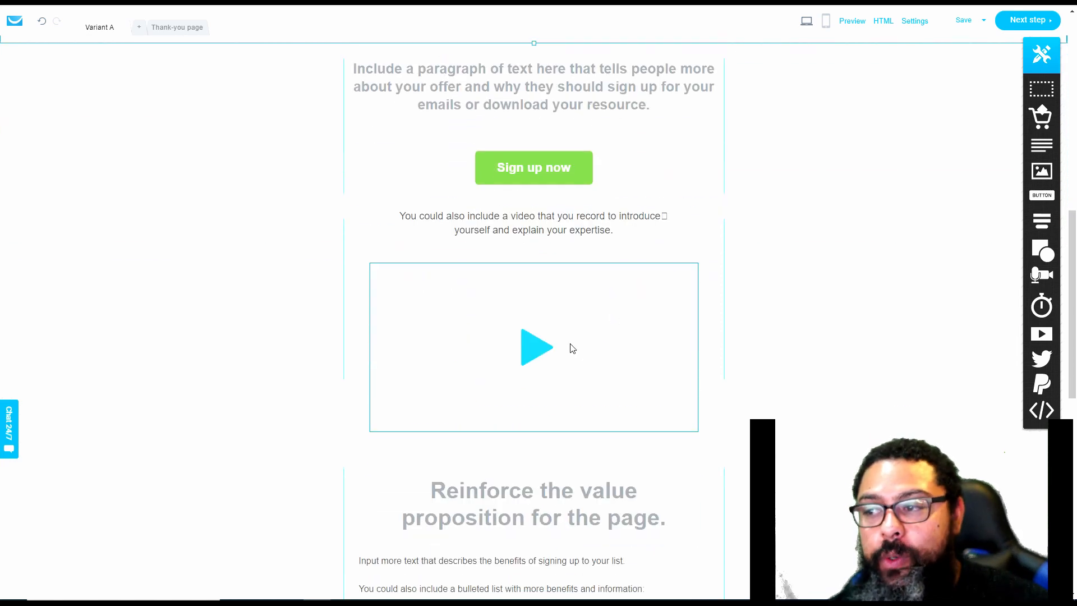
pyautogui.click(758, 301)
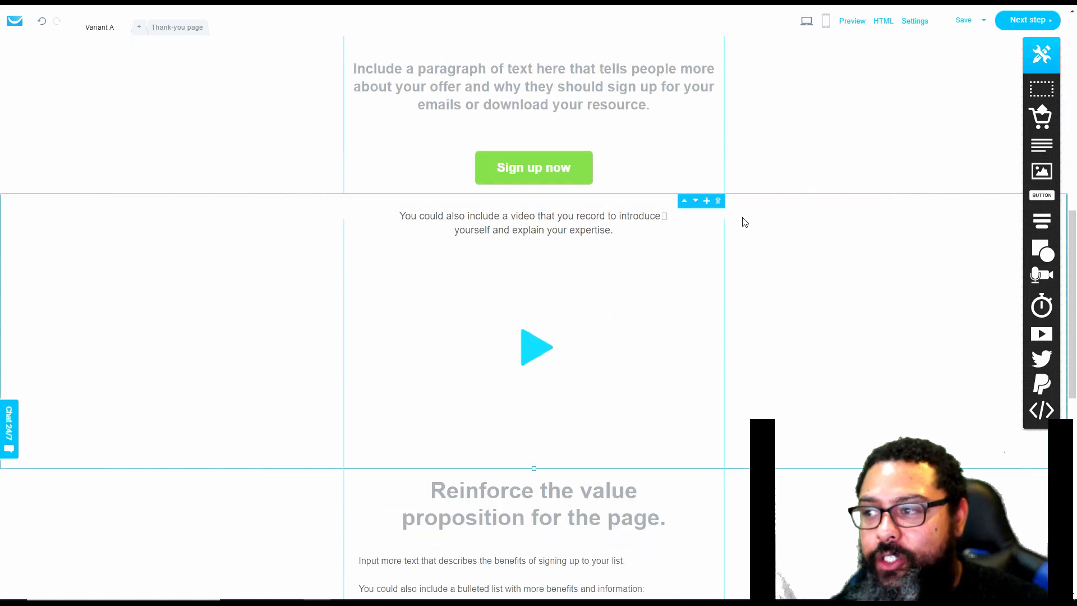
pyautogui.click(718, 202)
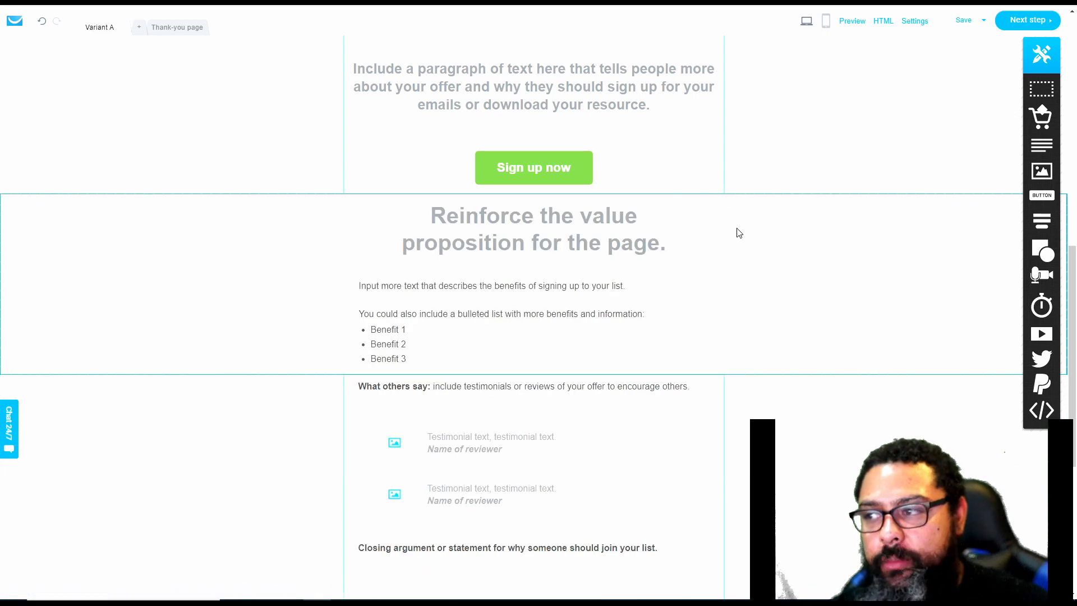
# Delete the value proposition section with the benefits list and the testimonials section below it
pyautogui.click(764, 234)
pyautogui.click(702, 224)
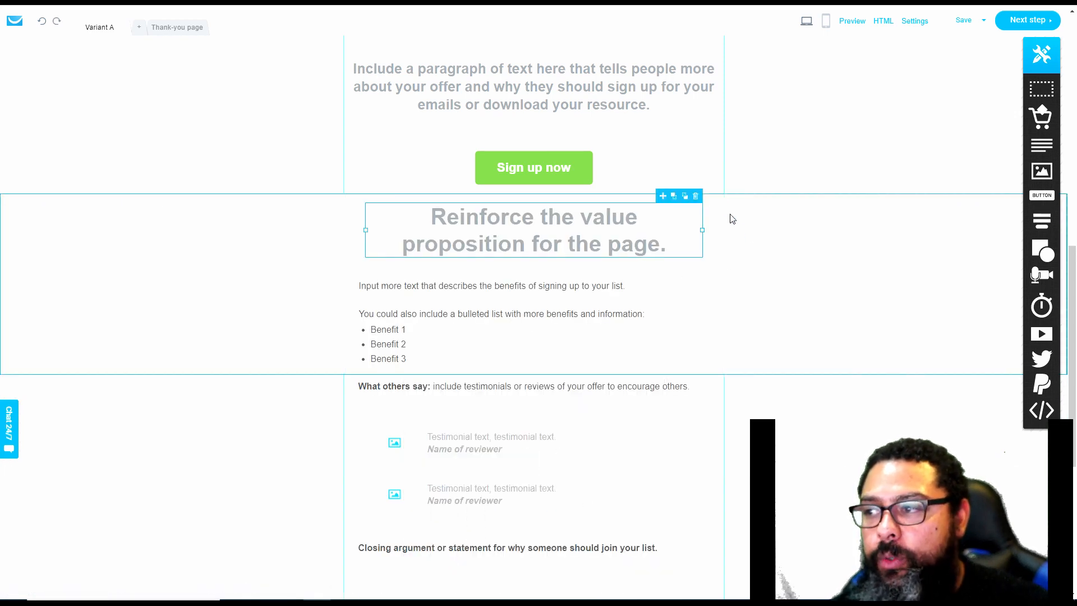
pyautogui.click(728, 216)
pyautogui.click(718, 201)
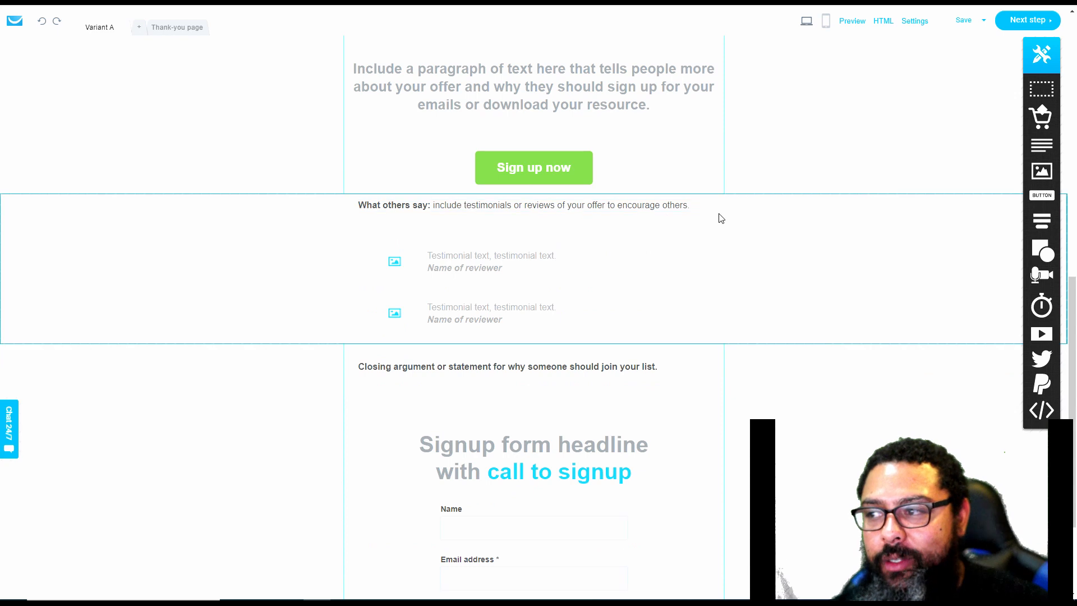
pyautogui.click(718, 202)
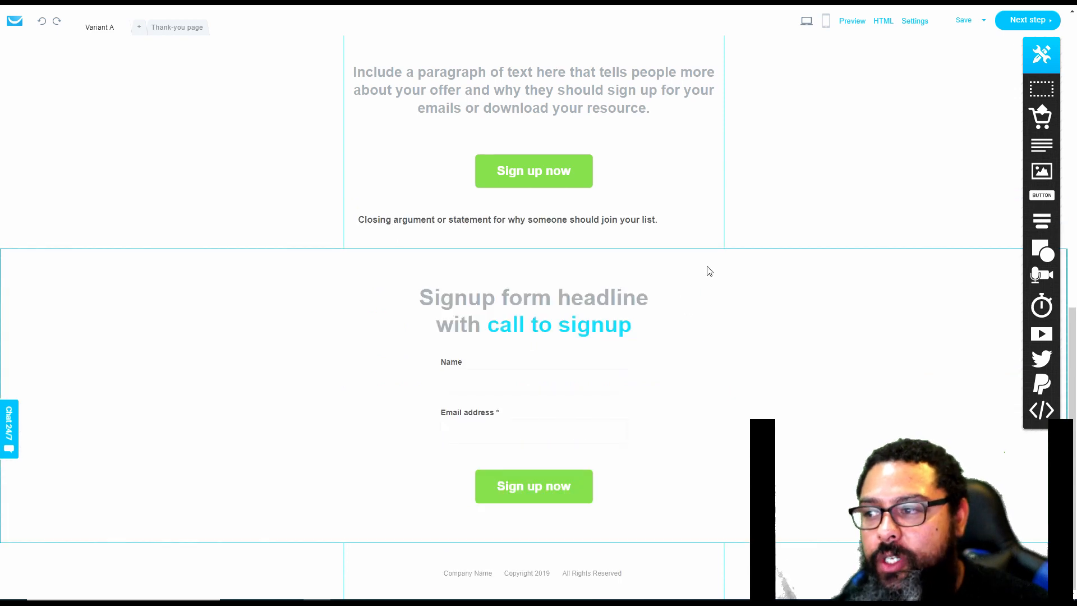
# Delete the lower signup form section and the offer paragraph section with its own "Sign up now" button
pyautogui.click(719, 257)
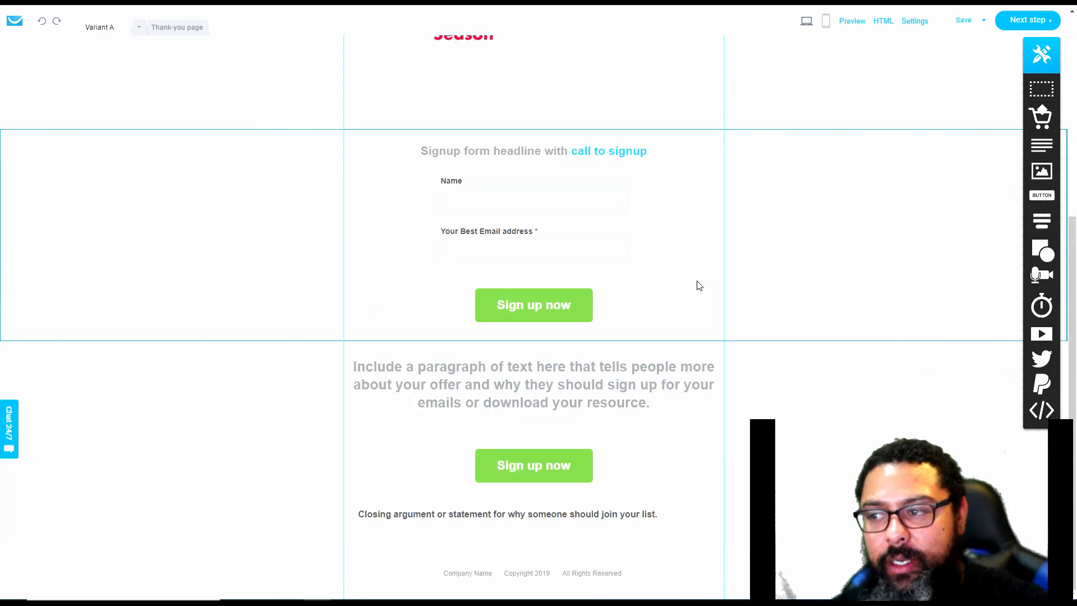
pyautogui.doubleClick(718, 350)
pyautogui.click(765, 512)
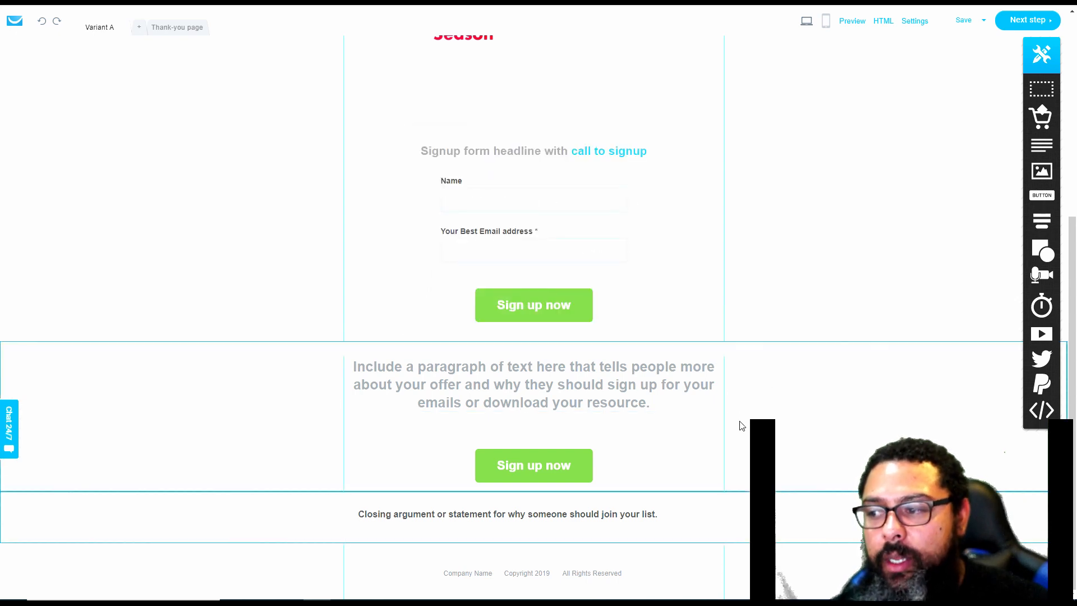
pyautogui.click(724, 353)
pyautogui.click(719, 349)
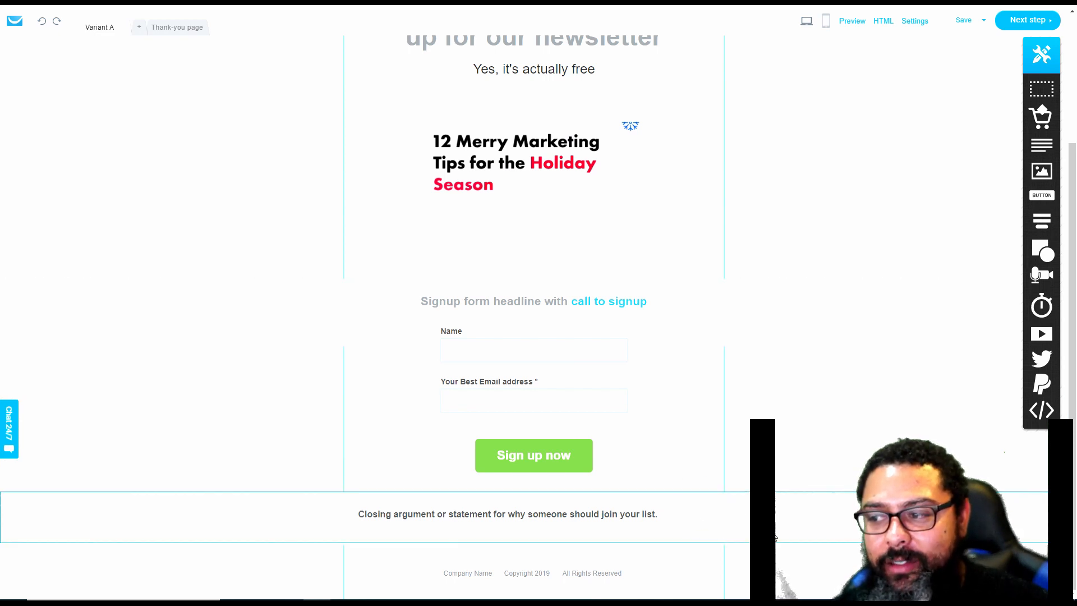
# Delete the remaining signup form section between the title image and the closing statement
pyautogui.doubleClick(656, 558)
pyautogui.click(686, 455)
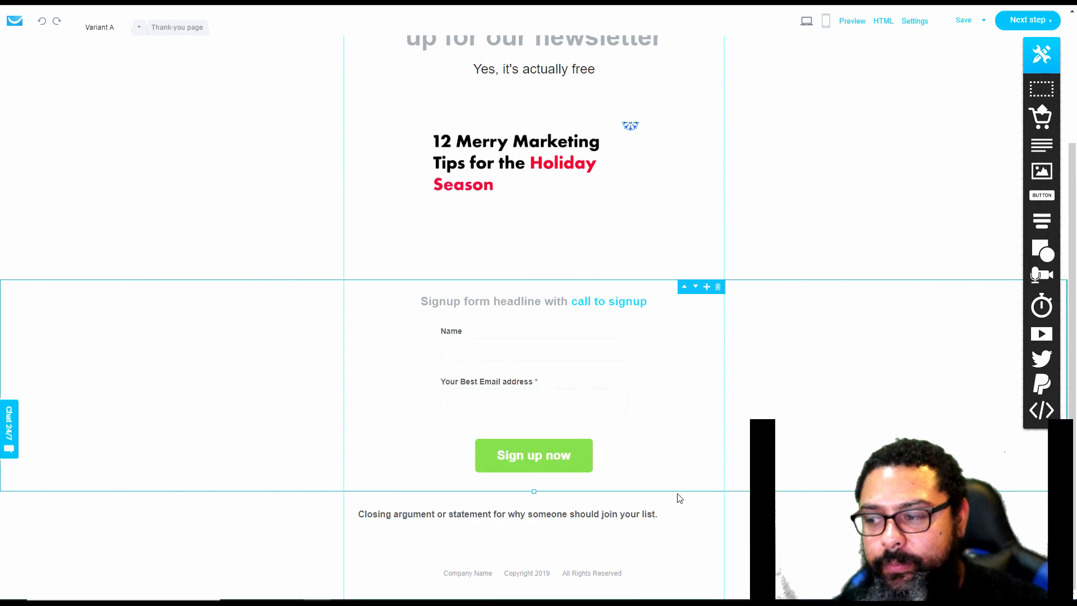
pyautogui.click(719, 287)
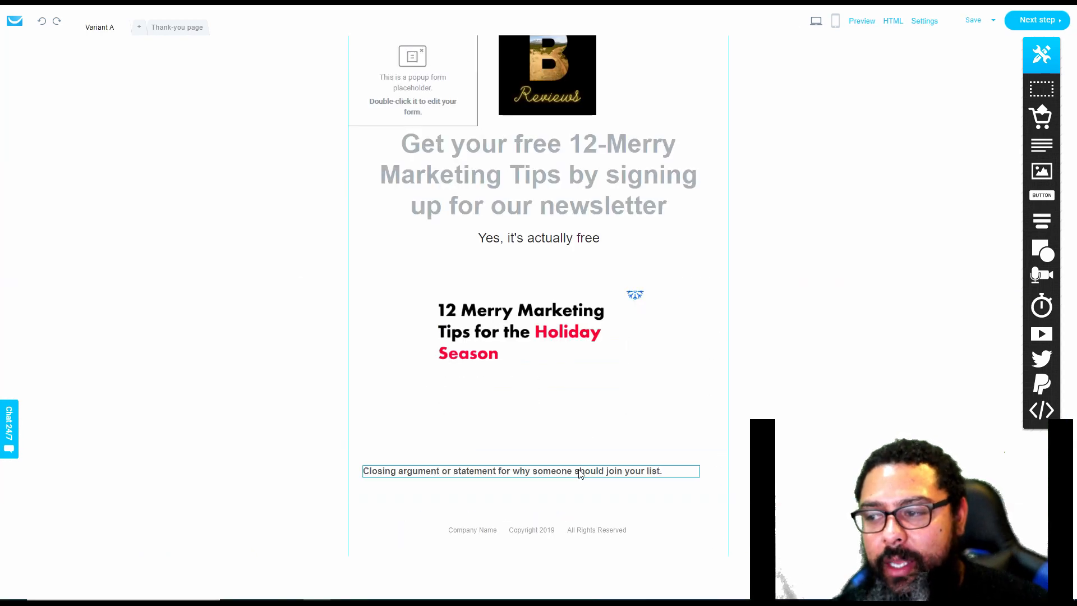
# Change the footer's copyright text to "Copyright 2020"
pyautogui.click(533, 530)
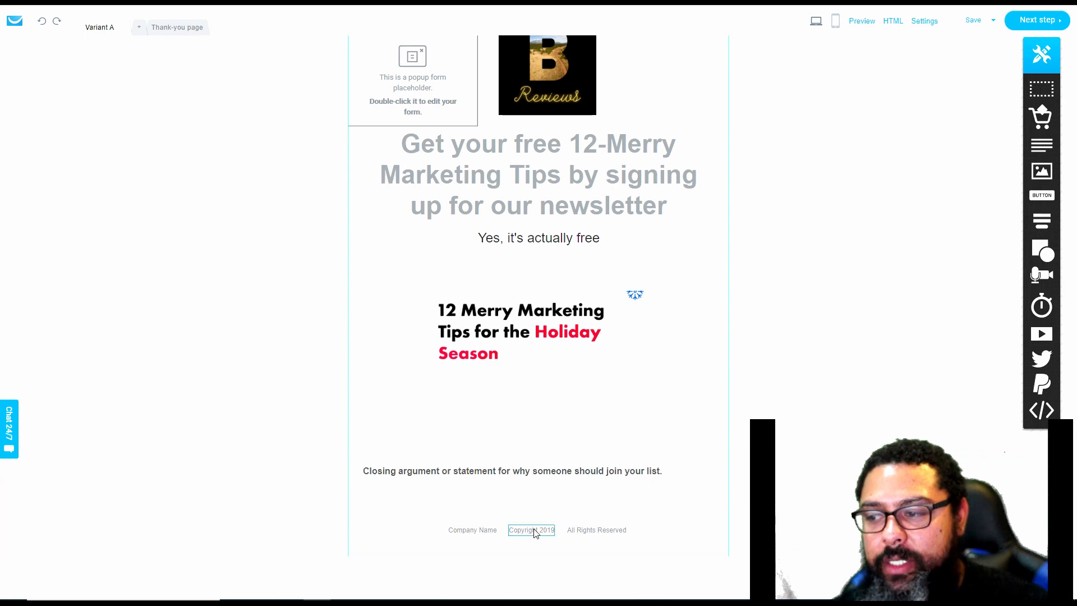
pyautogui.click(541, 532)
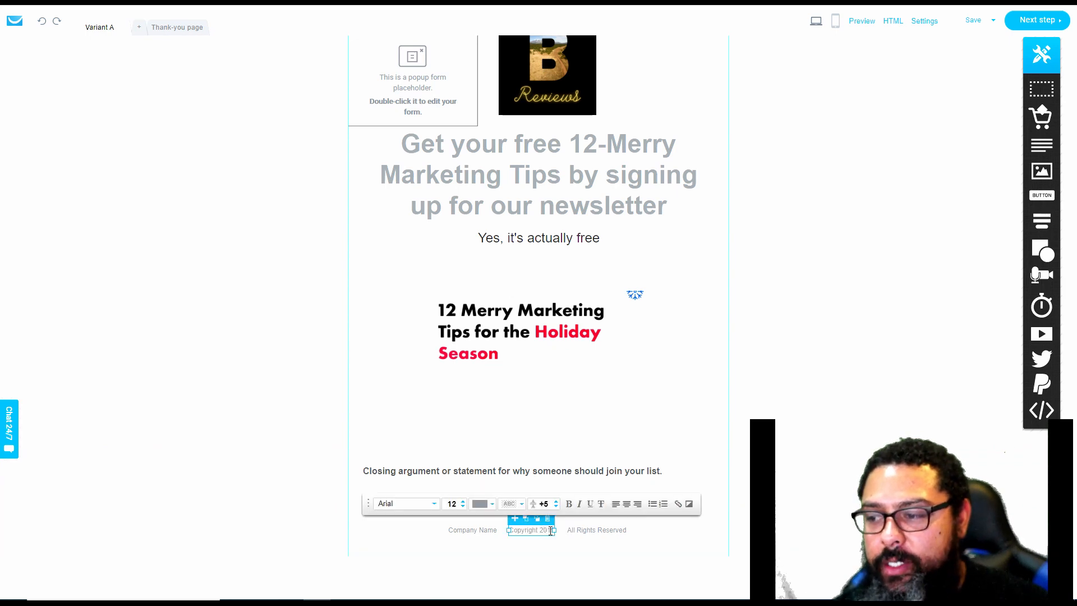
pyautogui.moveTo(551, 531); pyautogui.dragTo(563, 536)
pyautogui.click(564, 536)
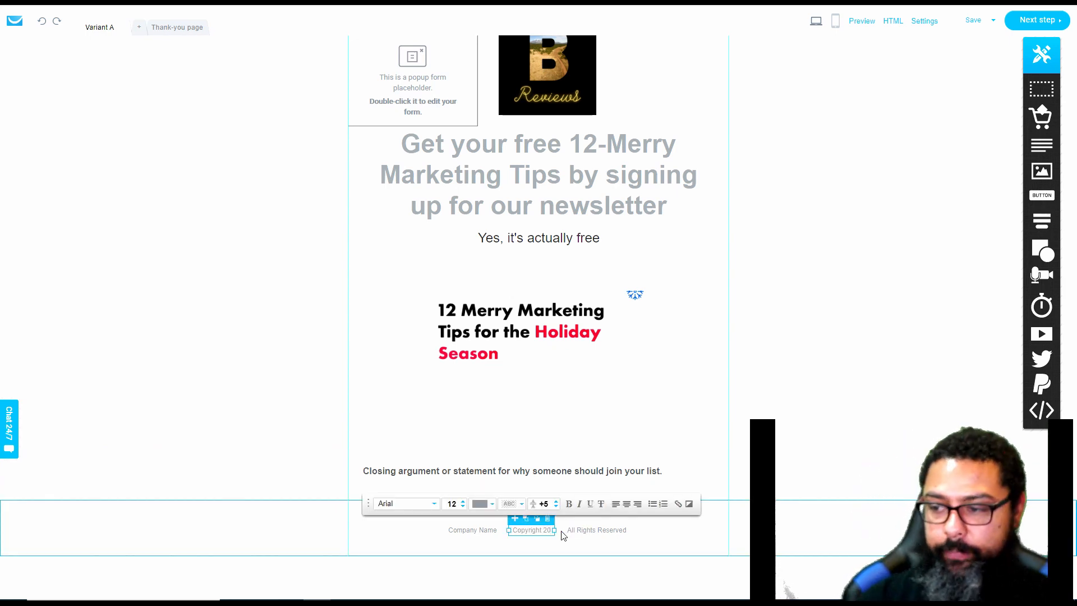
pyautogui.write('00')
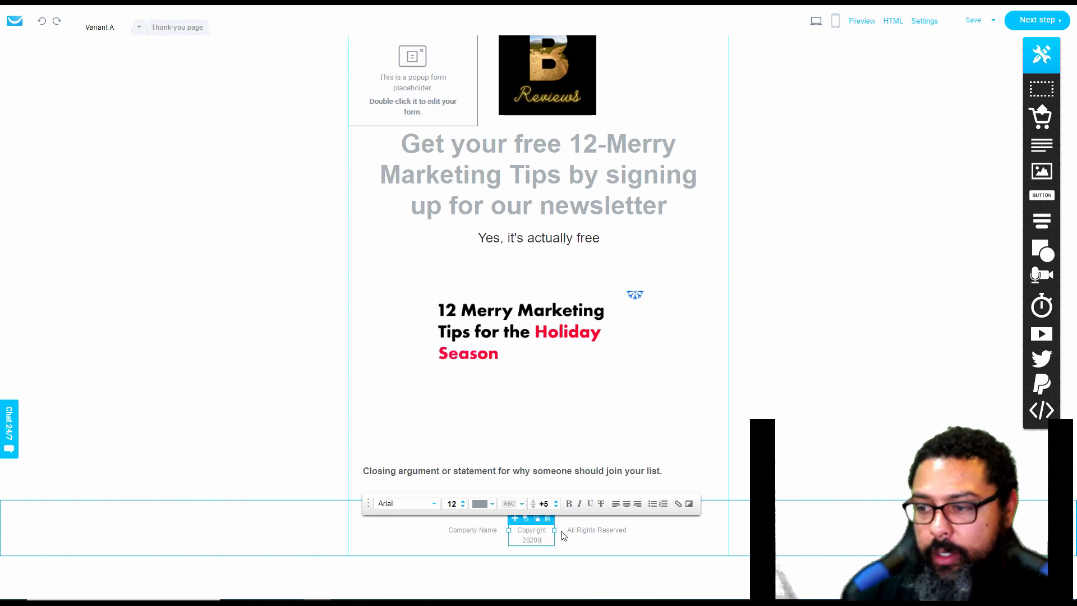
pyautogui.press('BackSpace')
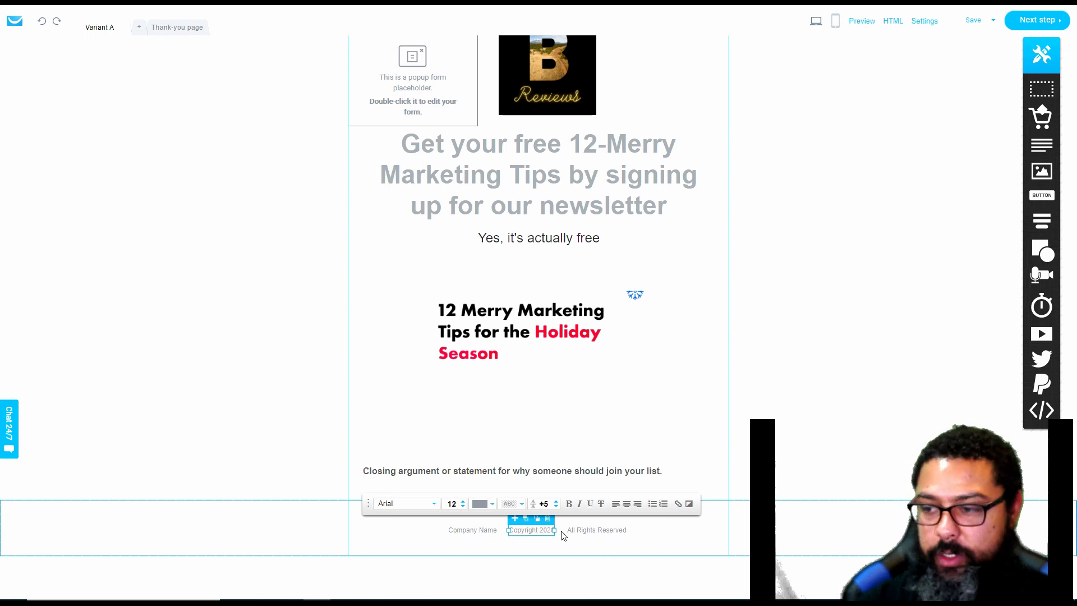
# Replace the footer's company name placeholder with "B Reviews"
pyautogui.tripleClick(486, 529)
pyautogui.write('B Reviews')
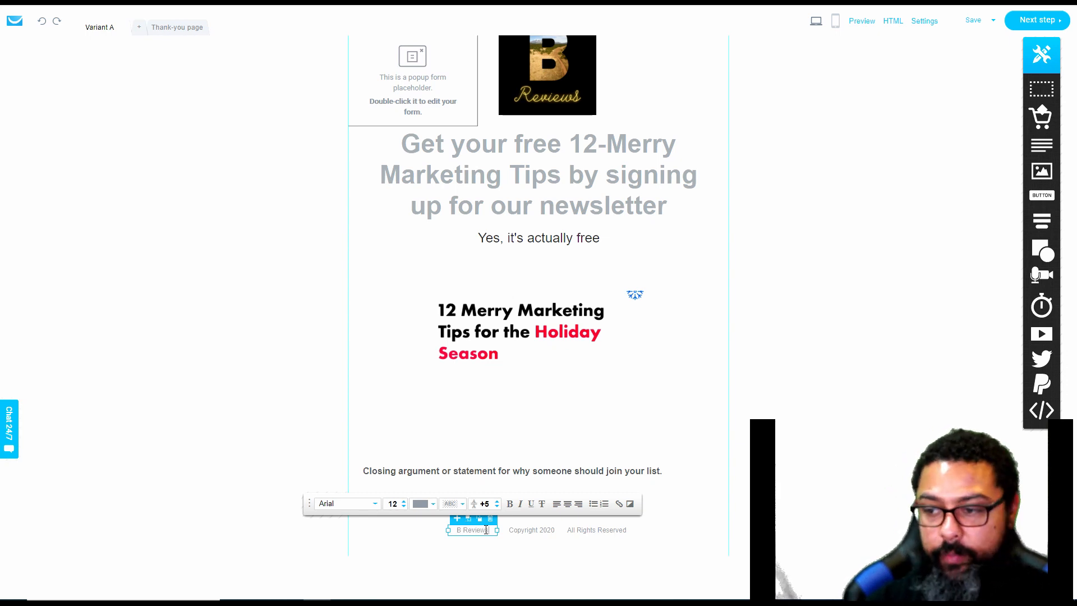
pyautogui.click(699, 466)
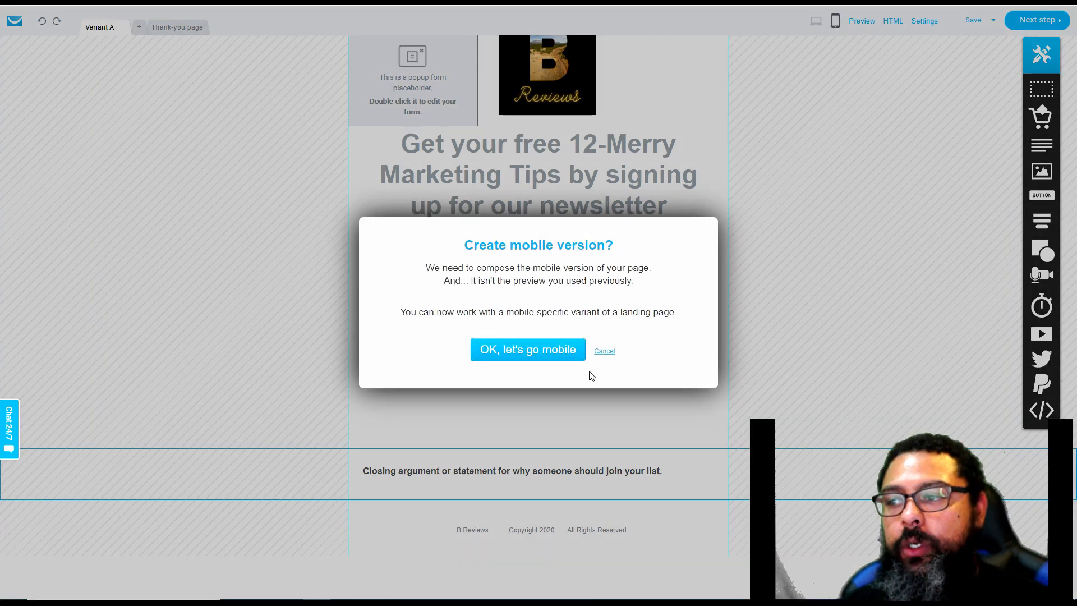
# Create the mobile version of the signup page and return to the desktop version
pyautogui.click(562, 350)
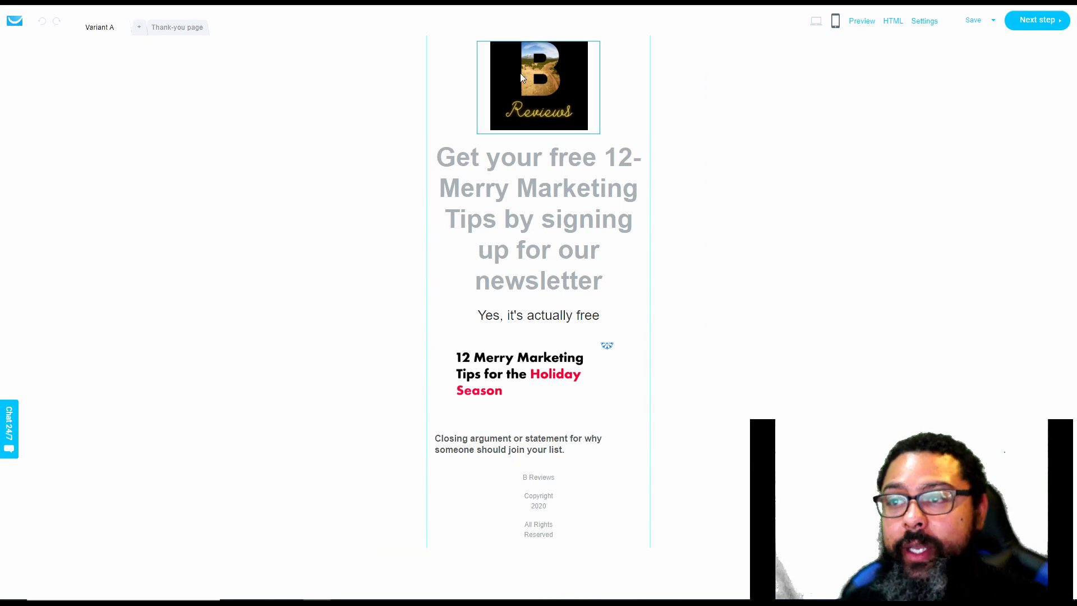
pyautogui.click(817, 21)
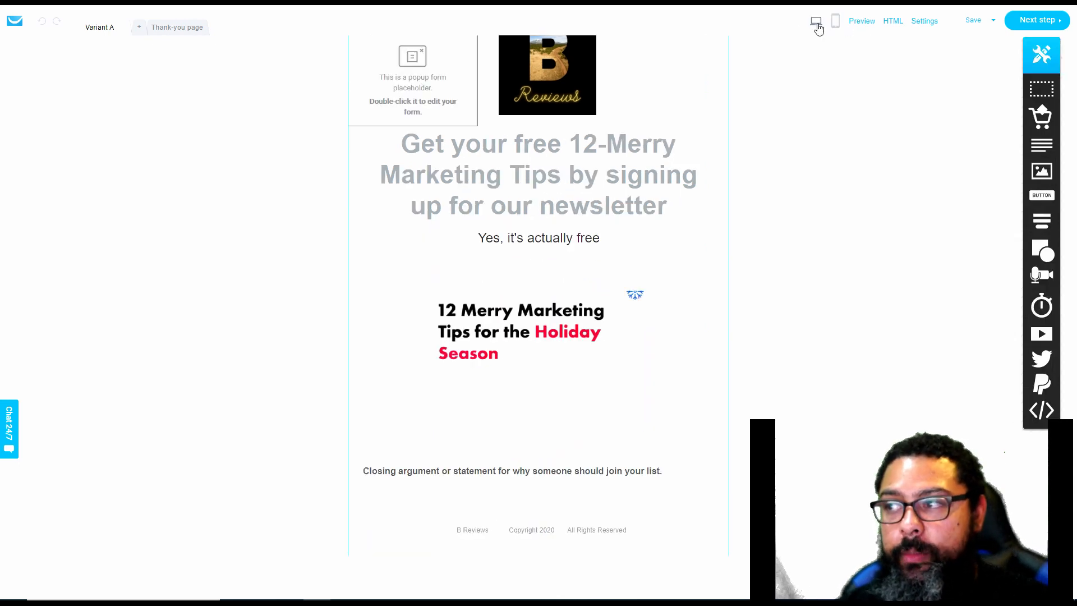
# Change the exit popup's line below the headline to "You forgot your free tips" and save the popup
pyautogui.doubleClick(418, 92)
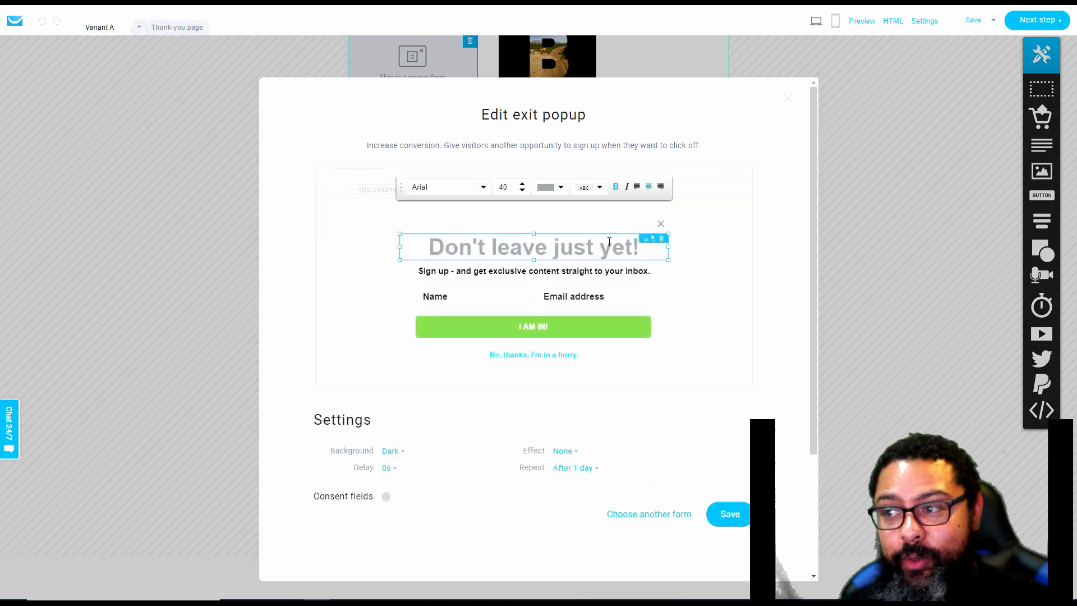
pyautogui.click(509, 271)
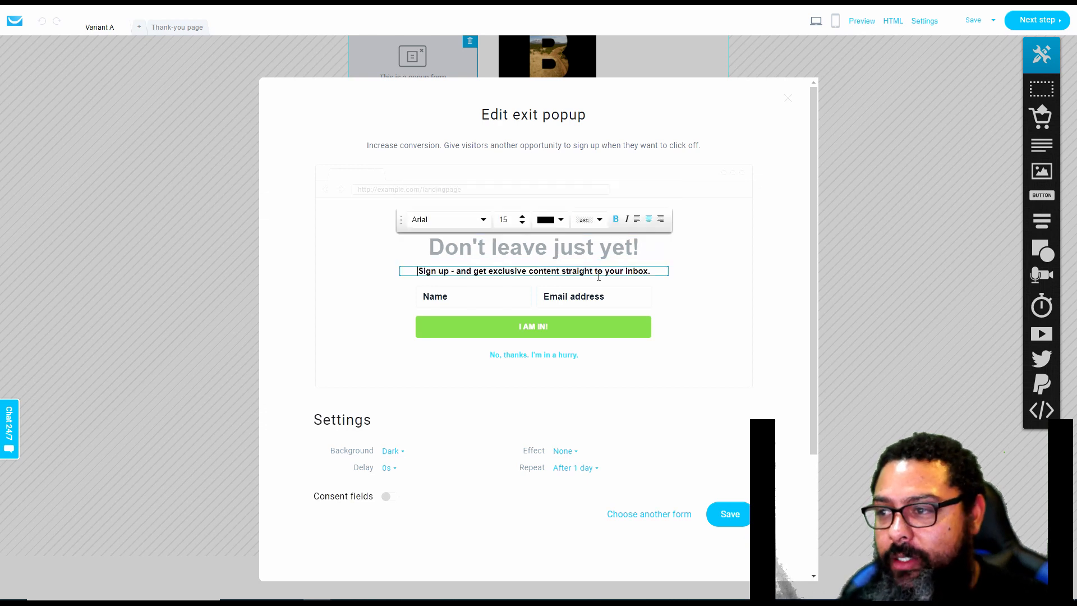
pyautogui.moveTo(652, 274); pyautogui.dragTo(414, 276)
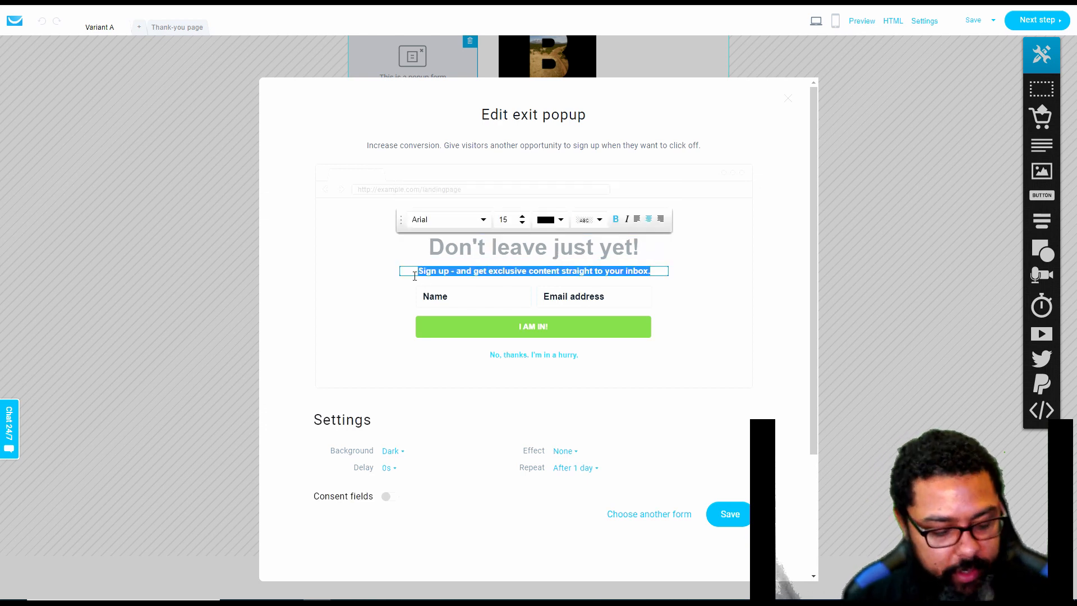
pyautogui.write('You forgot y')
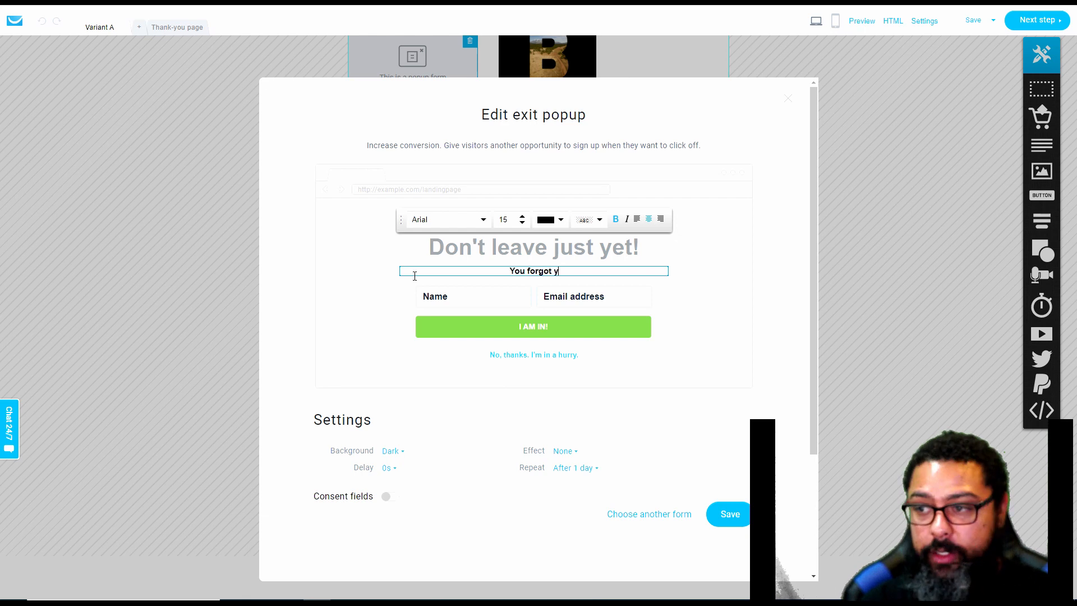
pyautogui.write('our free tips')
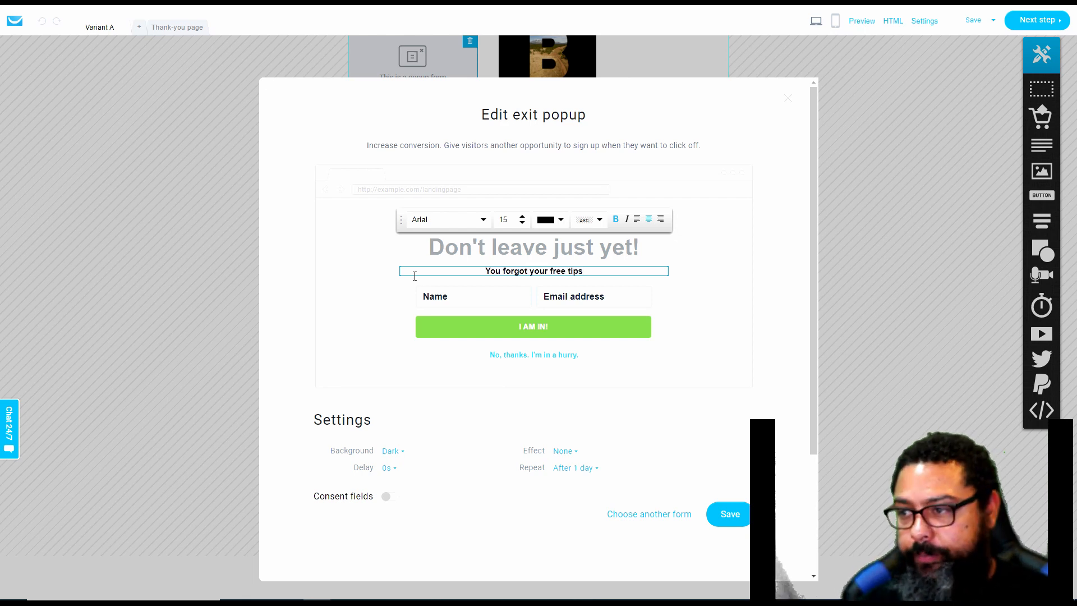
pyautogui.click(718, 514)
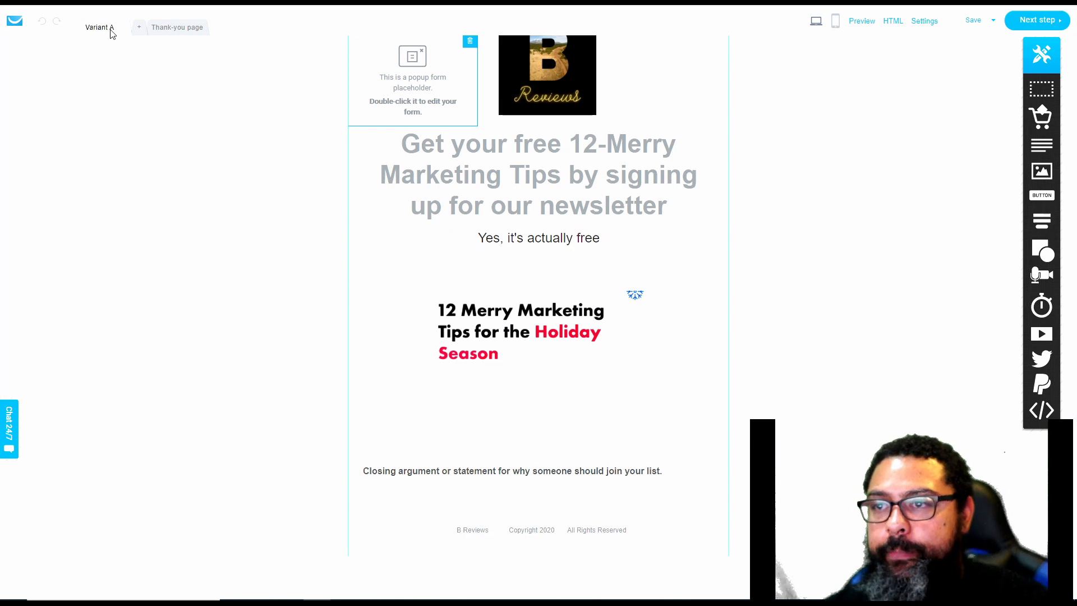
# On the thank-you page, delete the brand logo placeholder and put a new image block above the headline
pyautogui.click(161, 32)
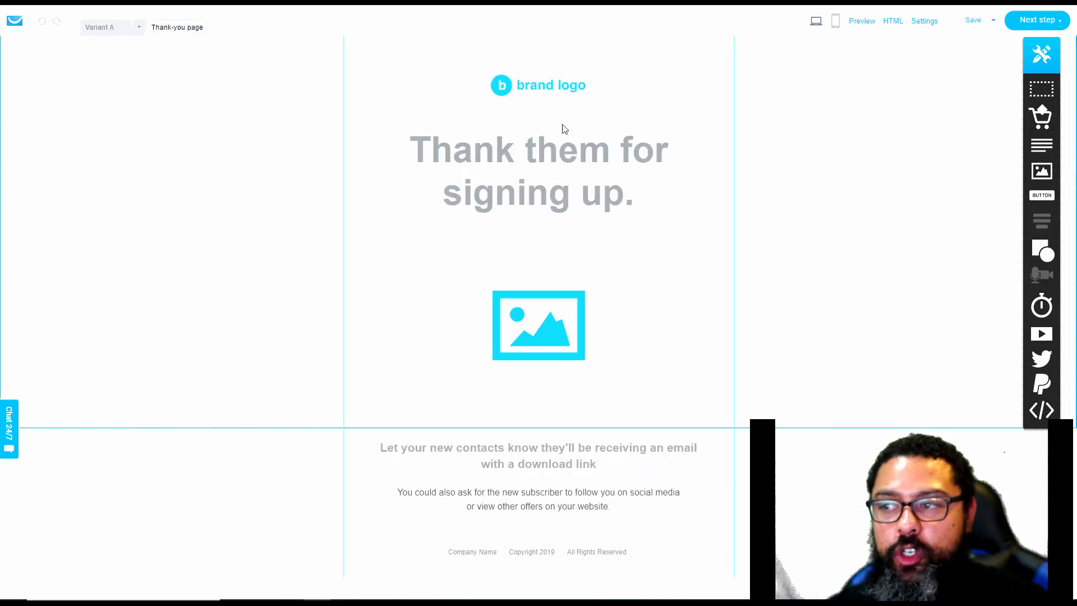
pyautogui.click(561, 89)
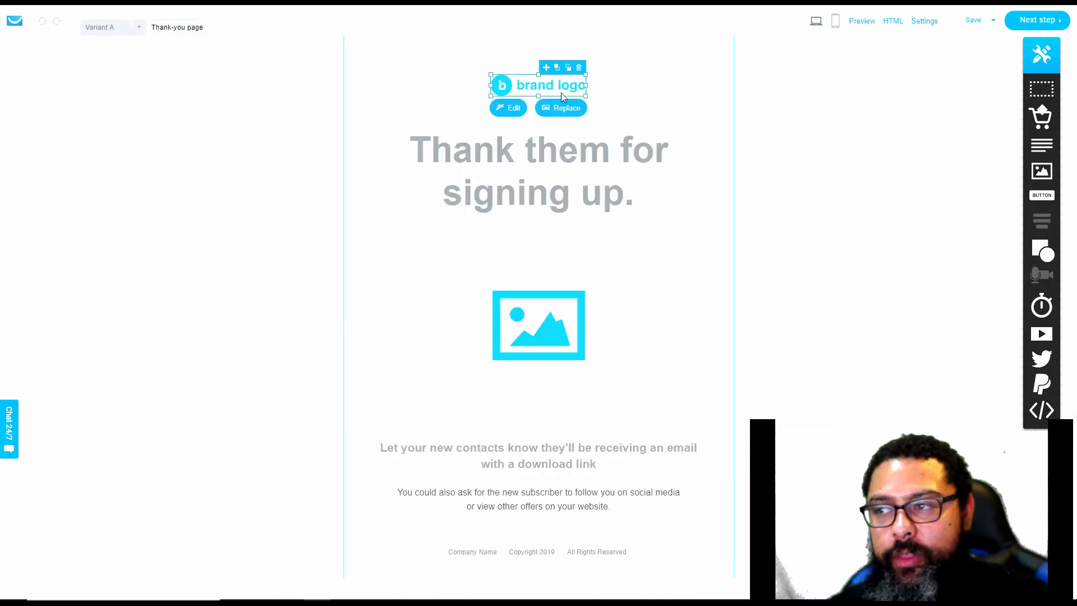
pyautogui.click(581, 69)
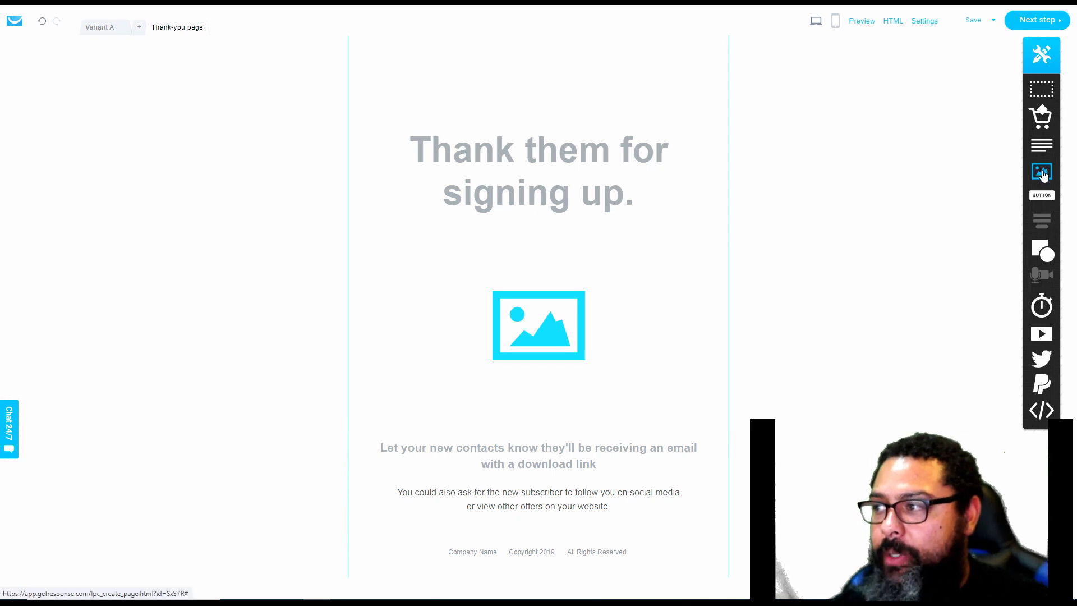
pyautogui.moveTo(1042, 171); pyautogui.dragTo(554, 99)
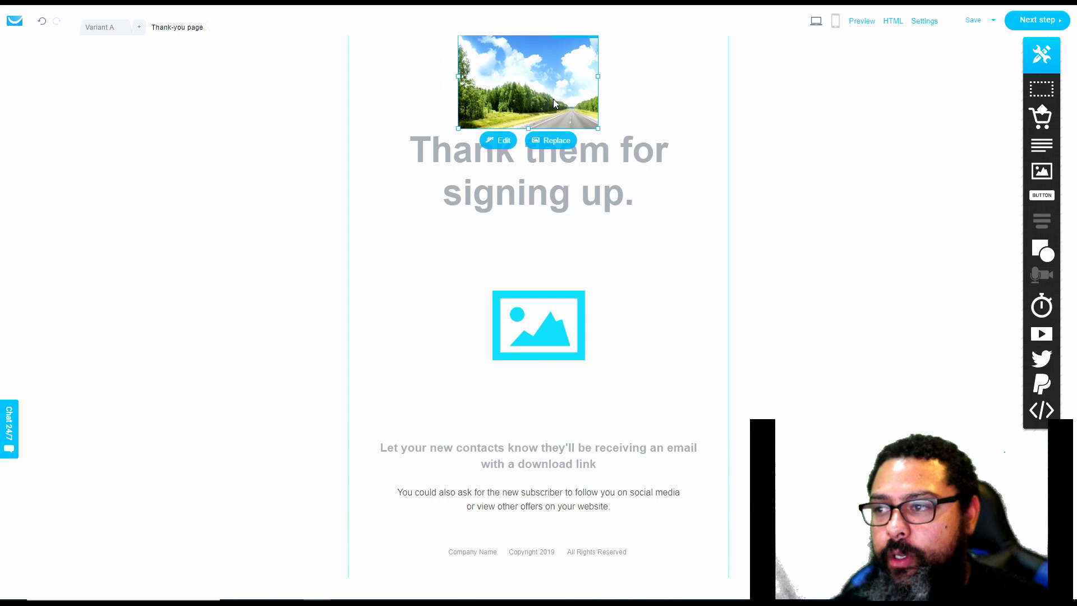
# Replace the placeholder photo above the thank-you page's headline with the B Reviews logo image named REviews from the stored files
pyautogui.click(551, 145)
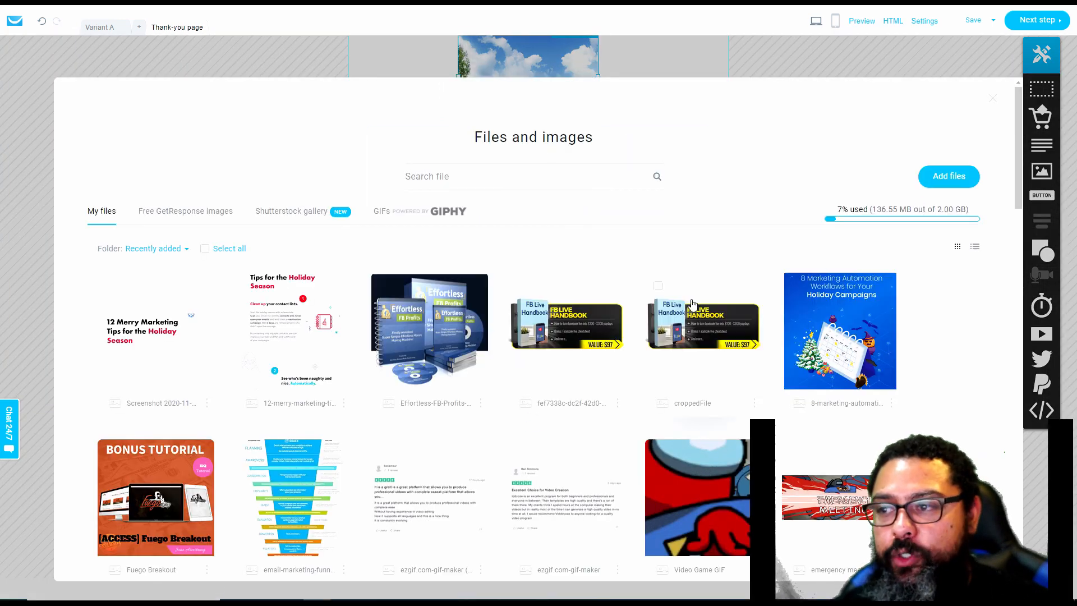
pyautogui.scroll(-1, 985, 342)
pyautogui.scroll(-10, 990, 265)
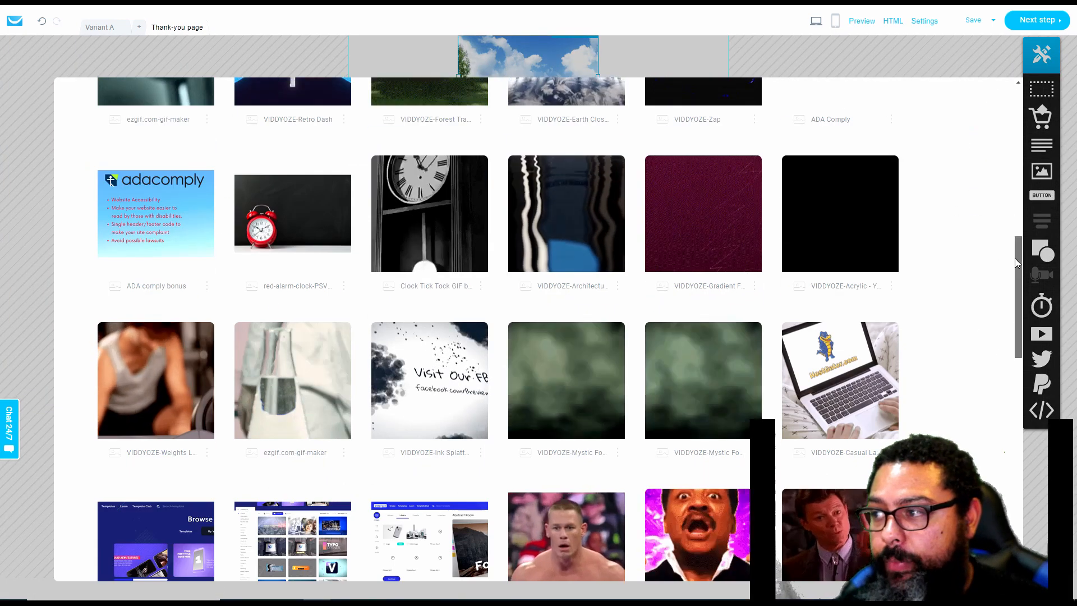
pyautogui.scroll(-10, 1015, 258)
pyautogui.click(550, 449)
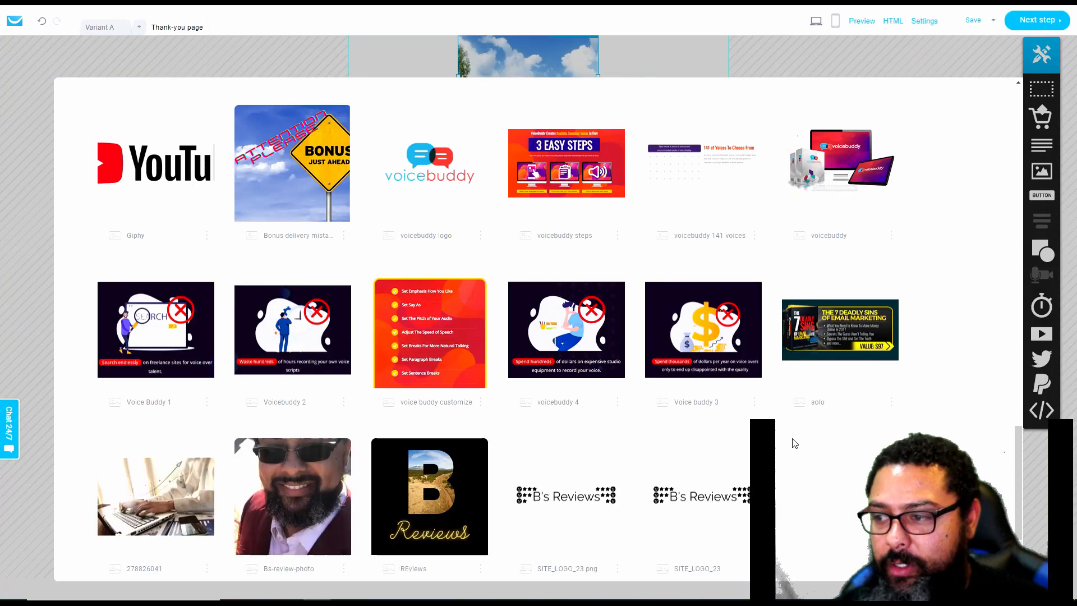
pyautogui.scroll(-1, 664, 457)
pyautogui.click(430, 440)
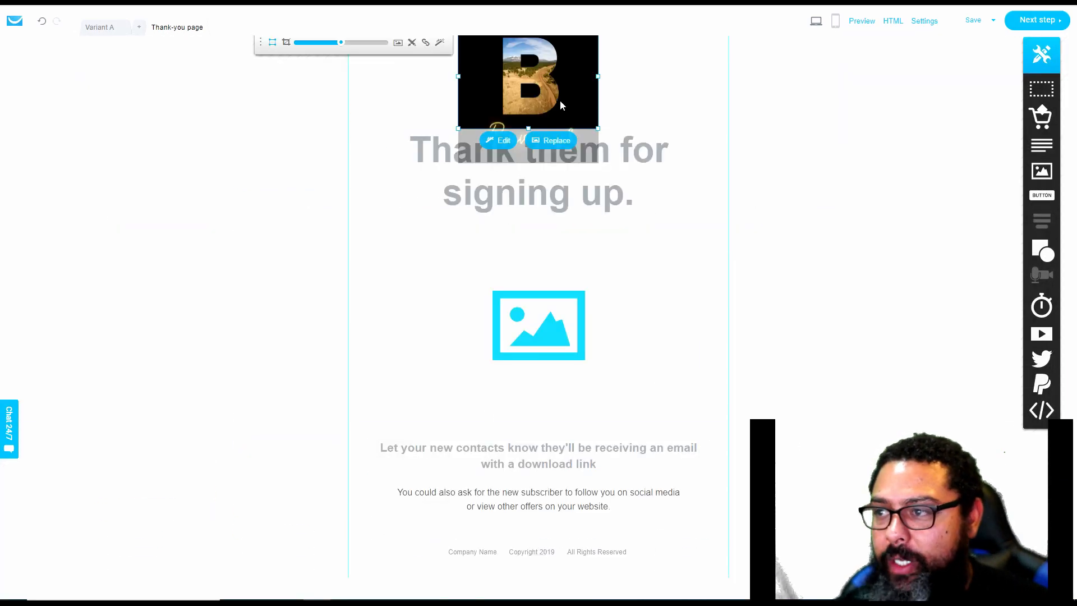
# Scale the logo down inside its image frame and reposition it so the "Reviews" lettering fits within the frame
pyautogui.scroll(-5, 499, 98)
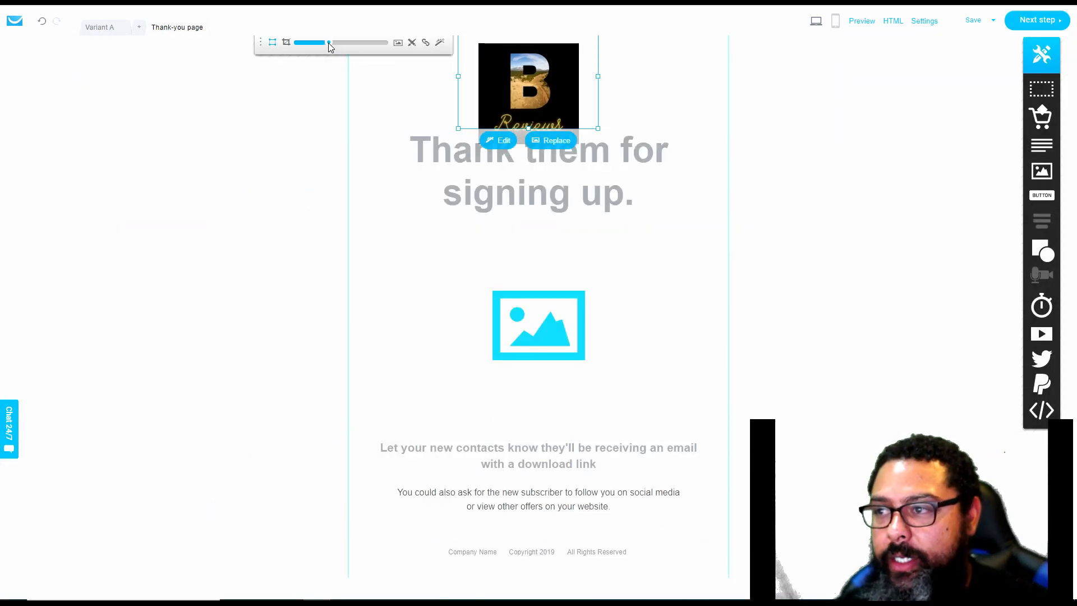
pyautogui.moveTo(518, 88); pyautogui.dragTo(514, 73)
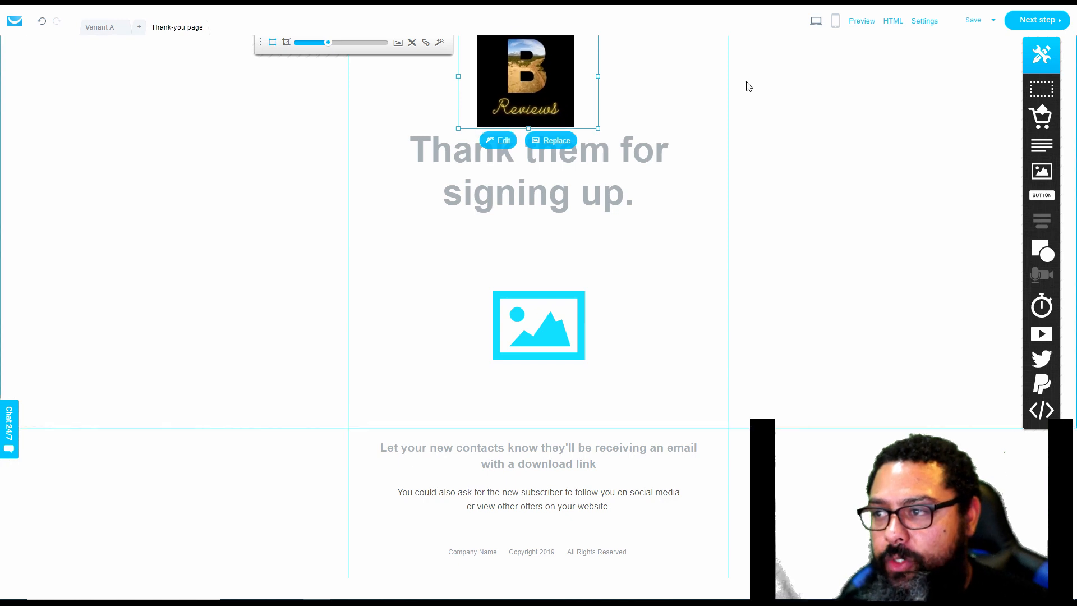
pyautogui.click(771, 87)
# Change the thank-you page's headline to "Thanks for signing up for our newsletter"
pyautogui.click(633, 205)
pyautogui.click(632, 204)
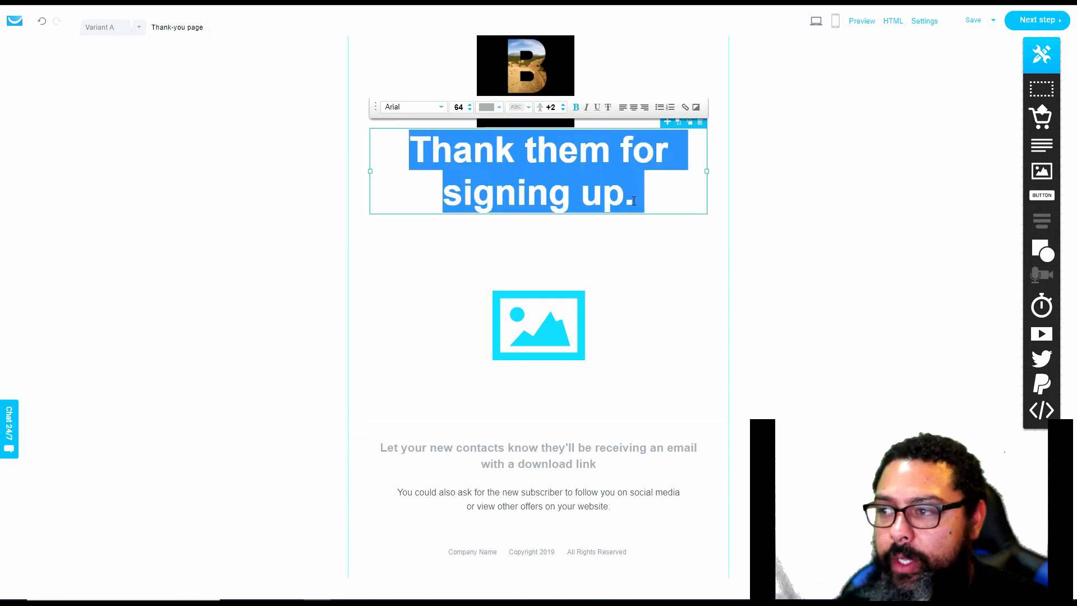
pyautogui.moveTo(634, 202); pyautogui.dragTo(517, 157)
pyautogui.write('s')
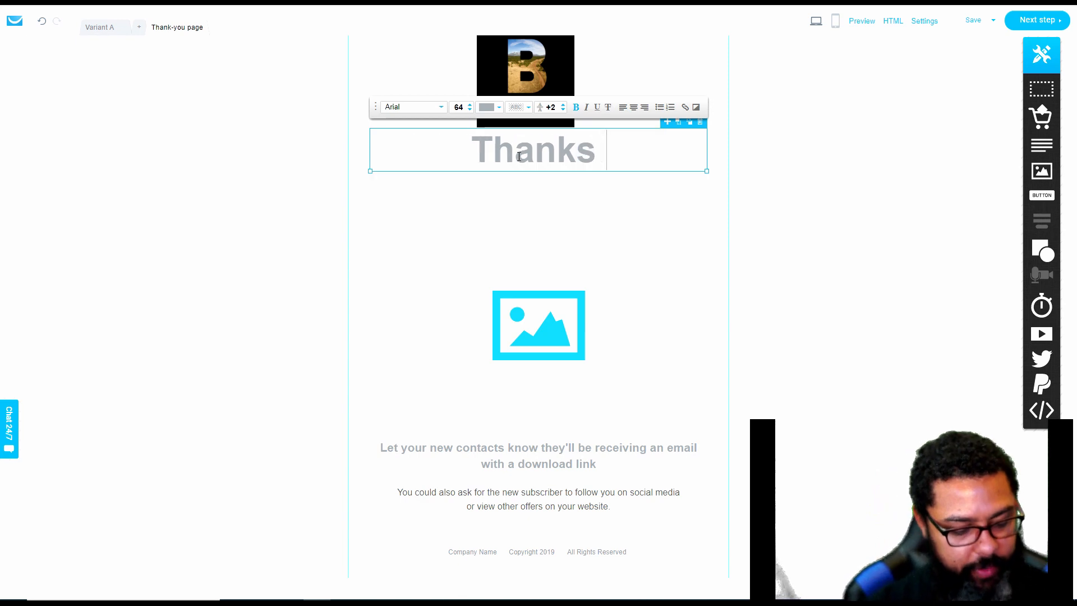
pyautogui.write(' for signing up for our ')
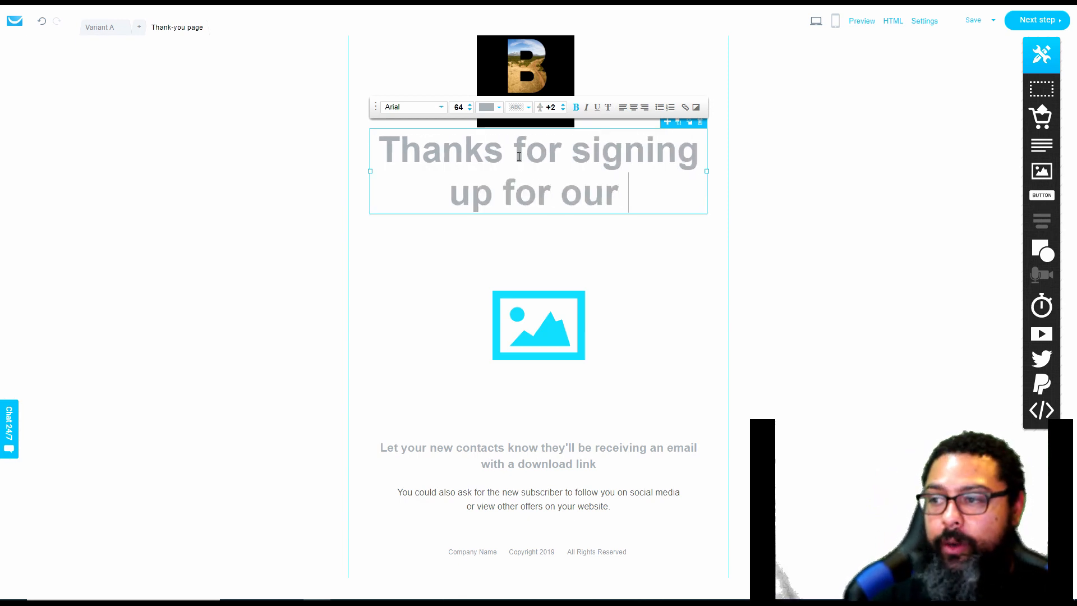
pyautogui.write('newsletter')
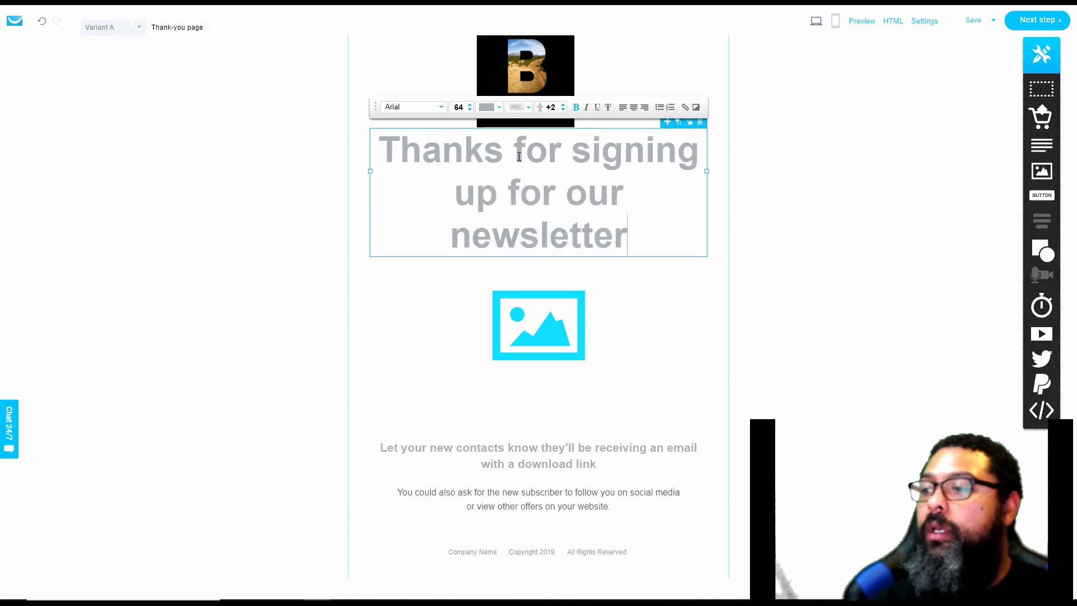
pyautogui.click(796, 199)
# Delete the image placeholder below the headline and put a video block in its place
pyautogui.click(588, 307)
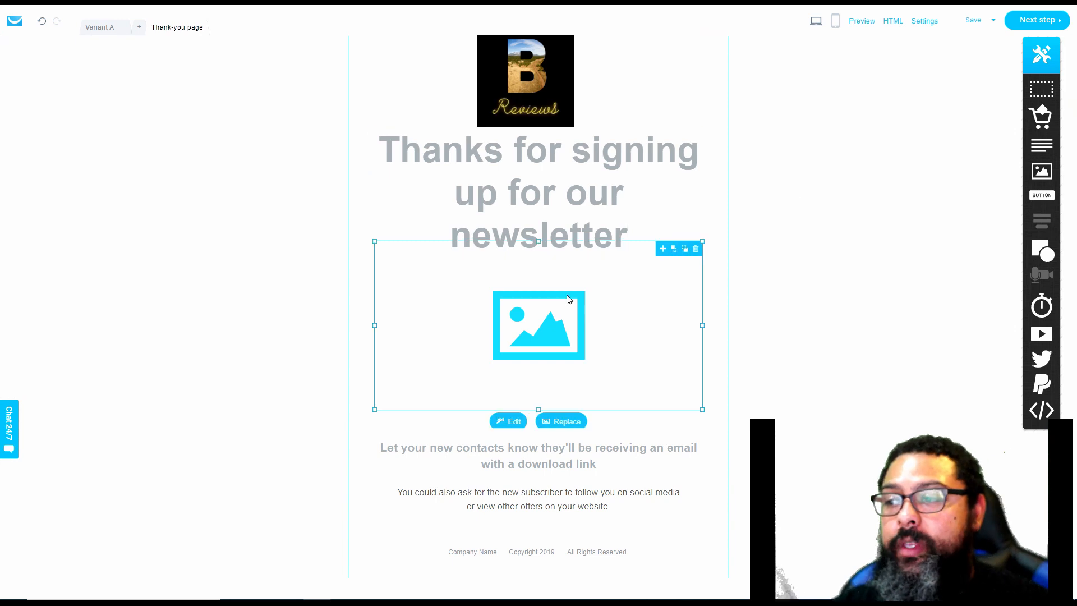
pyautogui.moveTo(560, 303); pyautogui.dragTo(562, 316)
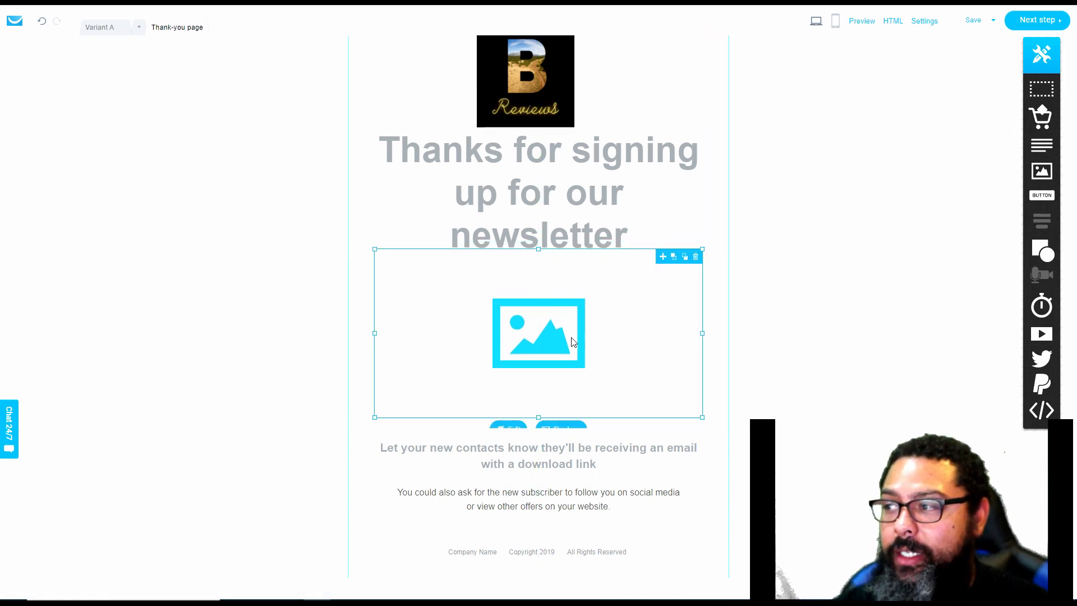
pyautogui.click(697, 258)
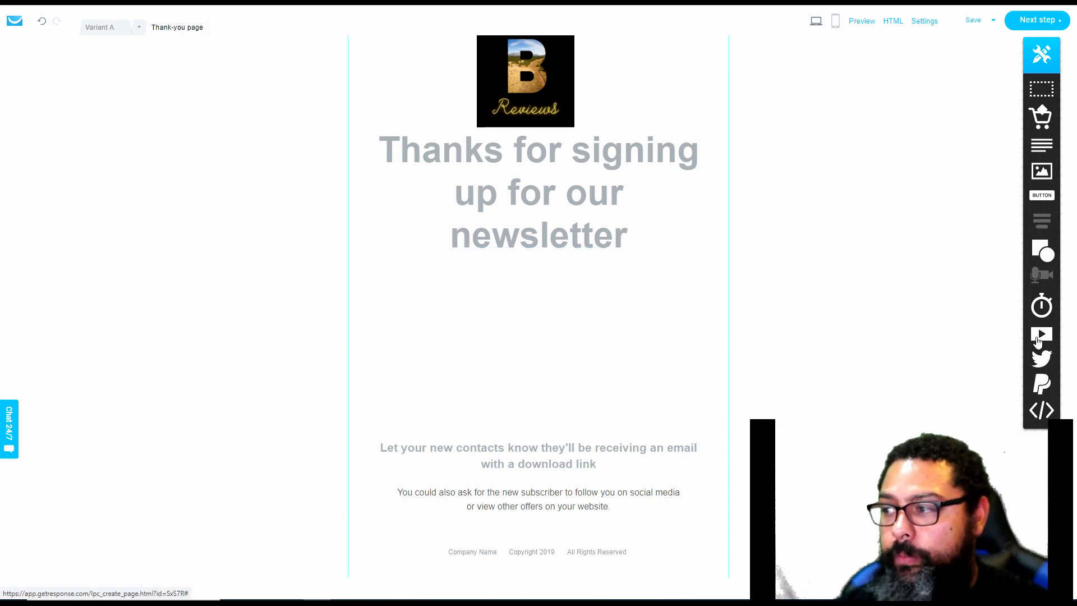
pyautogui.moveTo(1042, 334); pyautogui.dragTo(519, 336)
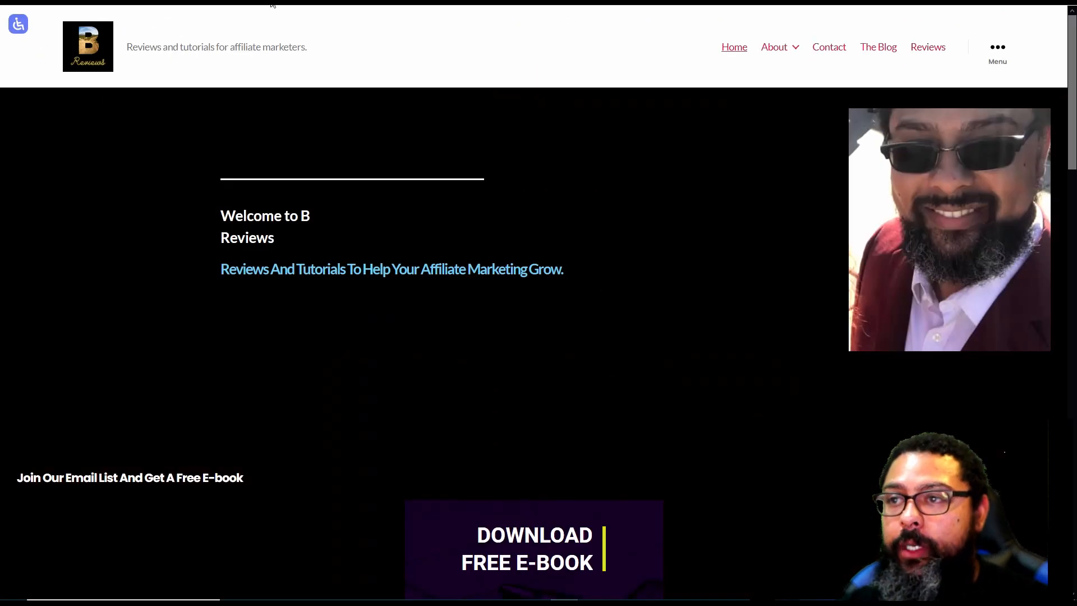
pyautogui.click(272, 2)
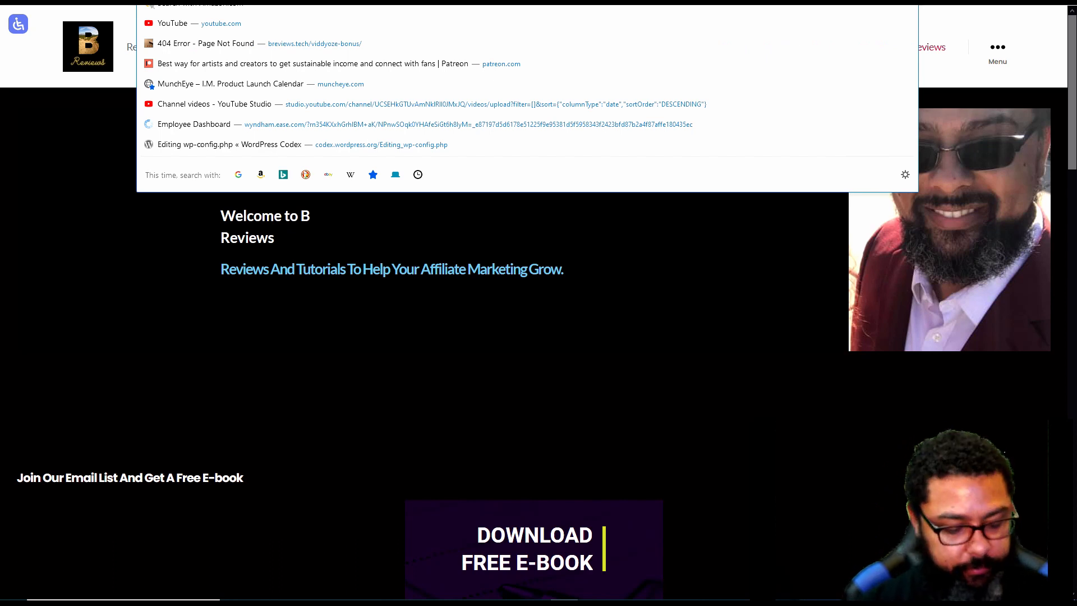
pyautogui.write('youtube')
pyautogui.press('Return')
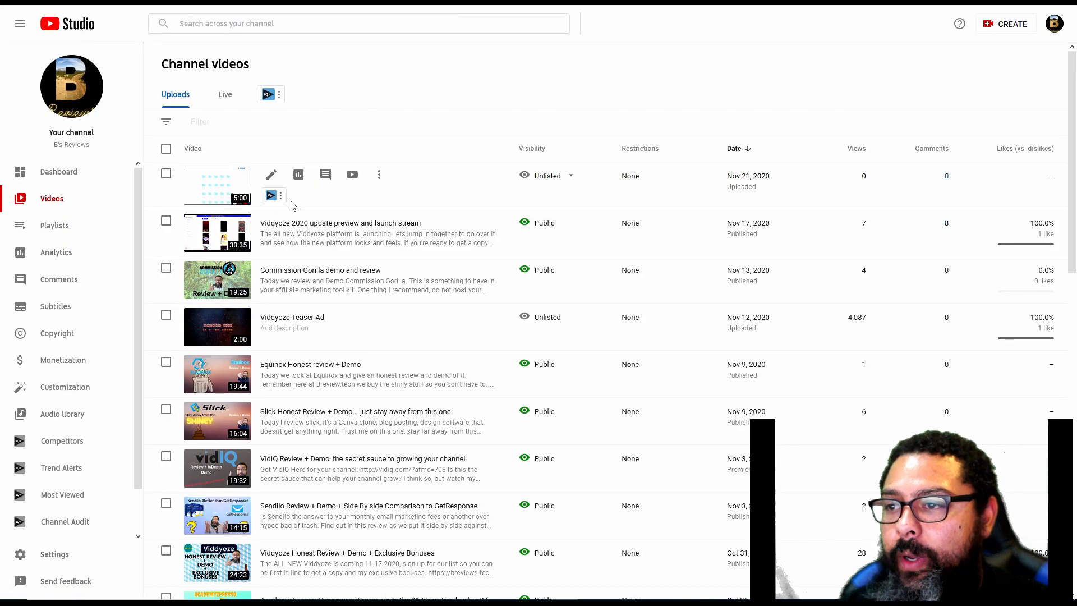
pyautogui.click(379, 174)
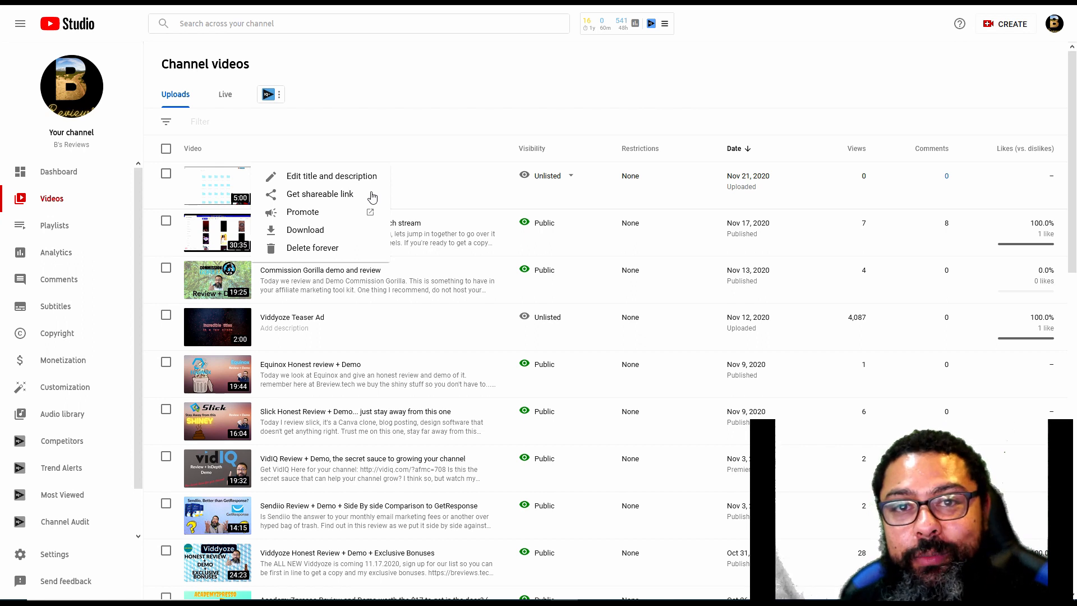
pyautogui.click(371, 194)
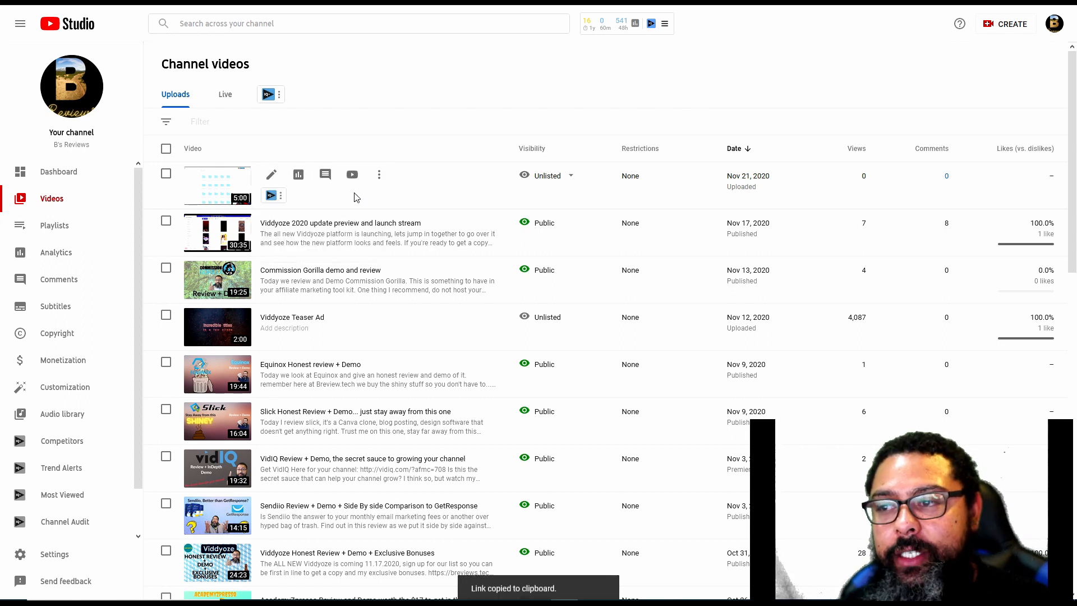
pyautogui.click(317, 603)
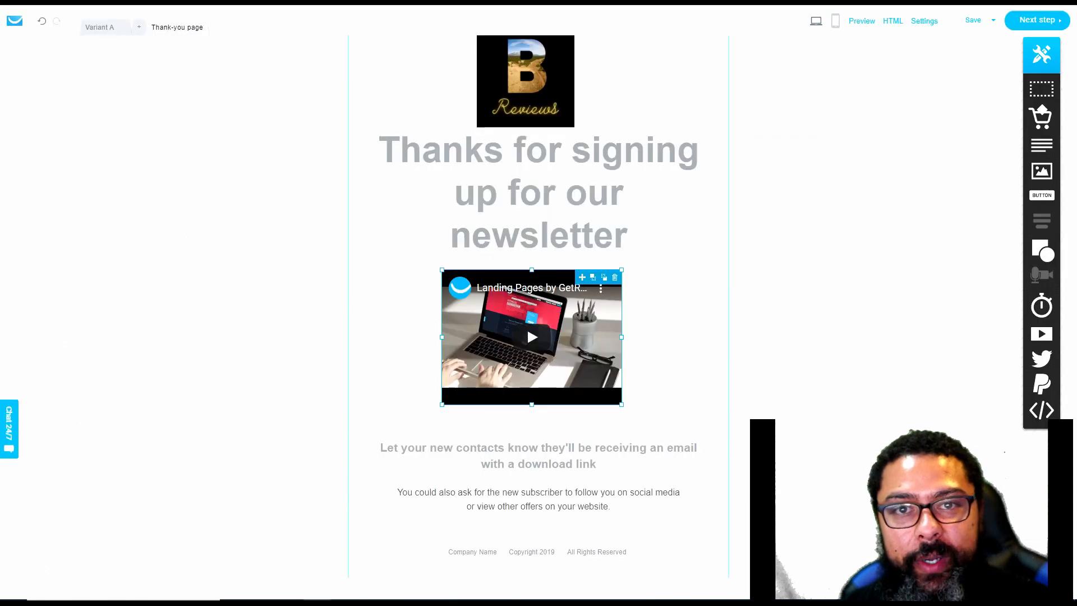
pyautogui.click(566, 322)
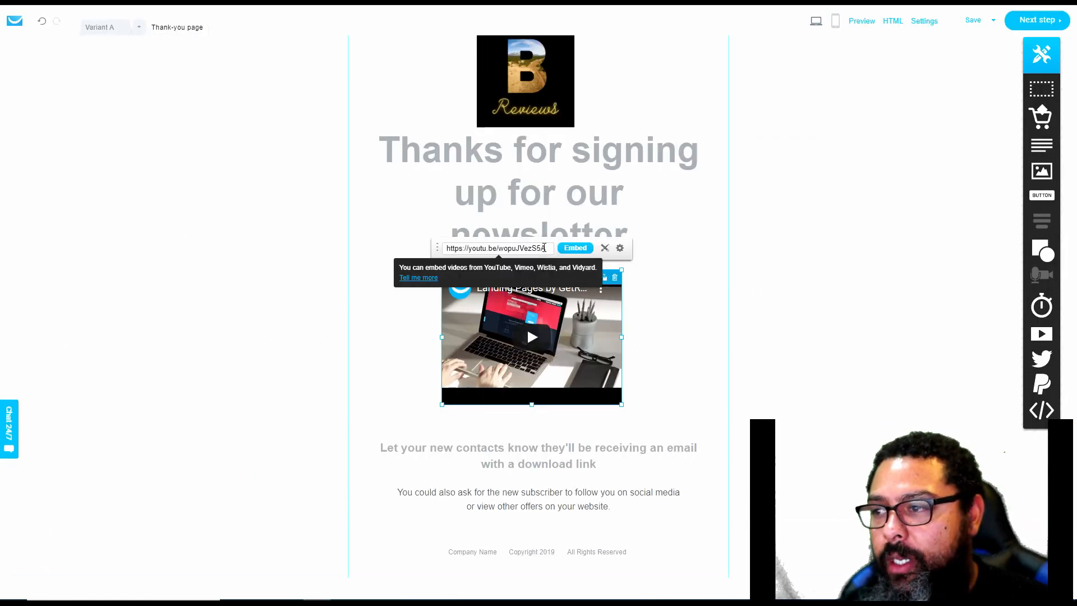
pyautogui.moveTo(546, 248); pyautogui.dragTo(433, 254)
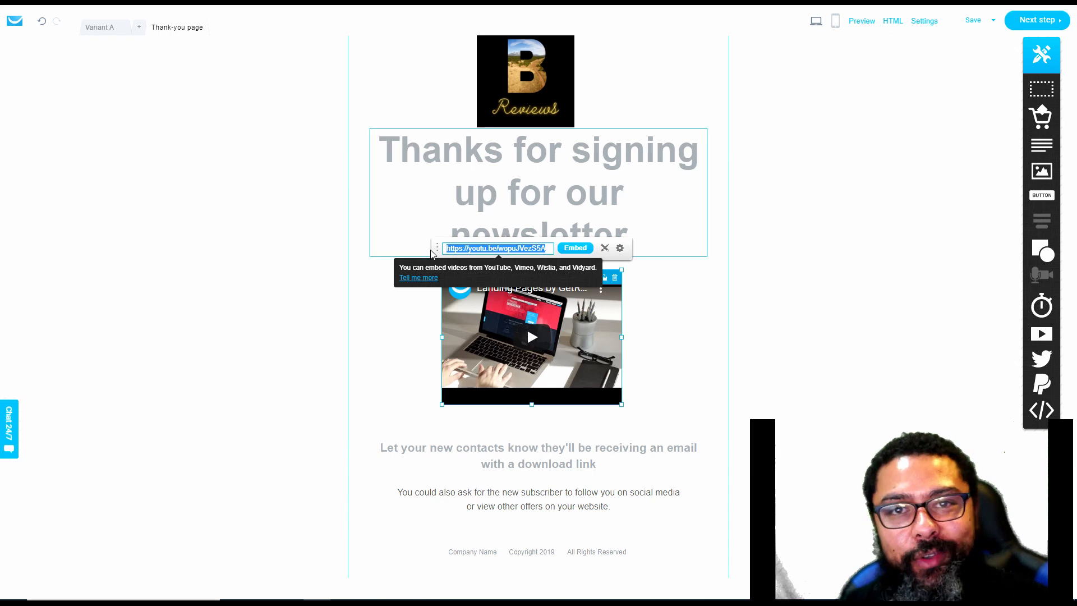
pyautogui.hotkey('ctrl', 'v')
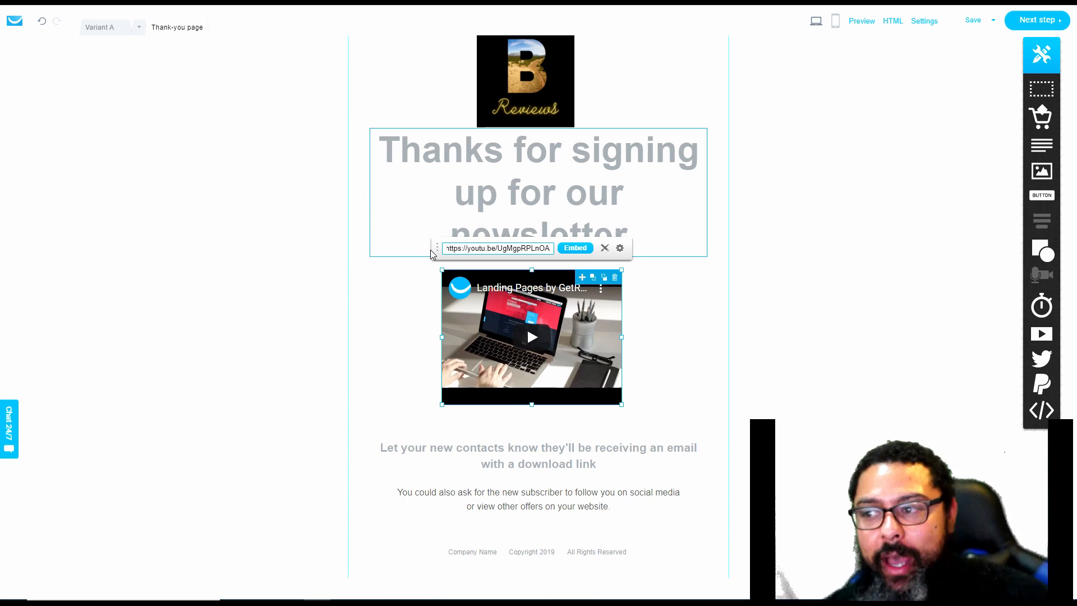
pyautogui.click(576, 252)
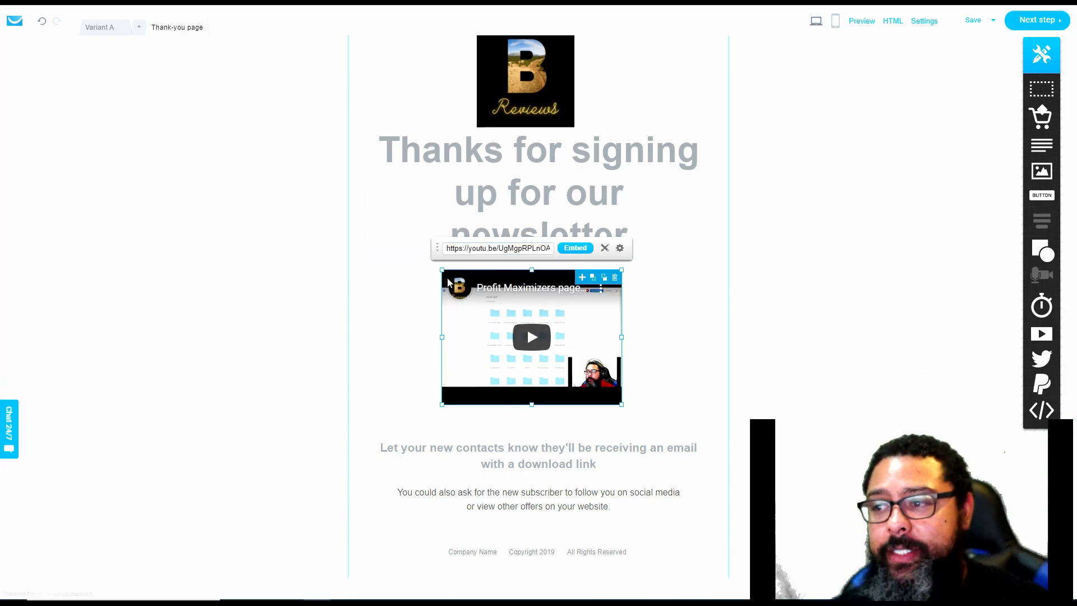
# Enlarge the embedded video to fill the space between the headline and the download-link text
pyautogui.moveTo(443, 270); pyautogui.dragTo(392, 260)
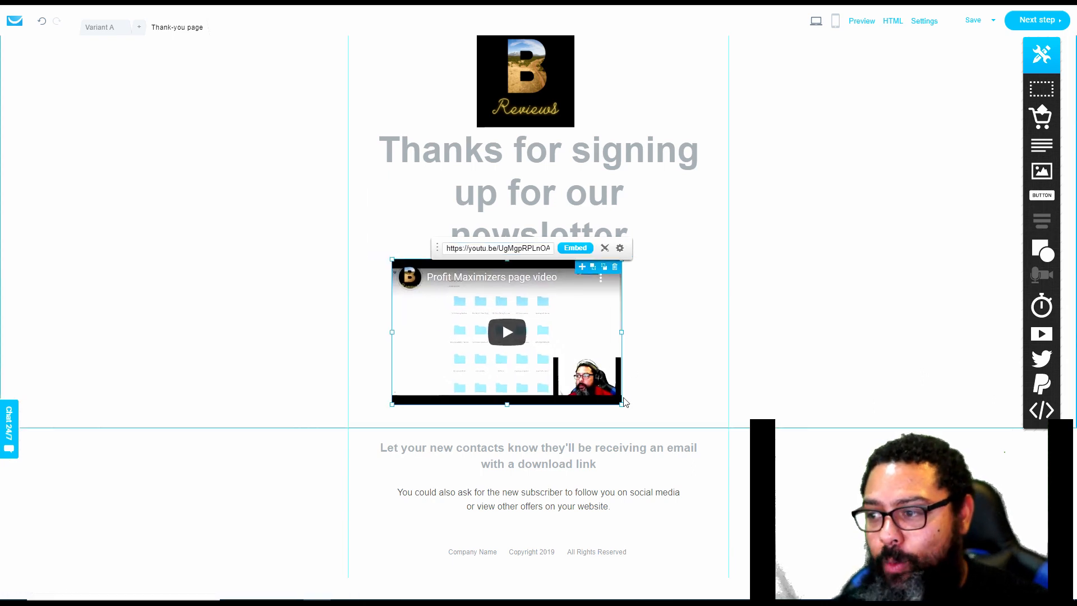
pyautogui.moveTo(621, 404); pyautogui.dragTo(680, 418)
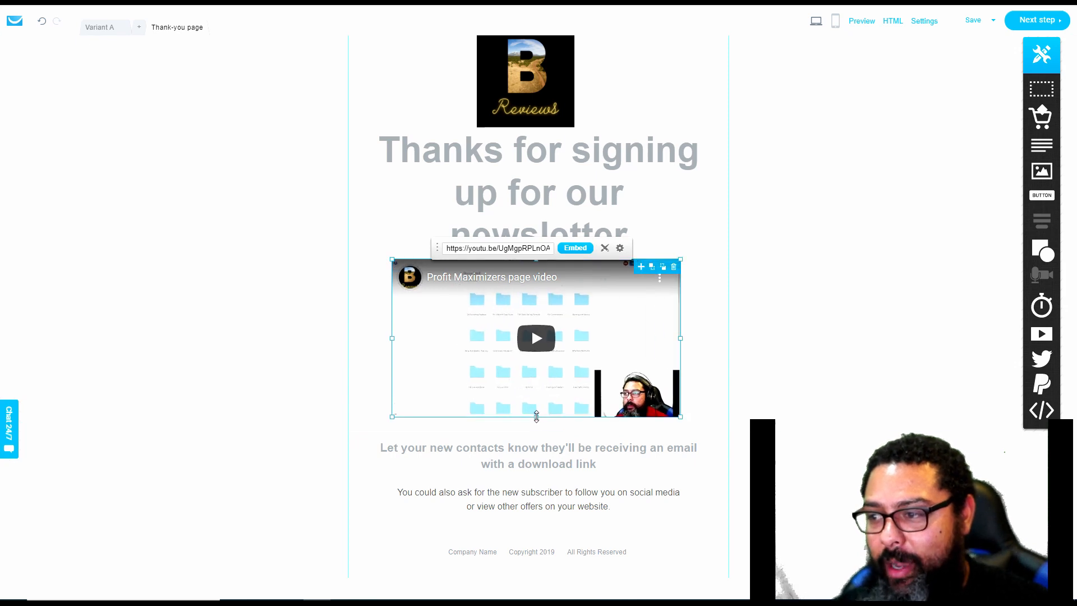
pyautogui.moveTo(536, 418); pyautogui.dragTo(536, 423)
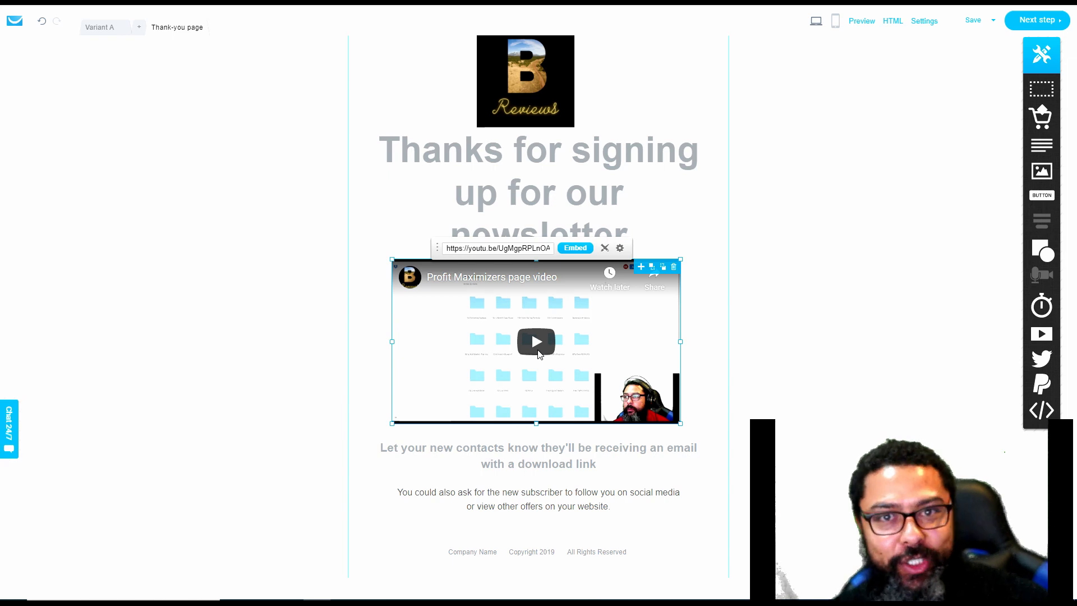
pyautogui.click(651, 463)
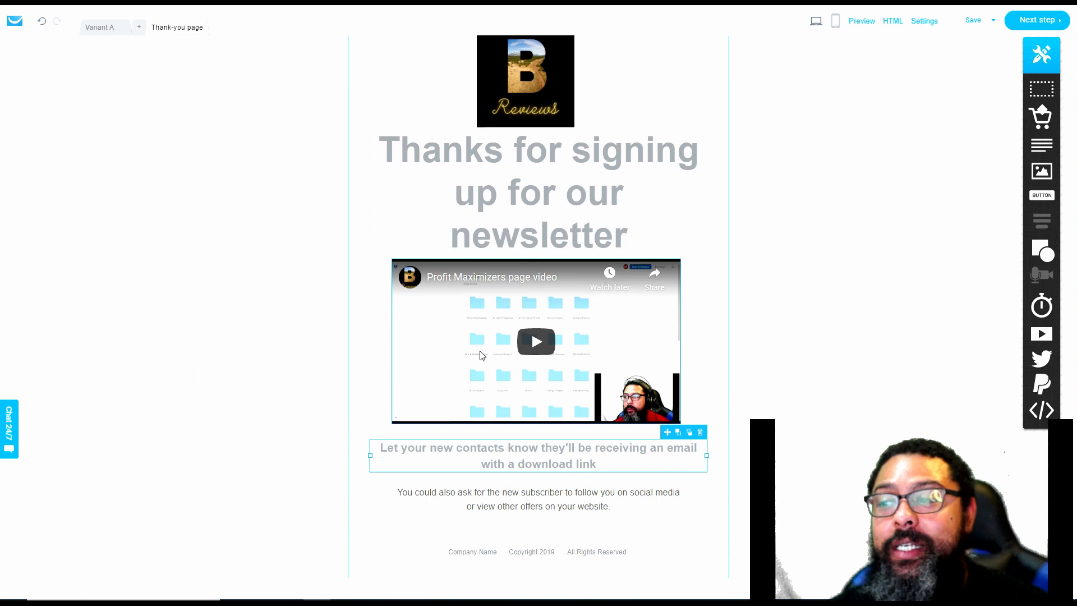
# Open the WarriorPlus website in a new browser tab and go to its member dashboard
pyautogui.hotkey('ctrl', 't')
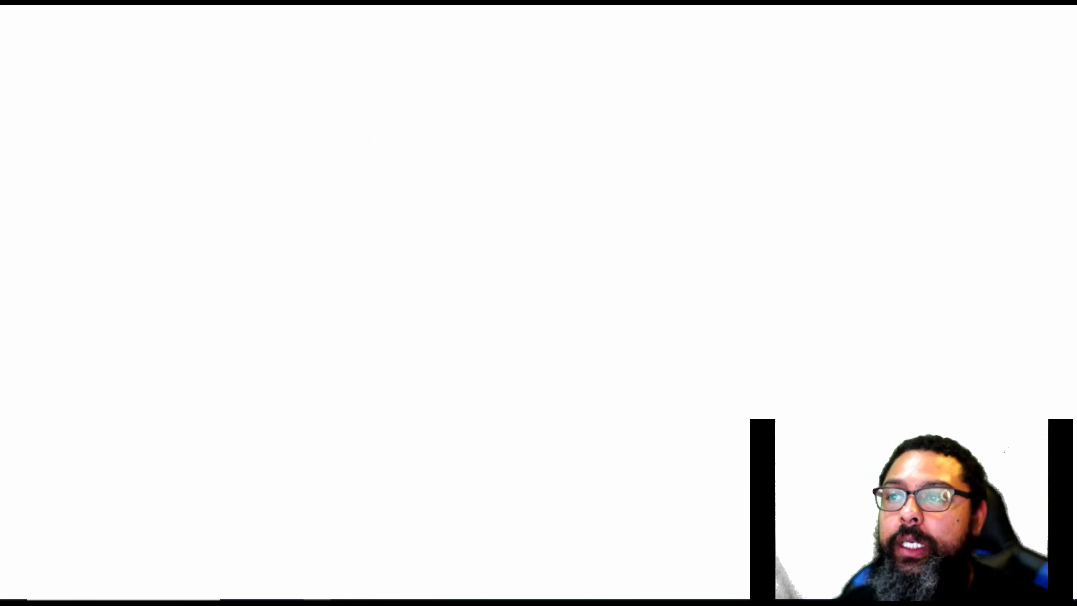
pyautogui.write('warrior')
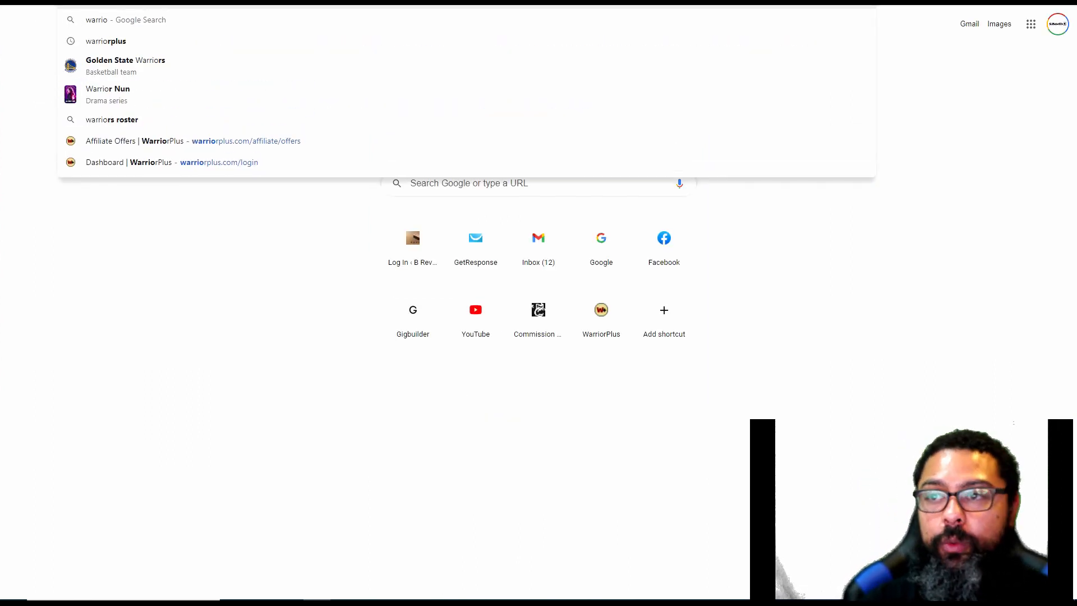
pyautogui.press('Return')
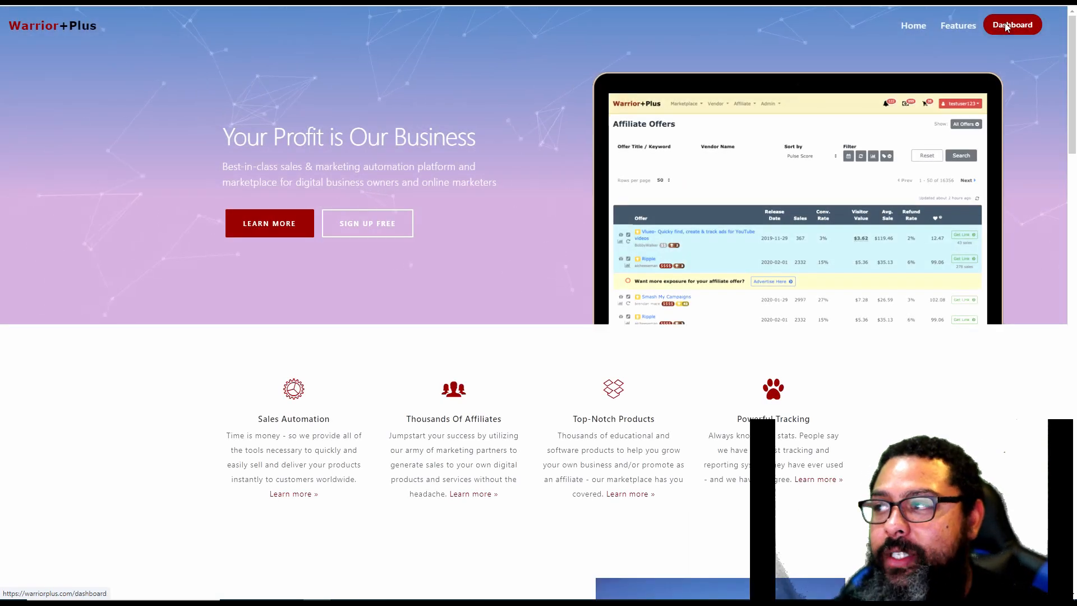
pyautogui.click(1007, 25)
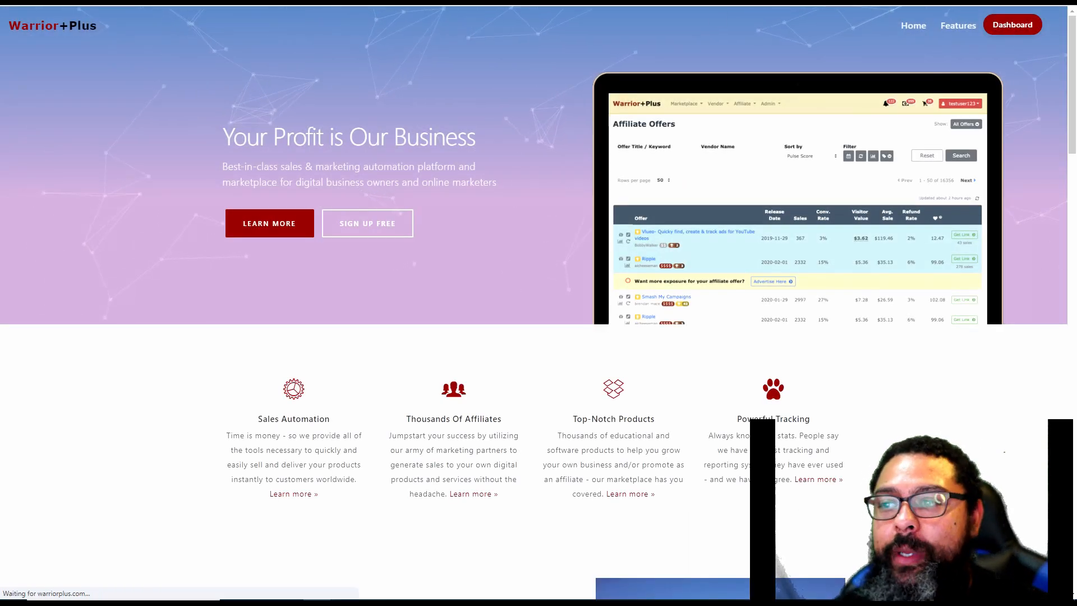
# Open WarriorPlus's affiliate sales dashboard, followed by the list of affiliate offers
pyautogui.click(468, 24)
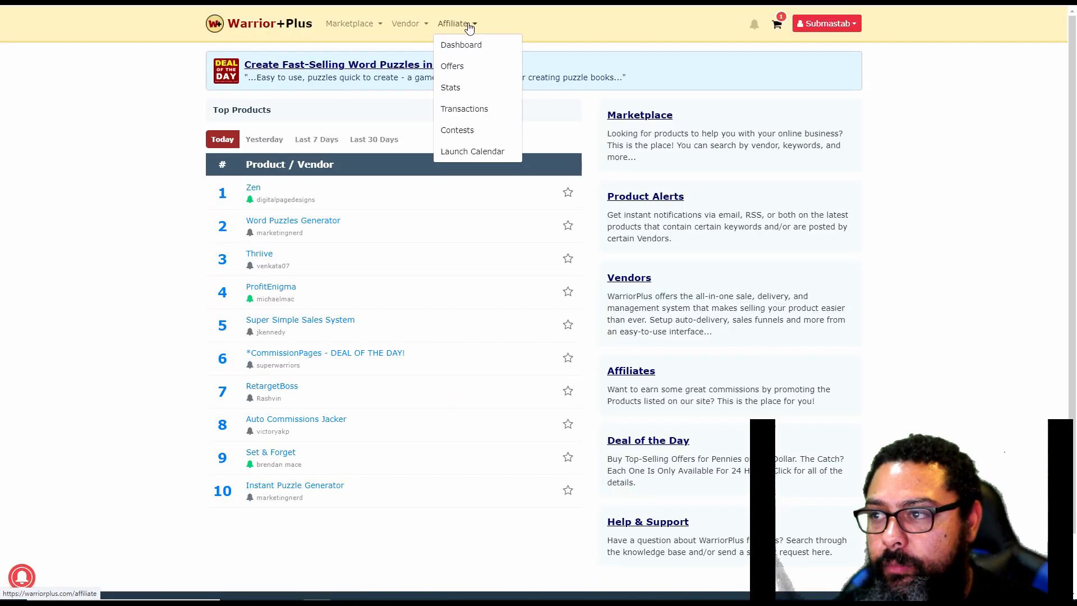
pyautogui.click(474, 51)
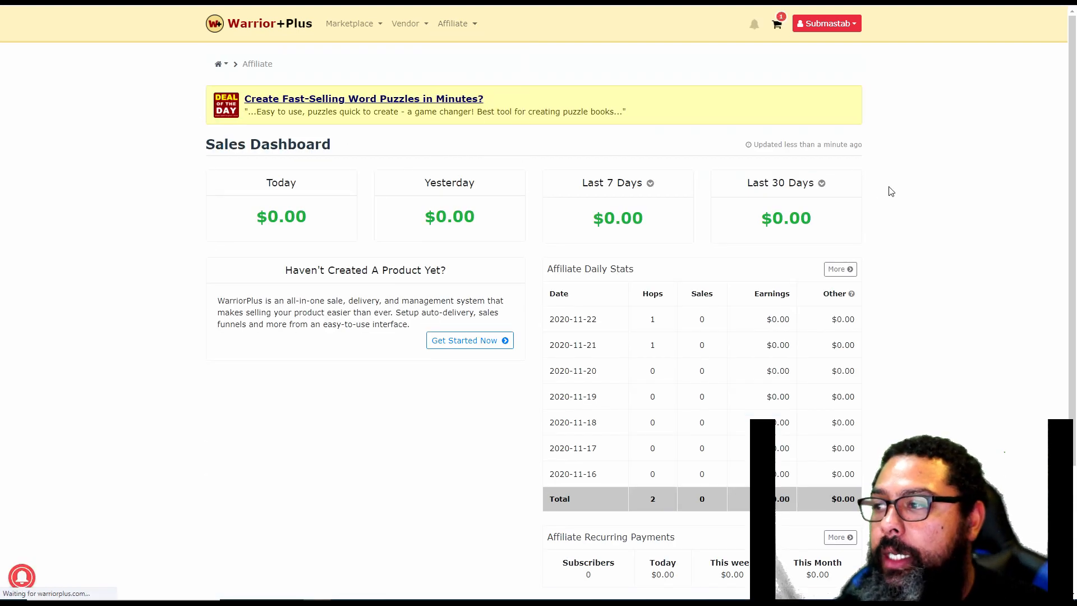
pyautogui.moveTo(467, 26)
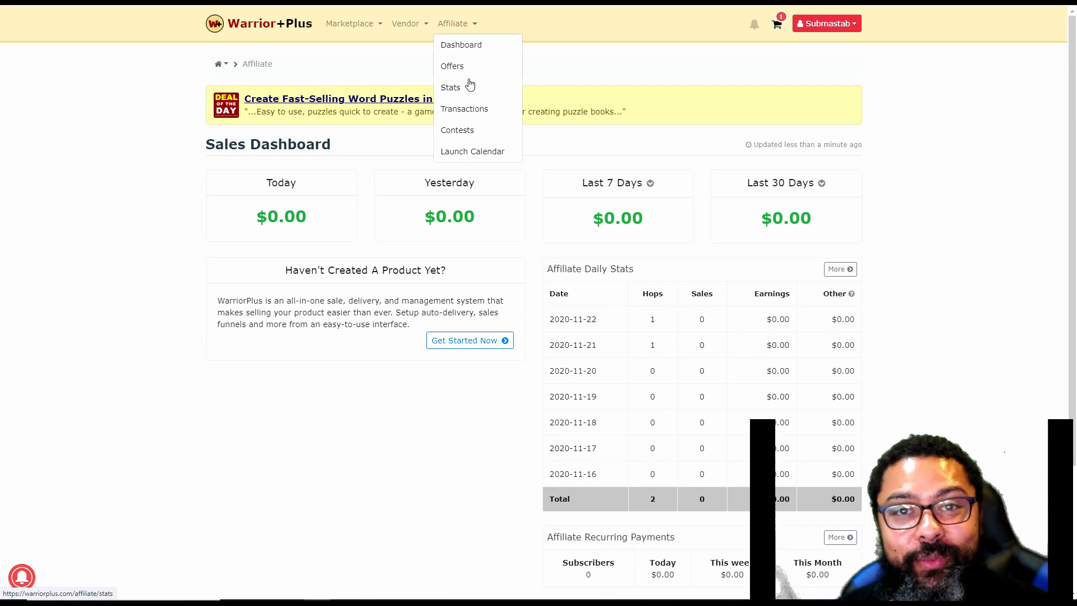
pyautogui.click(470, 69)
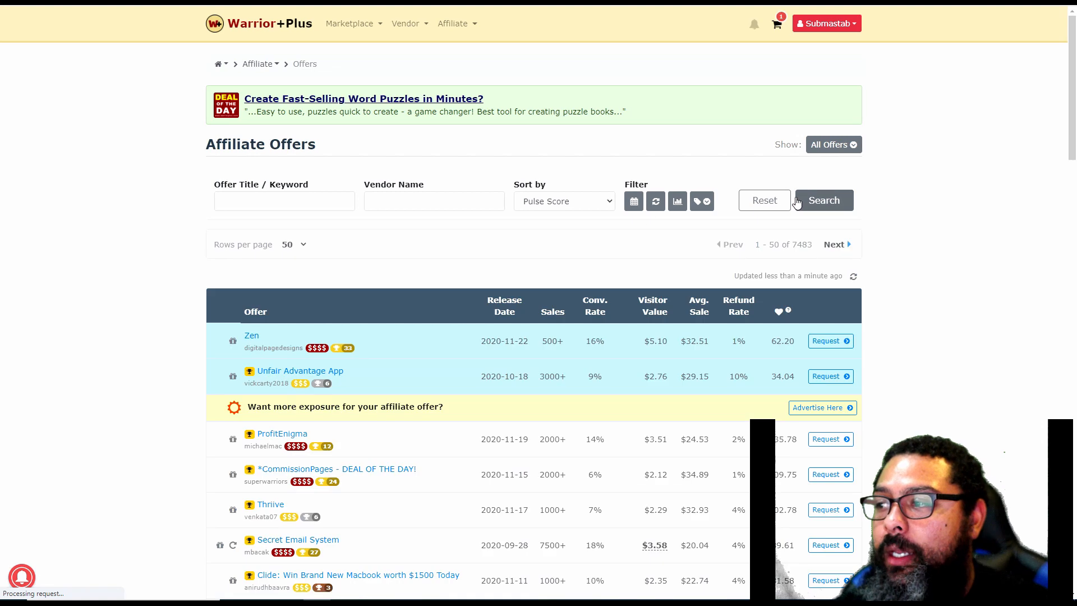
# Filter the affiliate offers to approved ones only and open the affiliate link details for Profit Maximizers
pyautogui.click(856, 147)
pyautogui.click(826, 231)
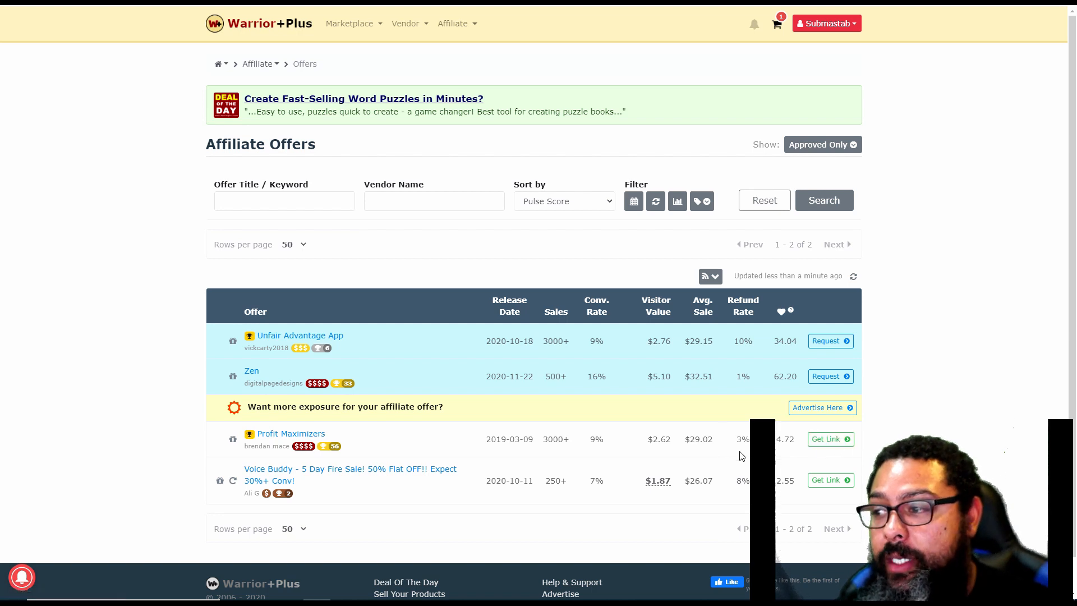
pyautogui.click(832, 441)
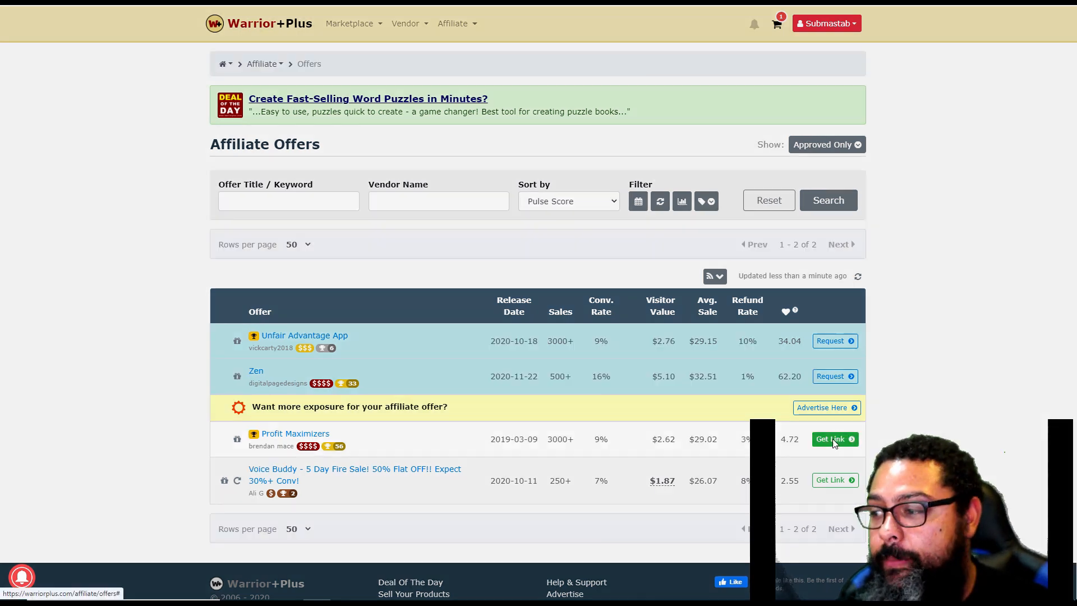
# Copy the Profit Maximizers affiliate link and save the offer's link settings
pyautogui.moveTo(508, 123); pyautogui.dragTo(335, 121)
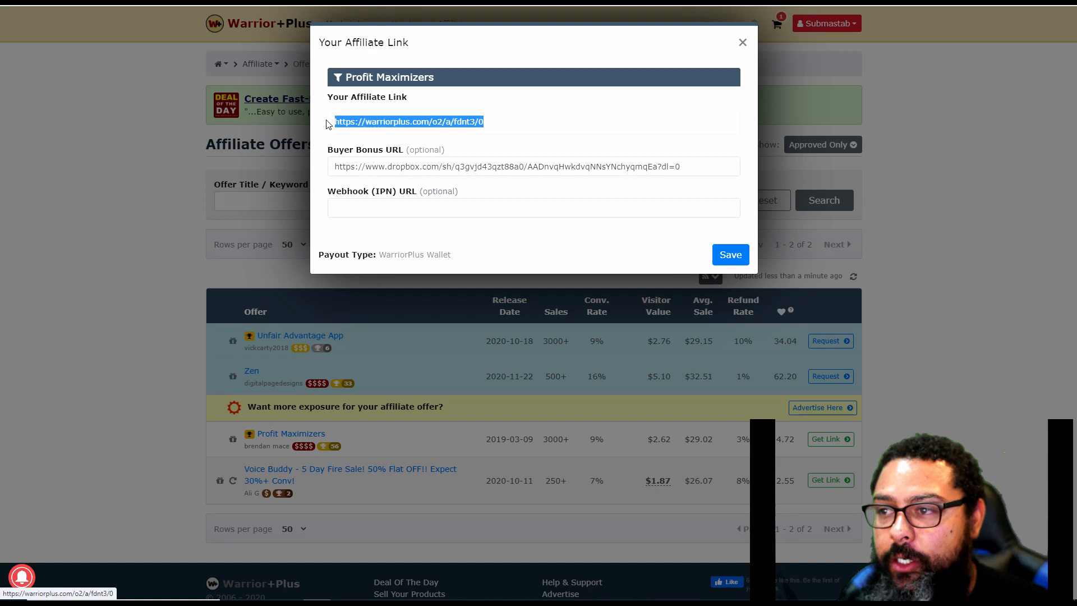
pyautogui.rightClick(376, 128)
pyautogui.click(396, 140)
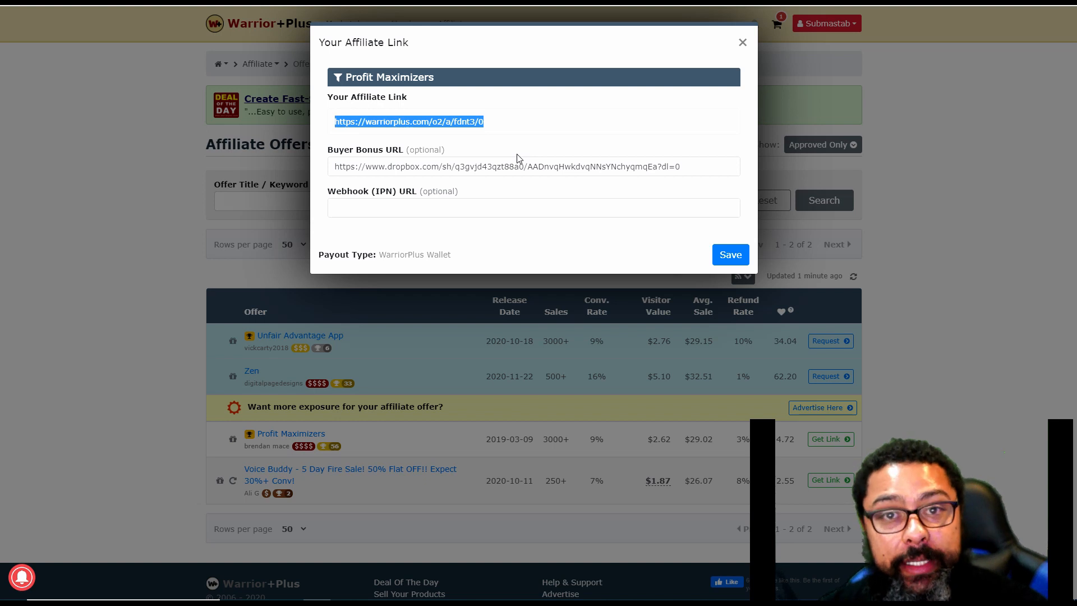
pyautogui.rightClick(400, 123)
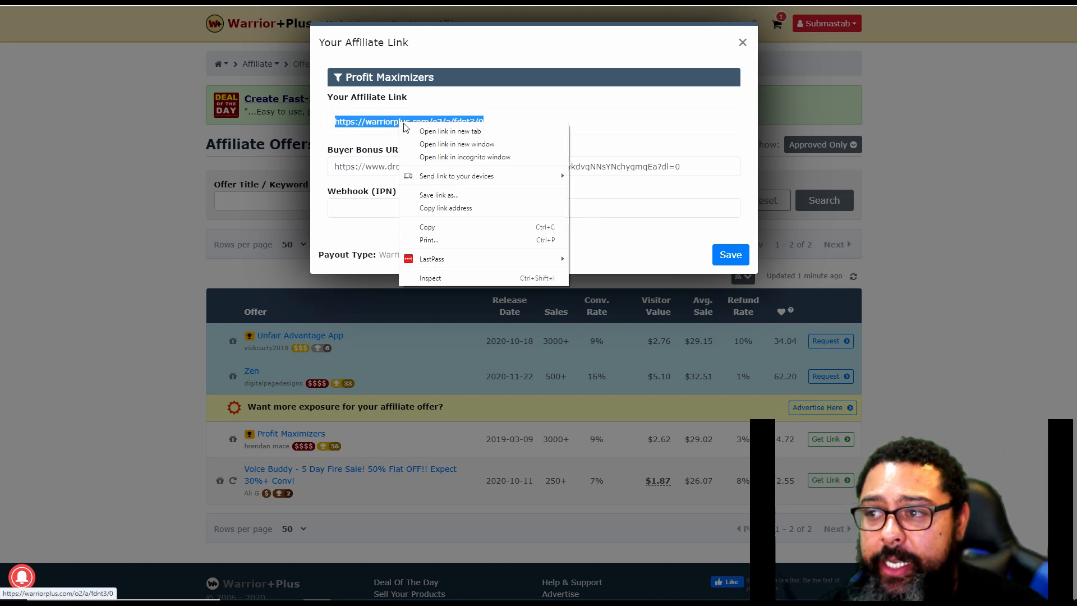
pyautogui.click(435, 228)
pyautogui.click(730, 253)
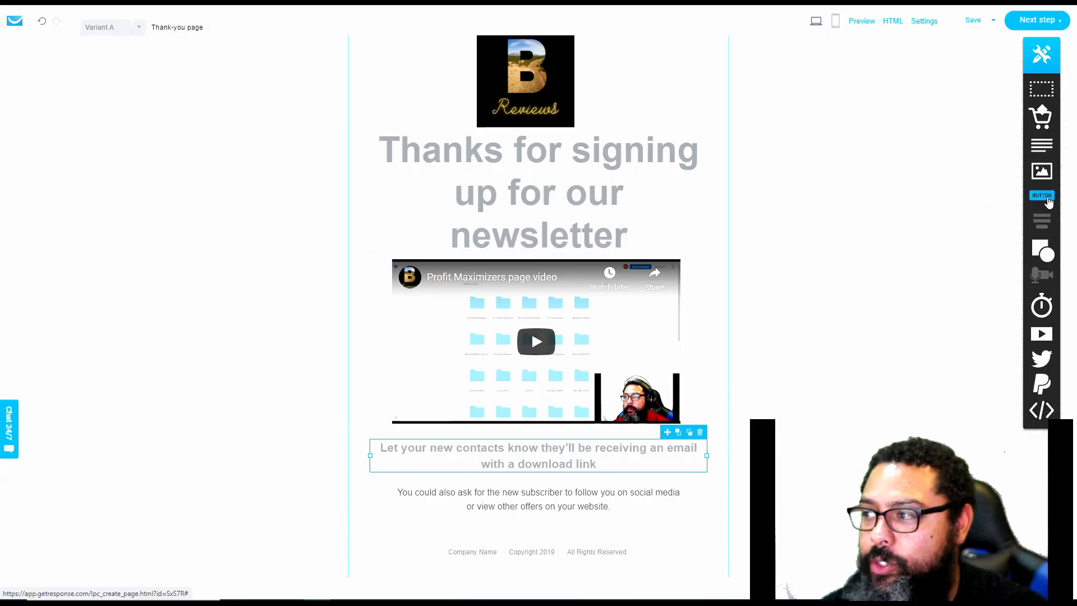
# In the GetResponse thank-you page editor, add a button and a new section below the social media text, and place the button in that section
pyautogui.moveTo(1047, 198); pyautogui.dragTo(917, 283)
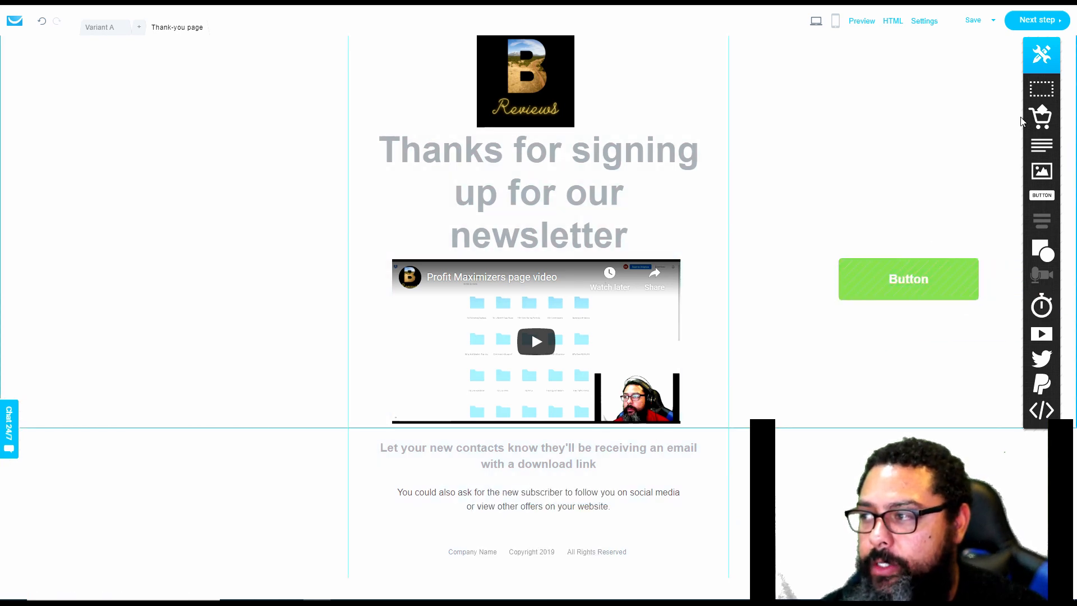
pyautogui.moveTo(1045, 90); pyautogui.dragTo(549, 522)
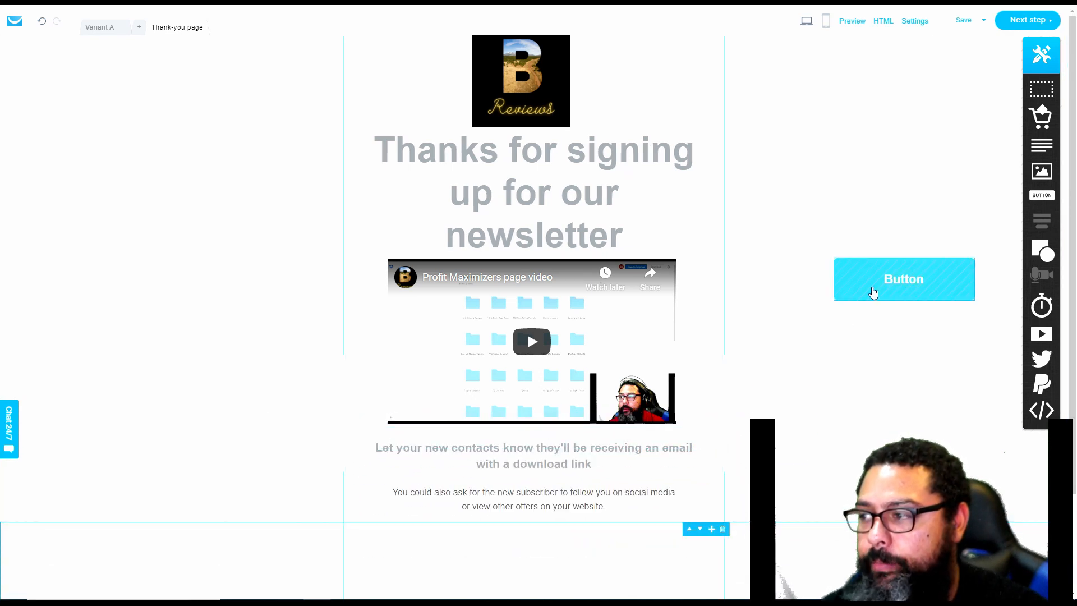
pyautogui.moveTo(873, 291); pyautogui.dragTo(524, 562)
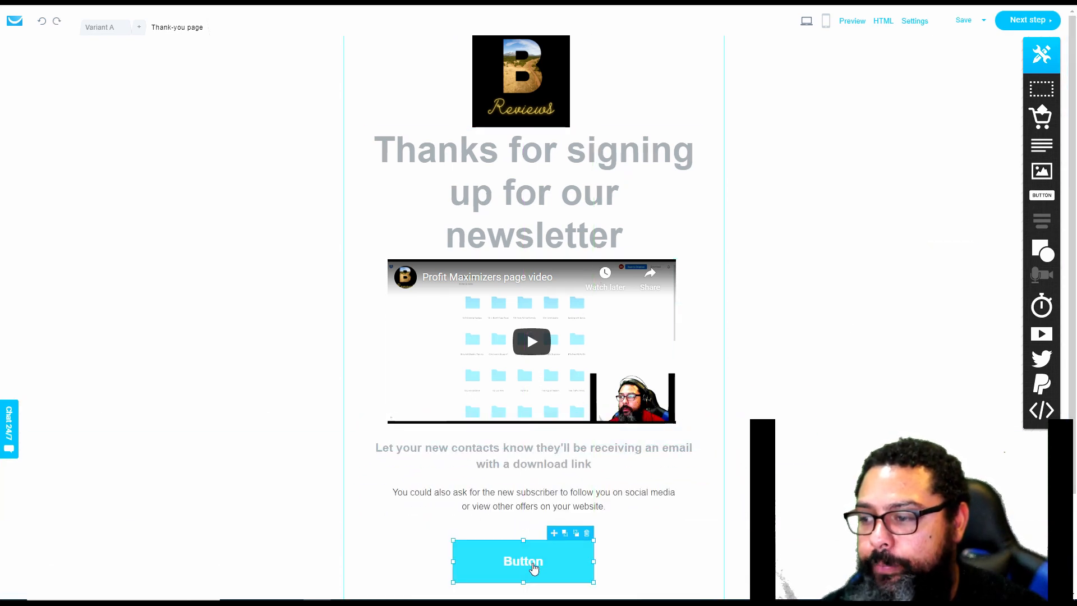
pyautogui.doubleClick(523, 561)
pyautogui.click(566, 519)
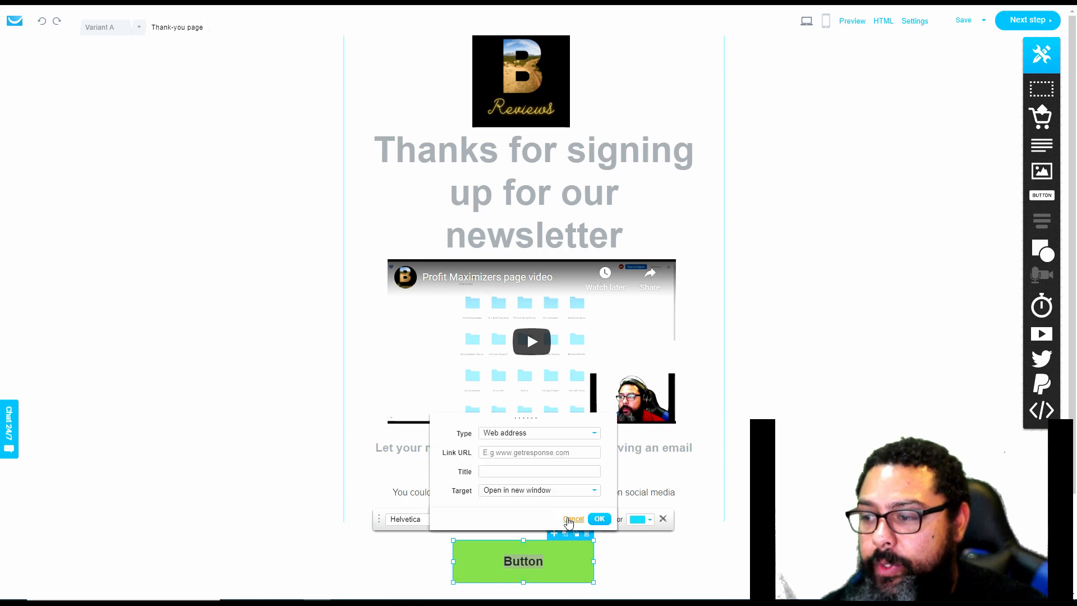
pyautogui.click(554, 454)
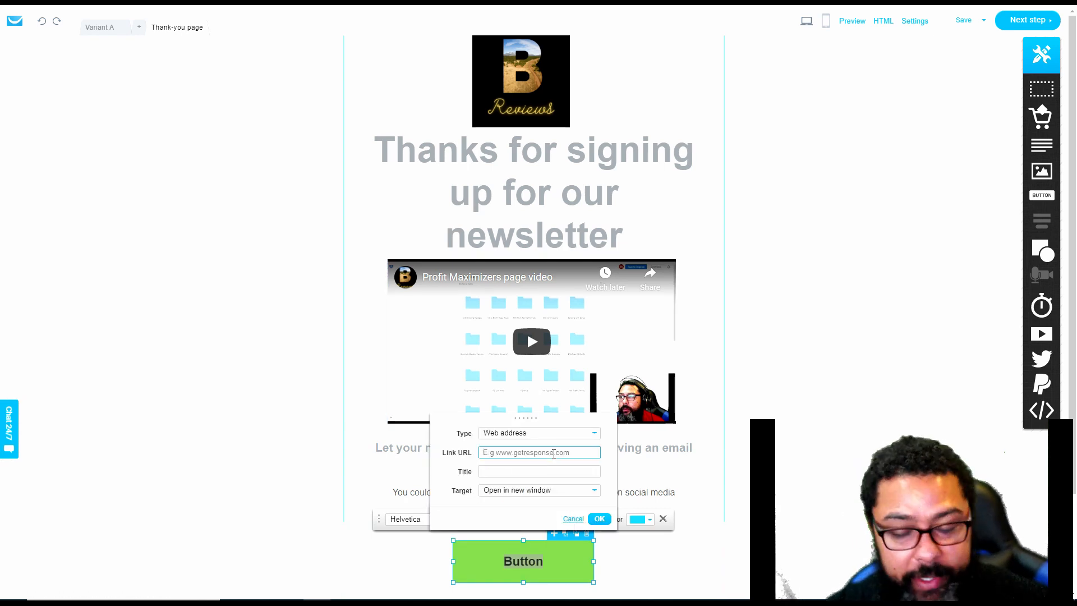
pyautogui.hotkey('ctrl', 'v')
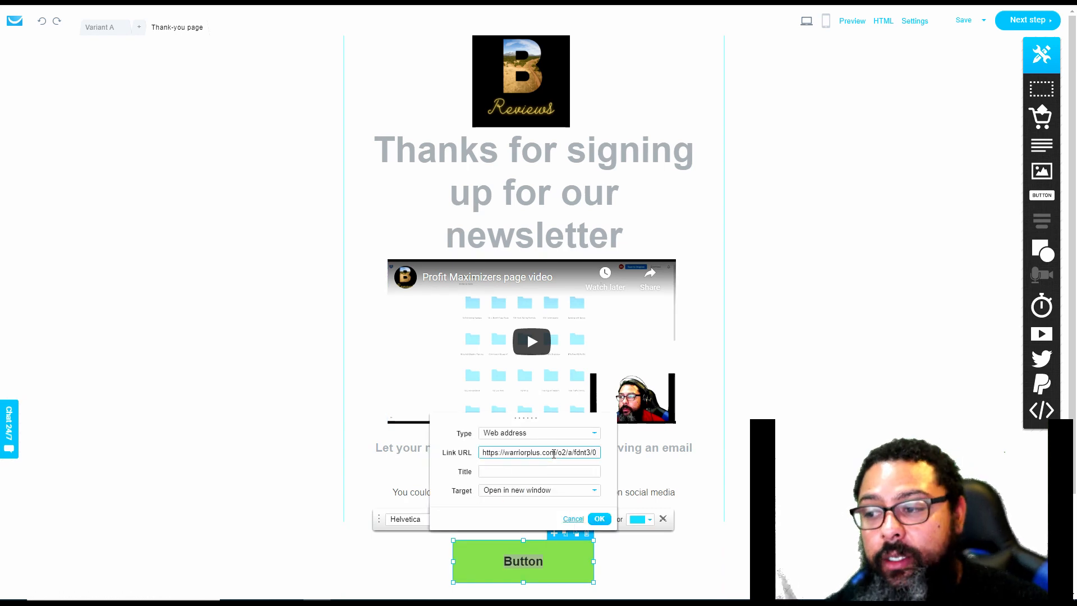
pyautogui.click(599, 520)
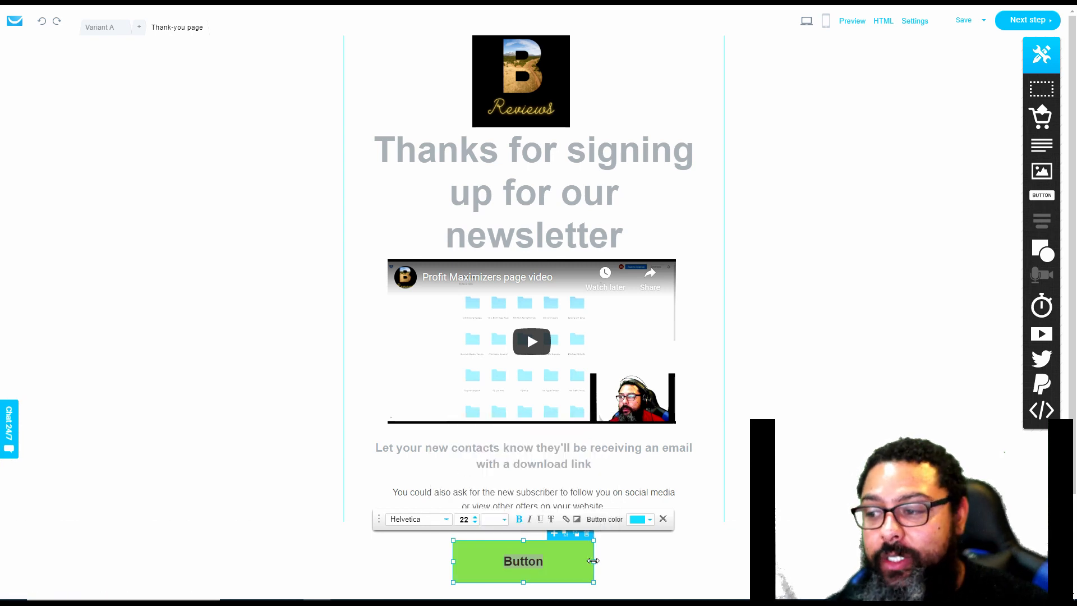
# Widen the button on both sides and label it "Get Profit Maximizers for $17 now"
pyautogui.moveTo(593, 561); pyautogui.dragTo(668, 562)
pyautogui.moveTo(453, 562); pyautogui.dragTo(399, 561)
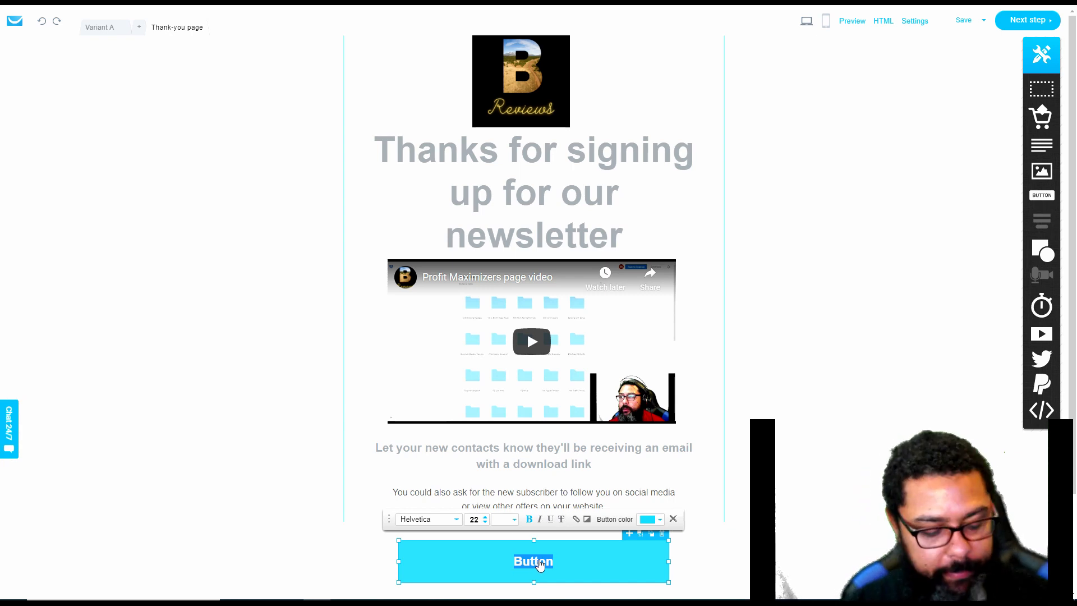
pyautogui.write('Get Profit')
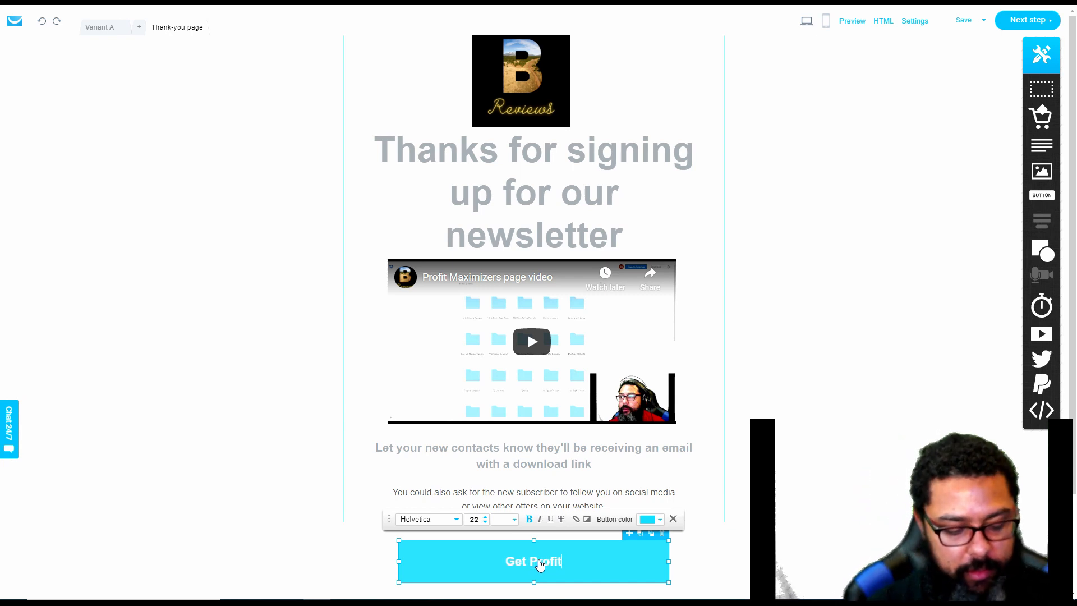
pyautogui.write(' Maximizers fo')
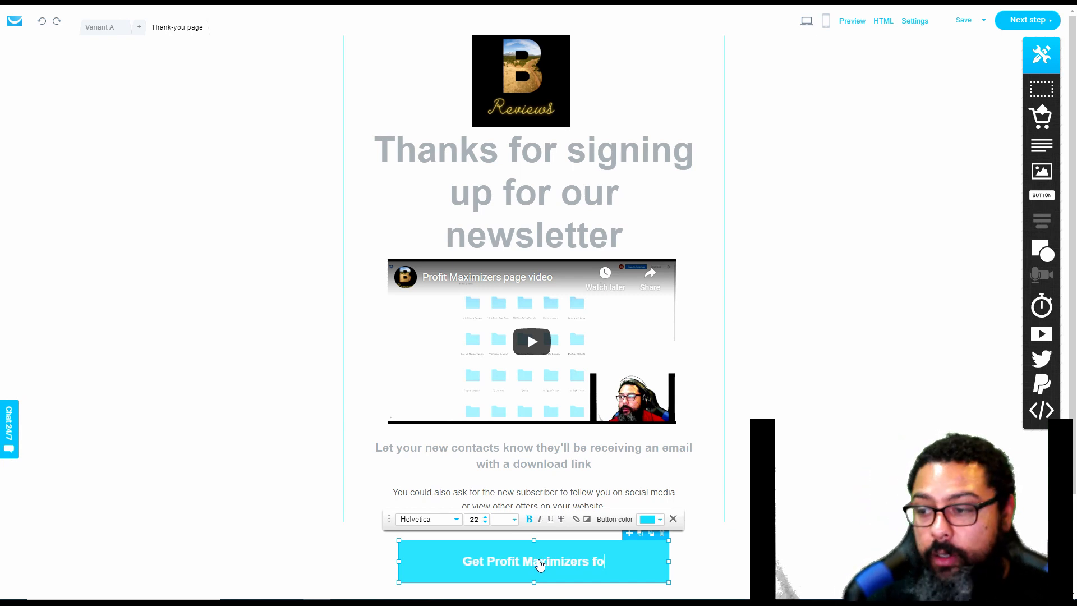
pyautogui.write('r $17 now')
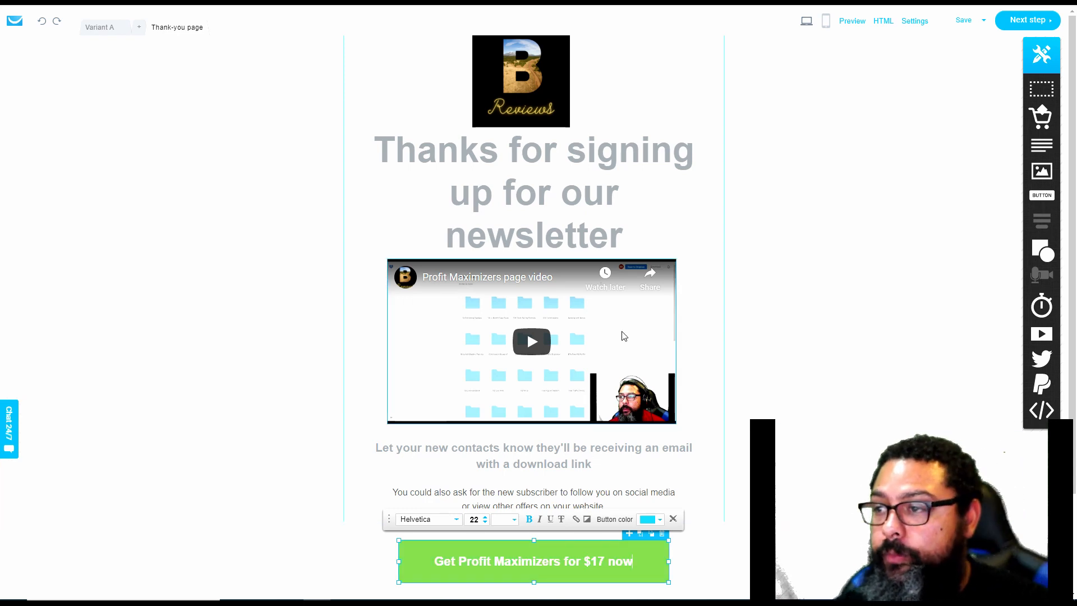
# Reduce the font size of the whole thank-you headline to 46
pyautogui.click(612, 239)
pyautogui.doubleClick(612, 239)
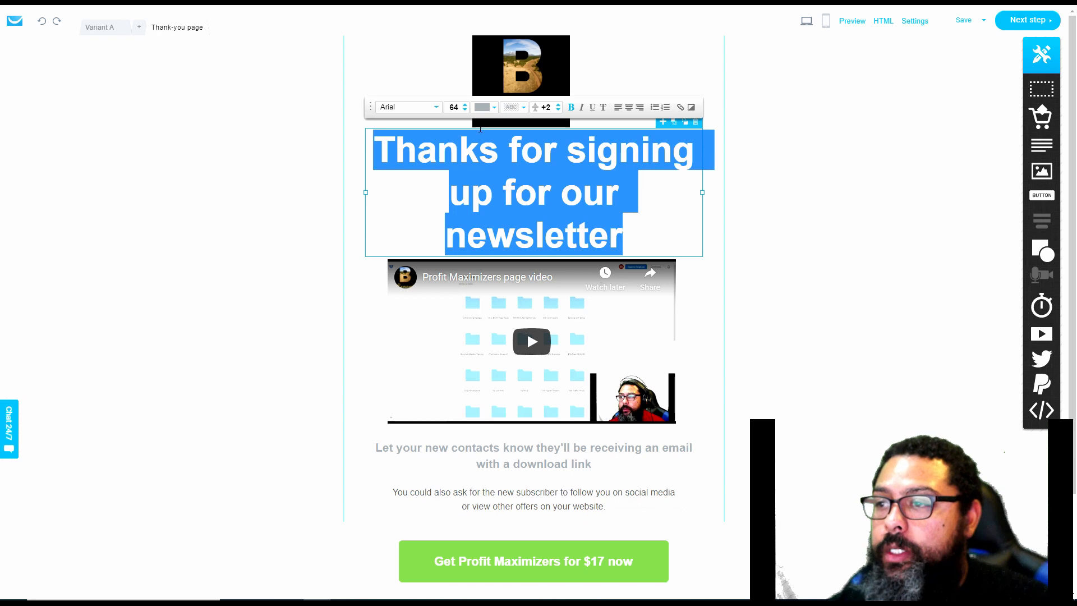
pyautogui.click(464, 111)
pyautogui.click(465, 110)
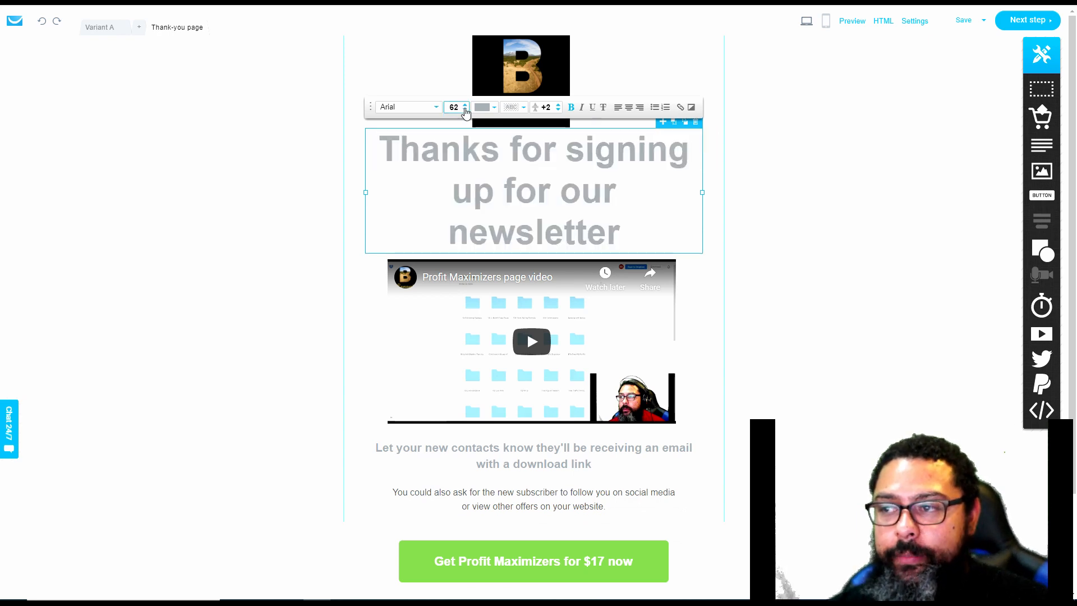
pyautogui.click(465, 111)
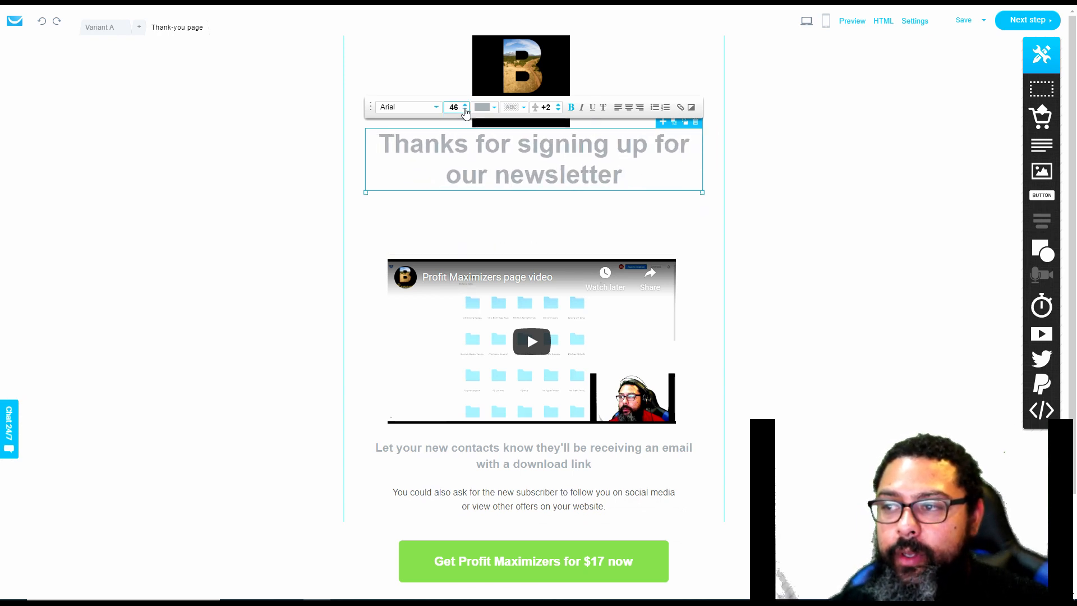
# Append ". I do have a great offer that I want to let you know about. It will cost you less than $20" to the headline
pyautogui.click(639, 181)
pyautogui.write('.')
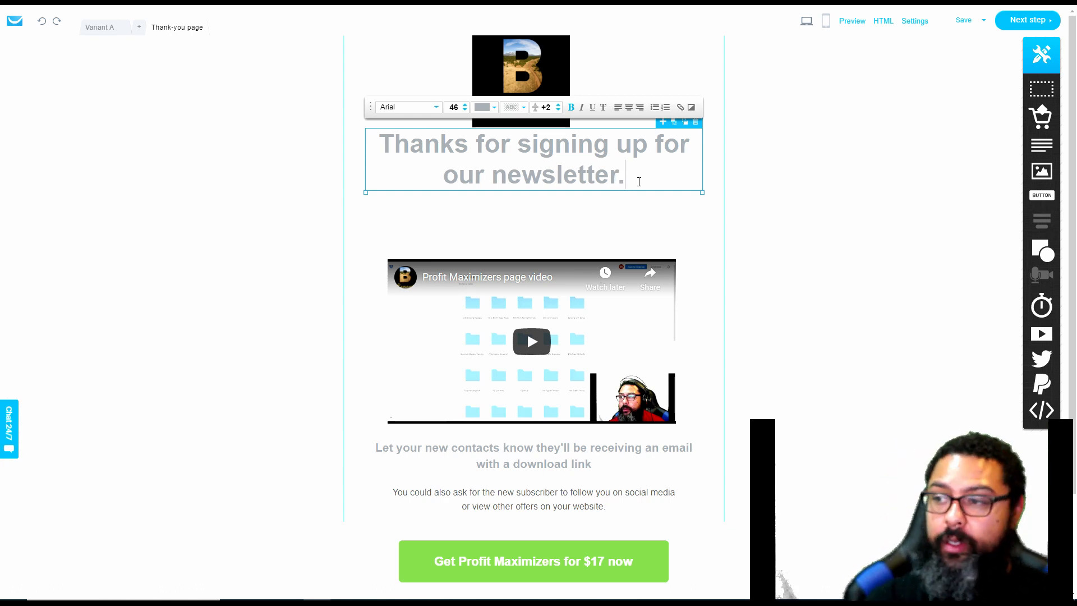
pyautogui.write(' I do have a grea')
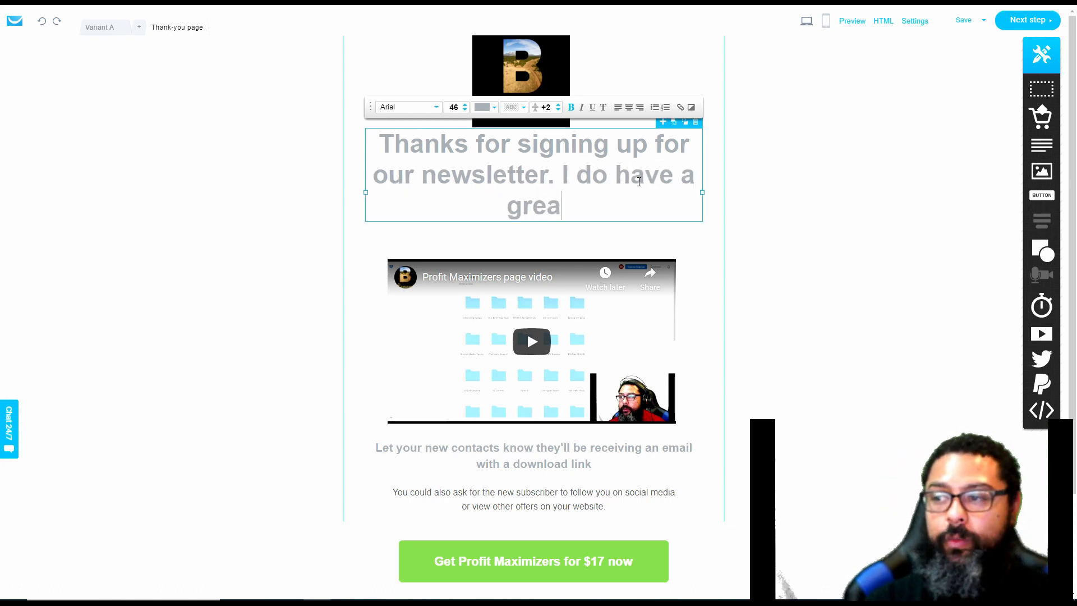
pyautogui.write('t offer that I wa')
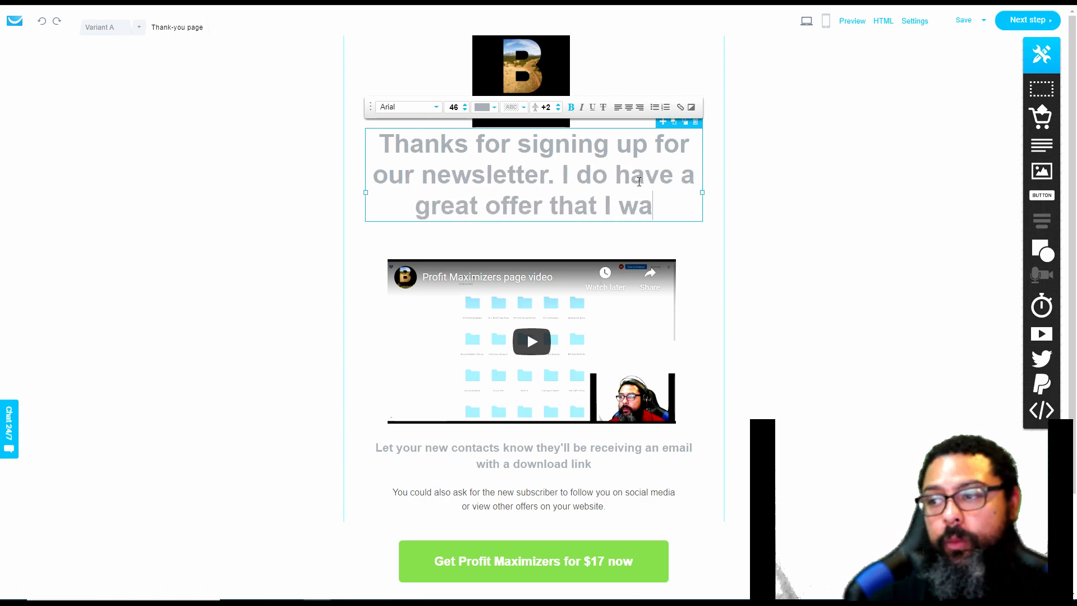
pyautogui.write('nt to let you know about. ')
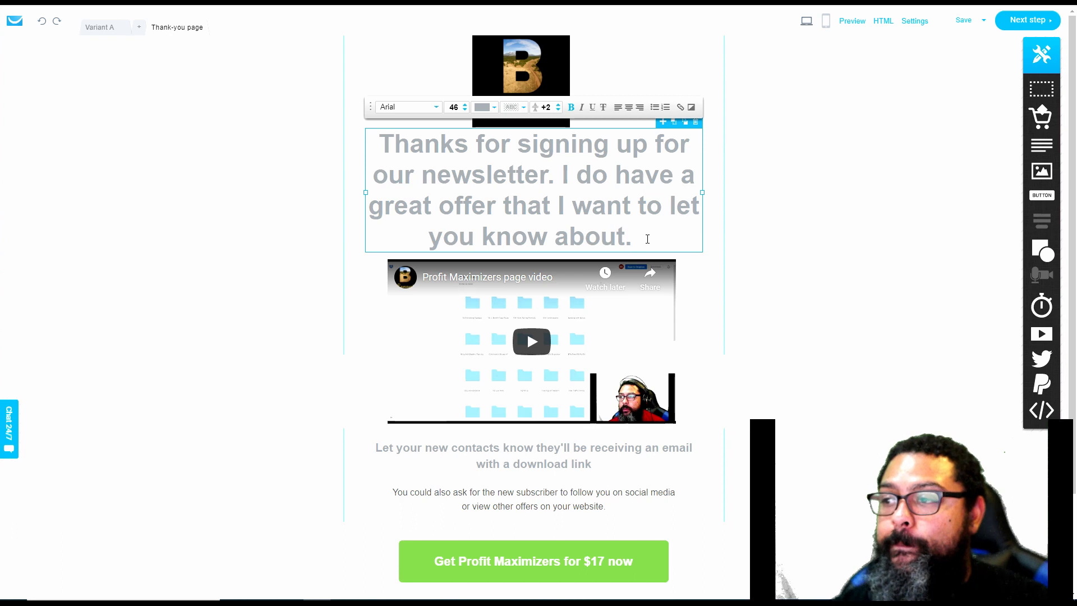
pyautogui.write('It will cost ')
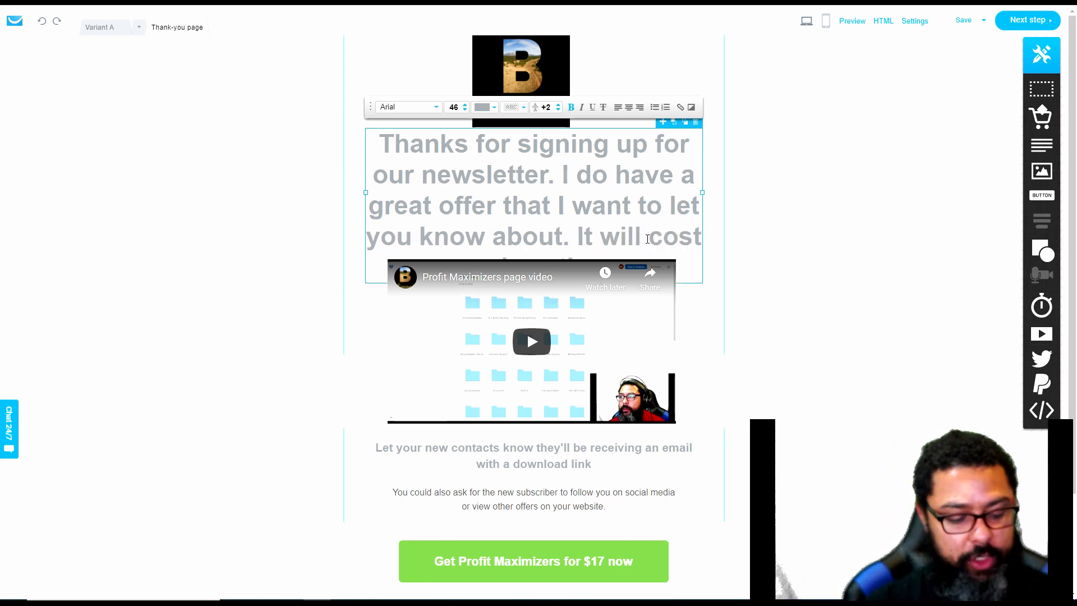
pyautogui.write('29')
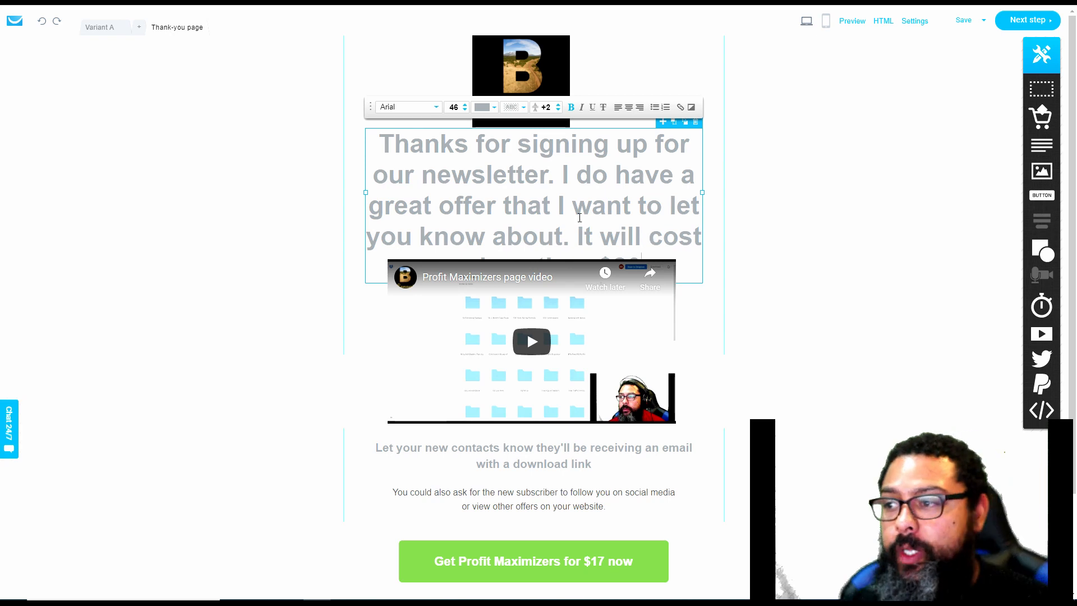
# Set the font size of the full headline text to 36 so it clears the video
pyautogui.moveTo(381, 144); pyautogui.dragTo(701, 258)
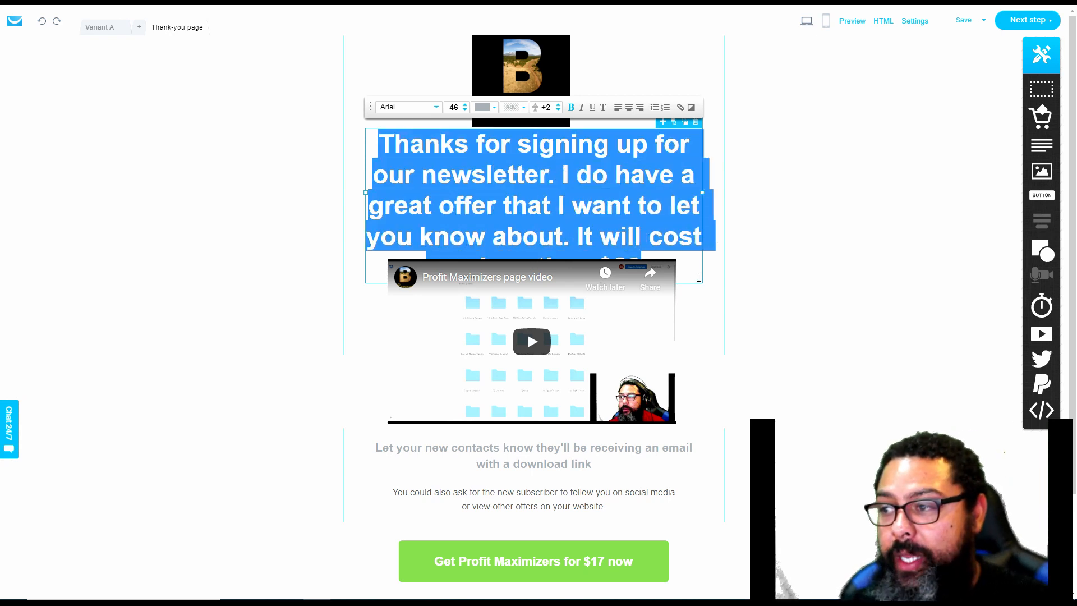
pyautogui.click(465, 111)
pyautogui.click(465, 111)
pyautogui.click(465, 111)
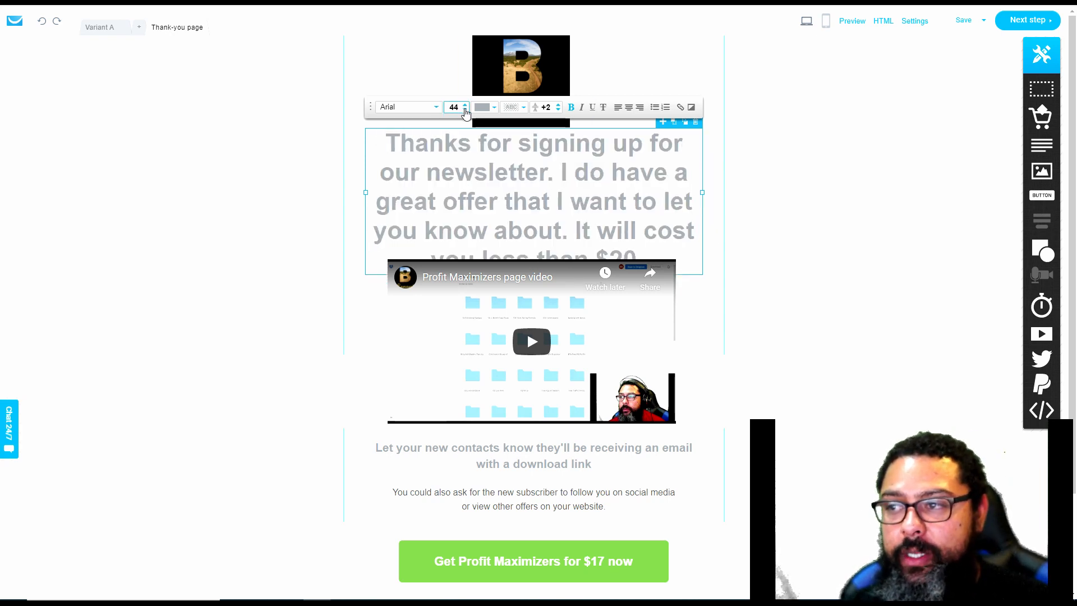
pyautogui.click(465, 111)
pyautogui.click(465, 111)
pyautogui.click(465, 110)
pyautogui.click(466, 110)
pyautogui.click(466, 110)
pyautogui.click(465, 111)
pyautogui.click(465, 111)
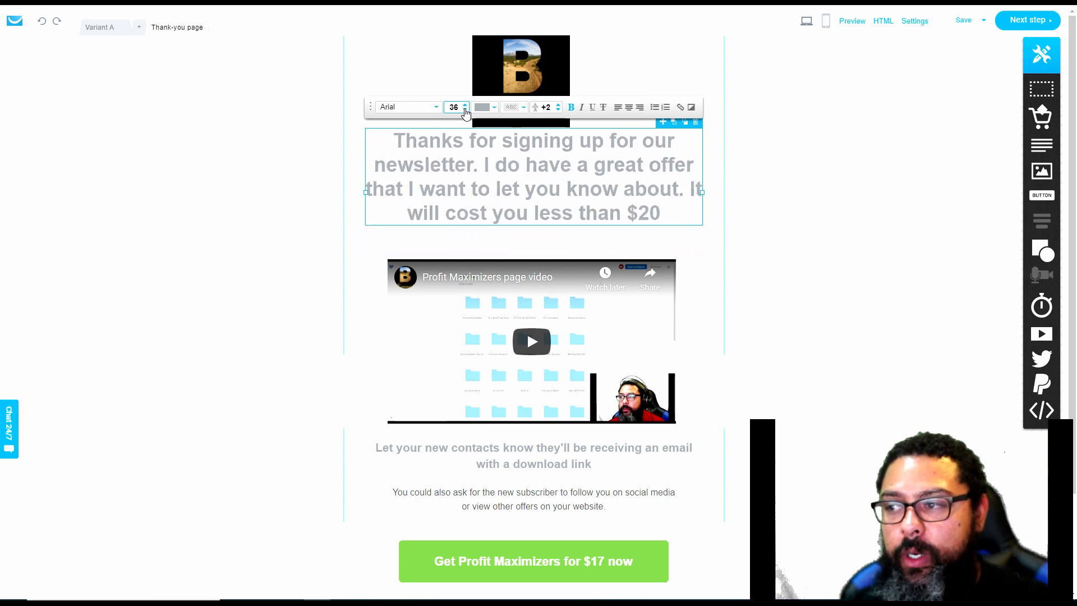
# Color the words "less than $20" in the headline red (#F32200)
pyautogui.moveTo(674, 209); pyautogui.dragTo(534, 211)
pyautogui.click(482, 106)
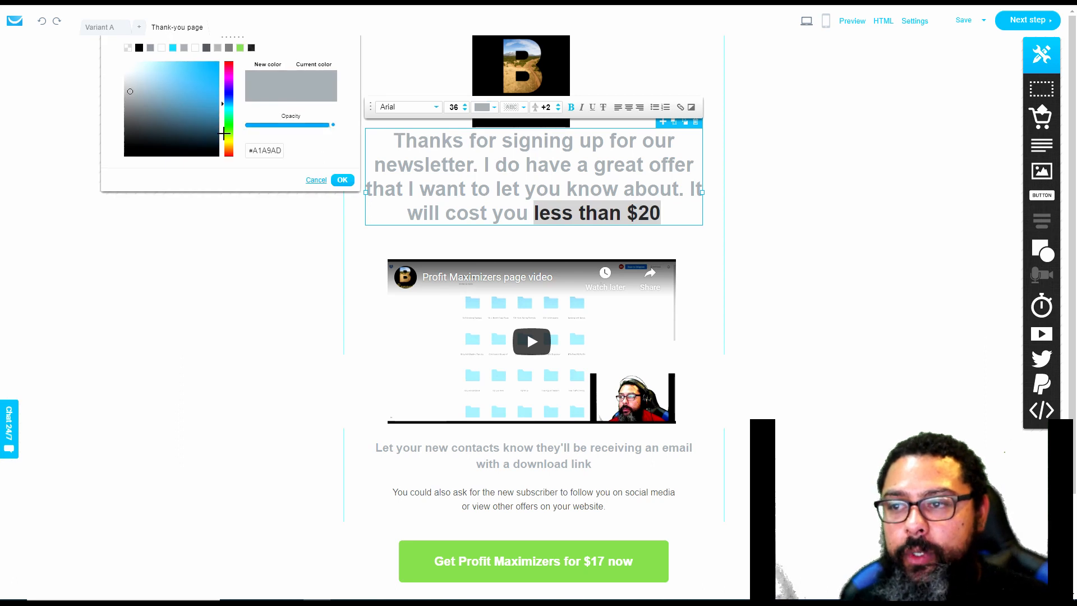
pyautogui.click(227, 156)
pyautogui.click(217, 63)
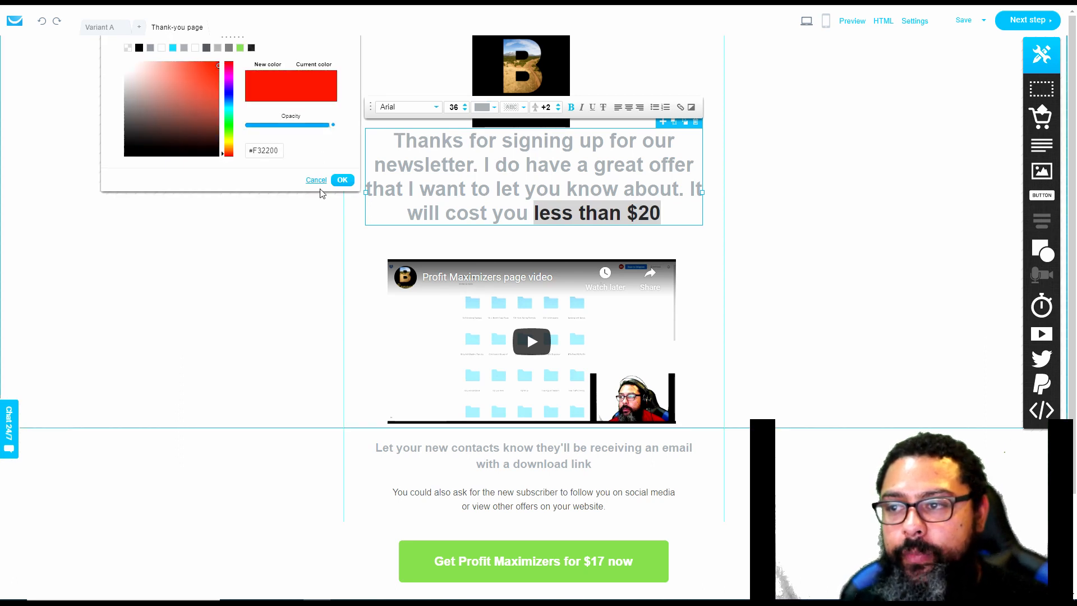
pyautogui.click(343, 179)
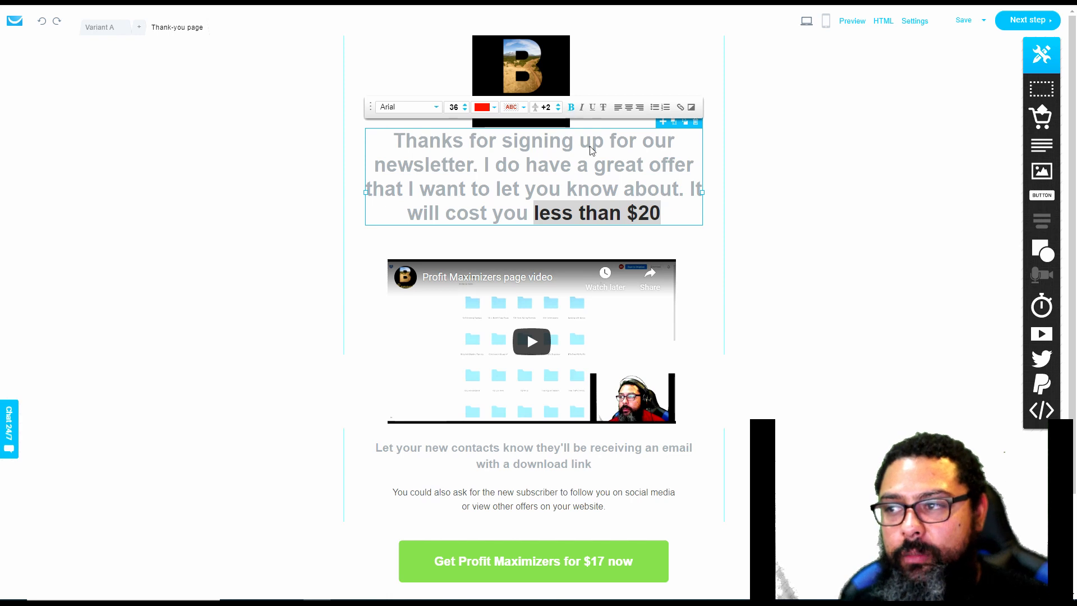
# Underline the words "less than $20" in the headline and deselect the text block
pyautogui.click(681, 214)
pyautogui.moveTo(680, 215); pyautogui.dragTo(533, 214)
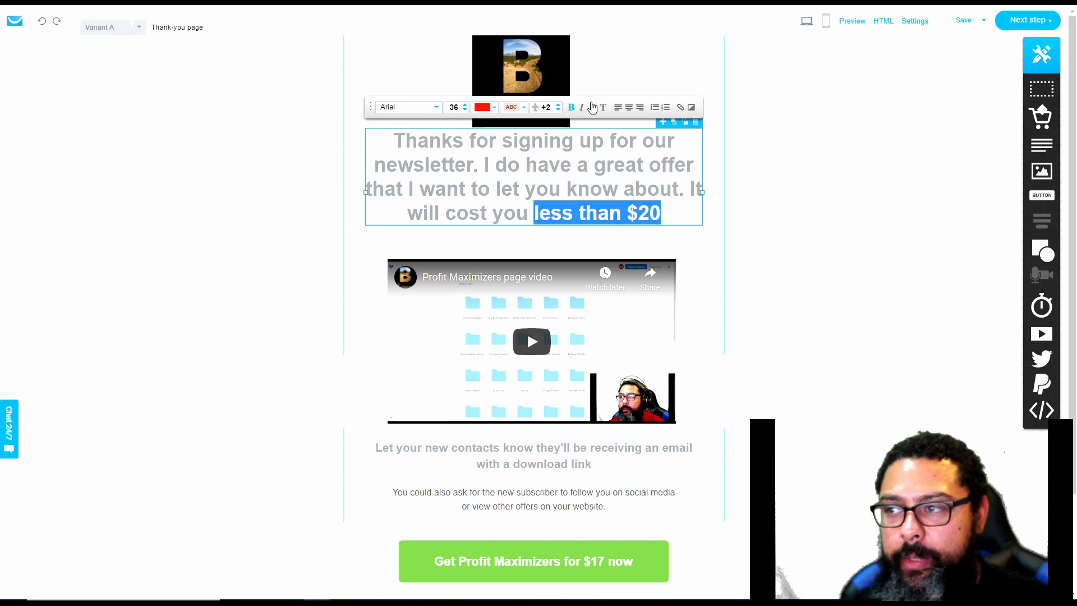
pyautogui.click(590, 111)
pyautogui.click(695, 221)
pyautogui.click(797, 271)
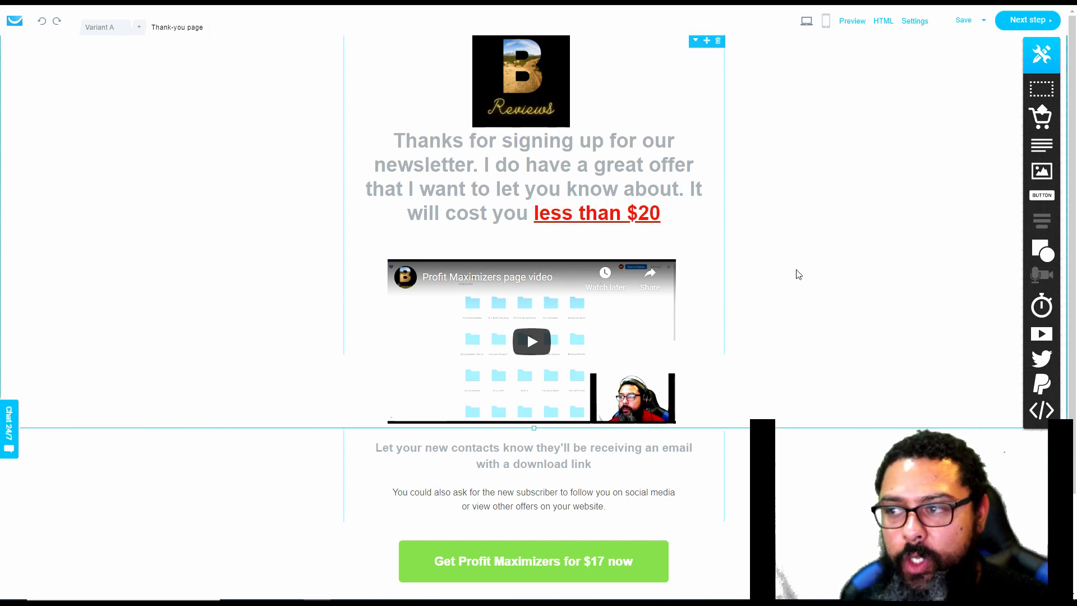
# Center the Profit Maximizers video beneath the headline and enable autoplay for it
pyautogui.scroll(-1, 712, 212)
pyautogui.click(572, 258)
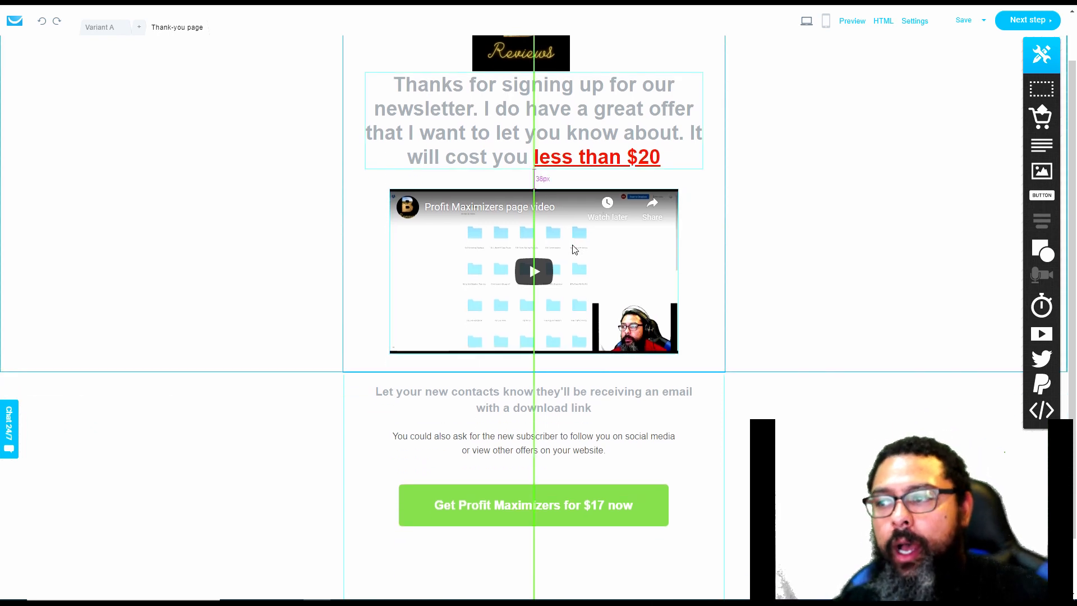
pyautogui.click(576, 253)
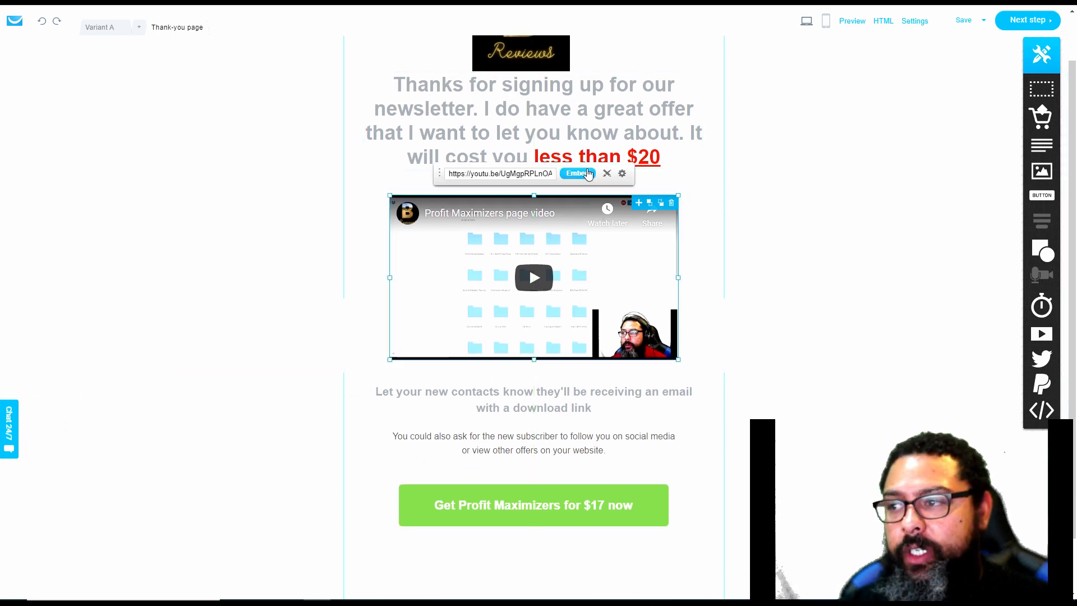
pyautogui.click(623, 176)
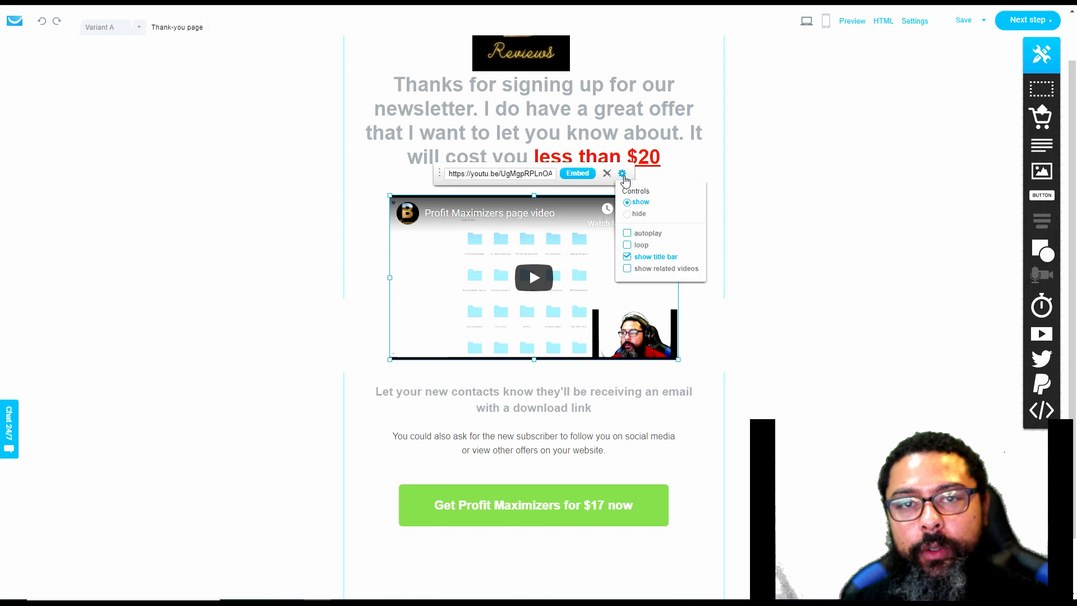
pyautogui.click(634, 234)
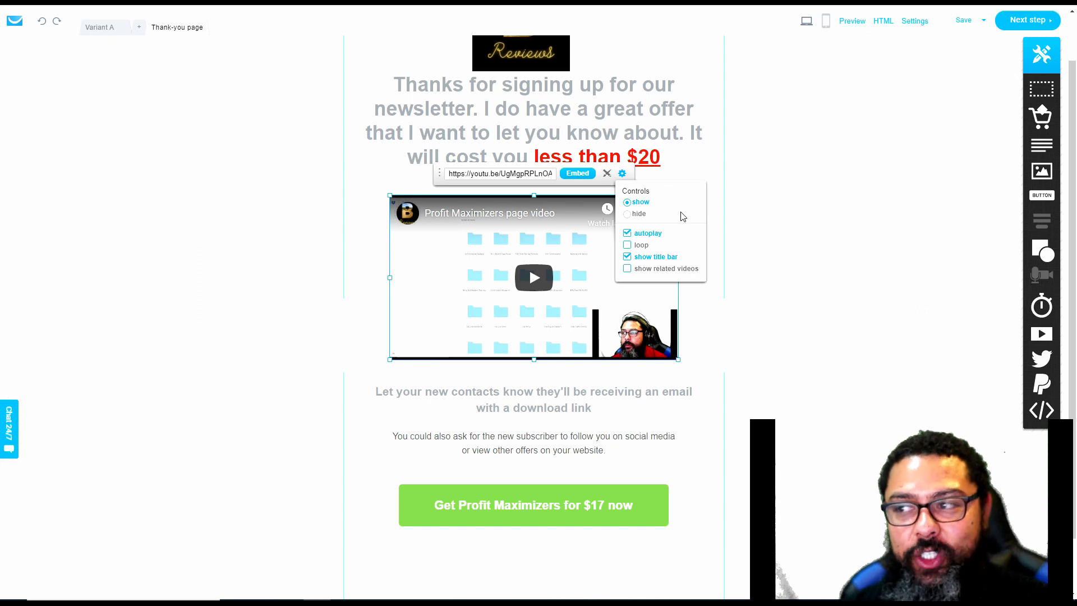
pyautogui.click(748, 209)
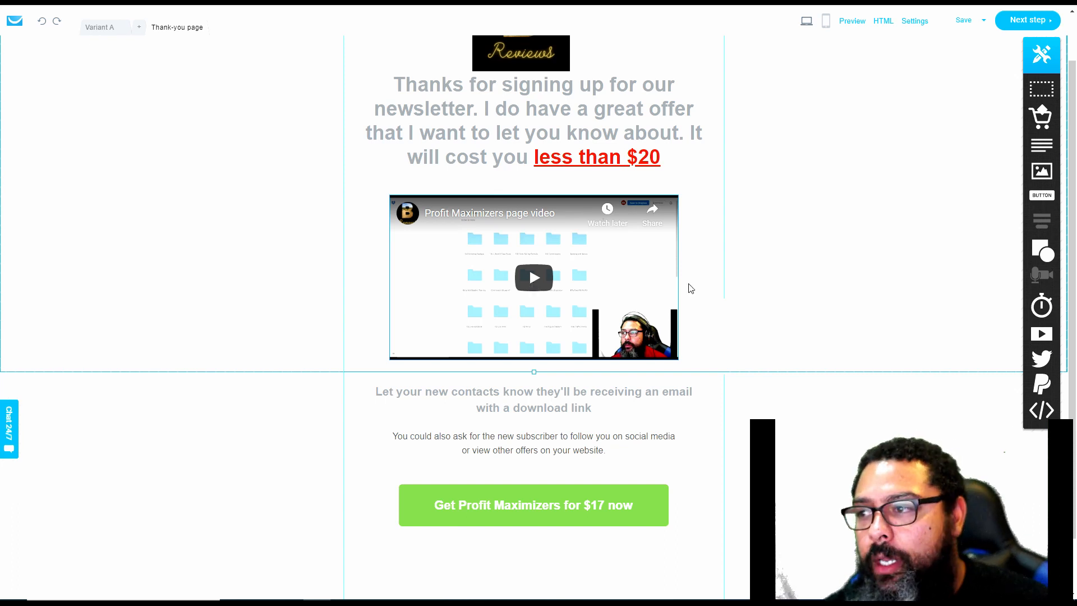
# Check the thank-you page in the mobile layout, then return to the desktop layout
pyautogui.click(504, 405)
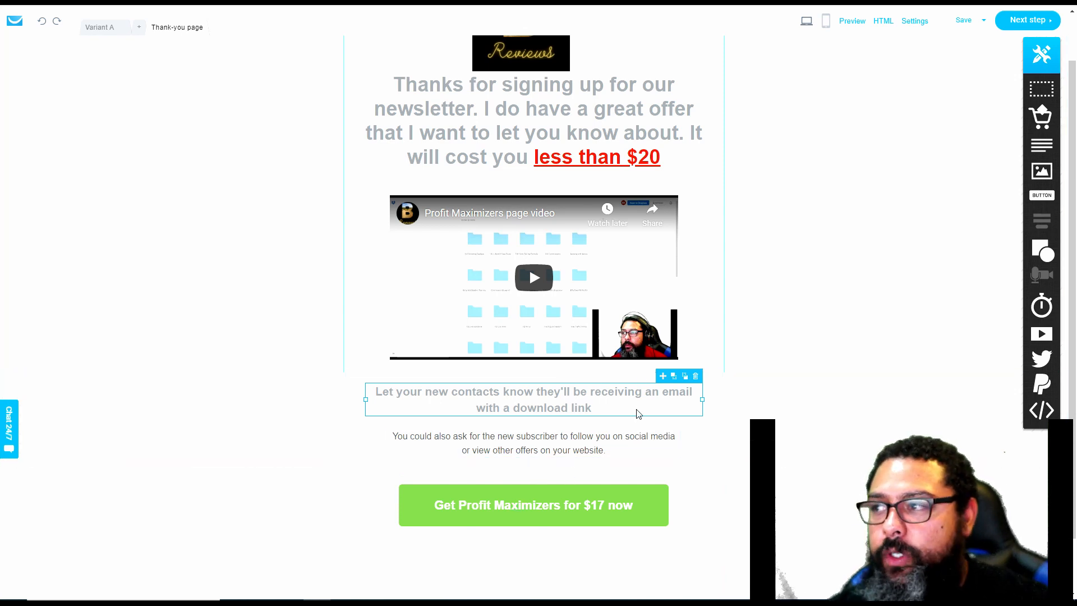
pyautogui.click(826, 23)
pyautogui.click(533, 353)
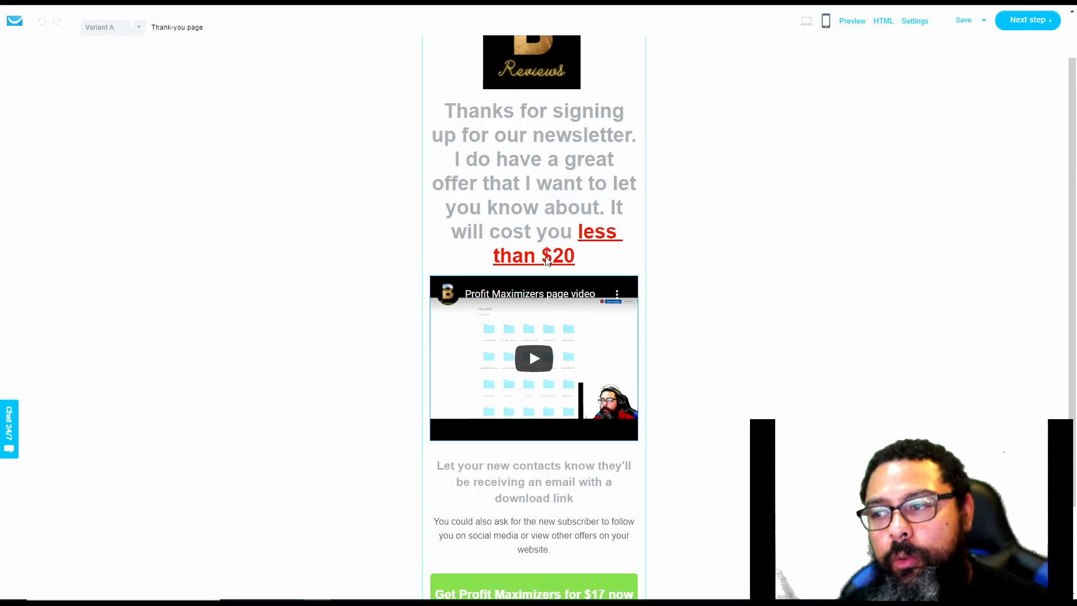
pyautogui.scroll(3, 563, 430)
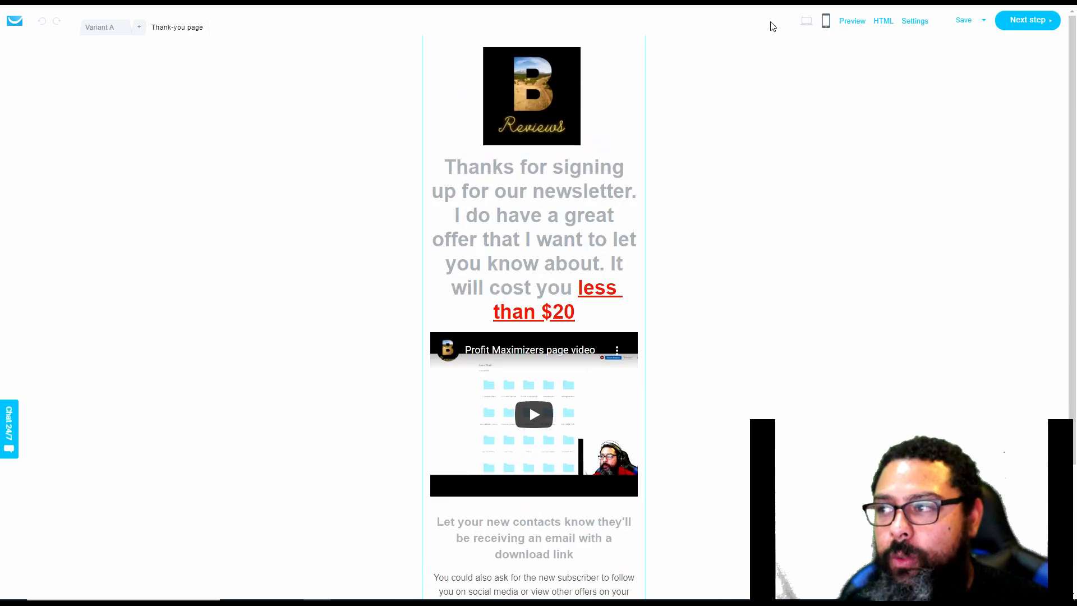
pyautogui.click(806, 21)
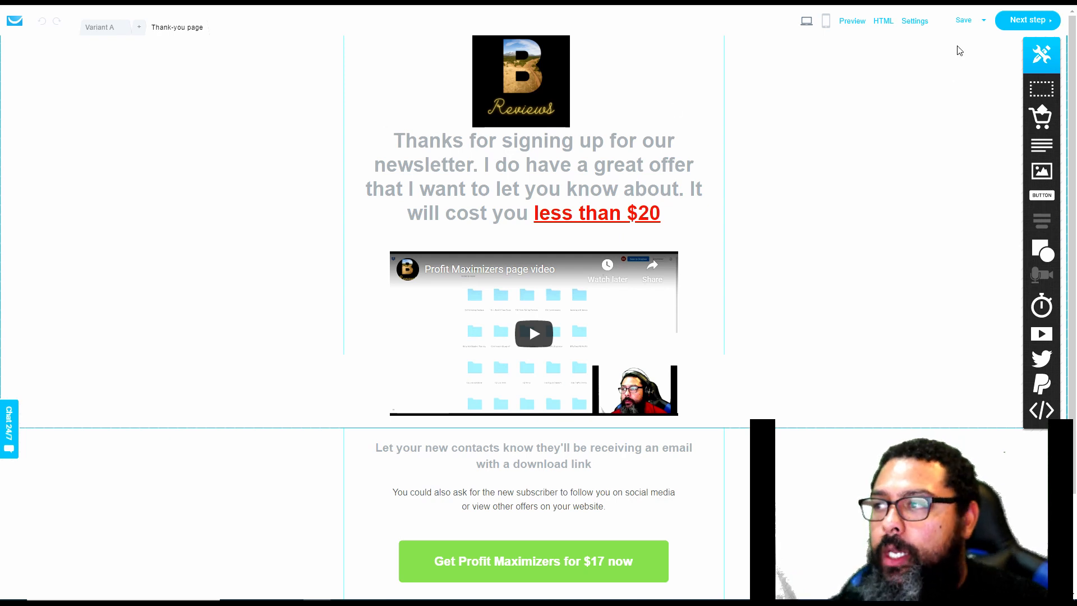
# Proceed to the signup page settings and publish the page, keeping the gr8.com subdomain and the default thank-you page
pyautogui.click(1028, 20)
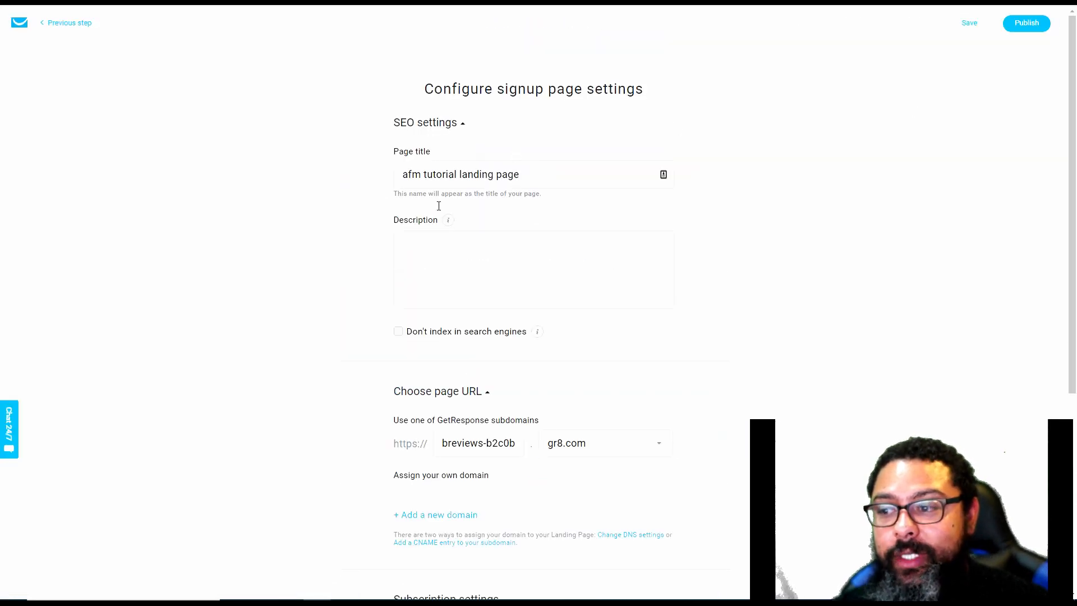
pyautogui.scroll(-1, 566, 299)
pyautogui.scroll(-2, 566, 299)
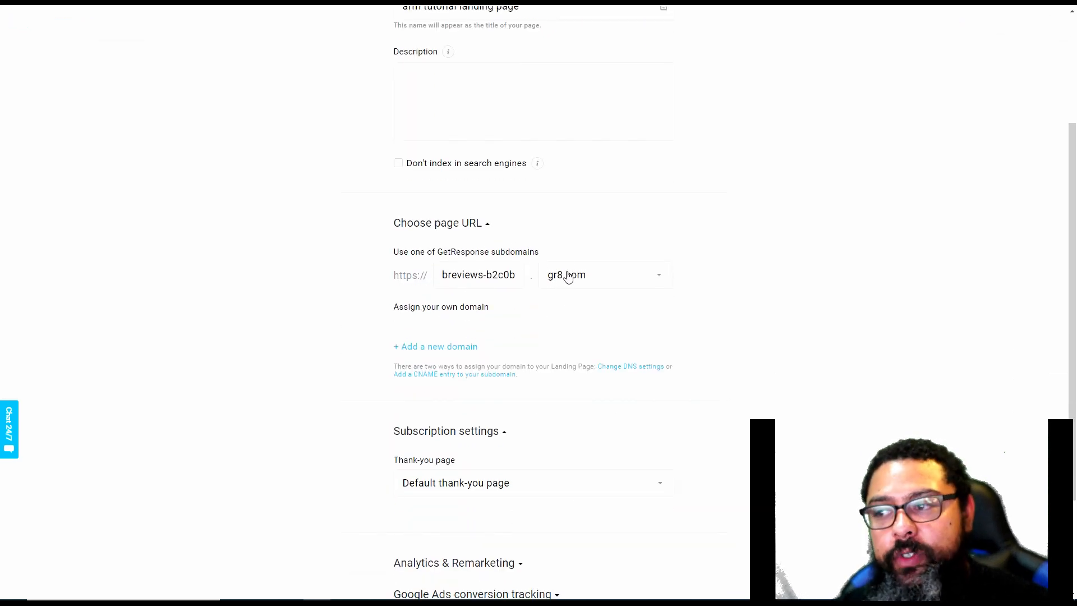
pyautogui.click(628, 275)
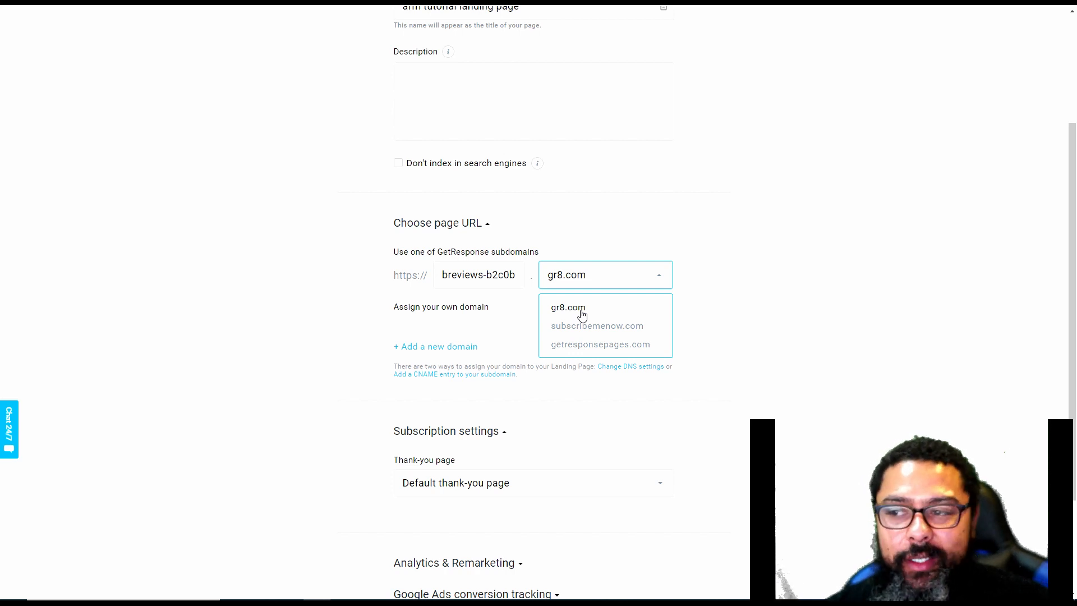
pyautogui.click(362, 321)
pyautogui.scroll(-2, 361, 316)
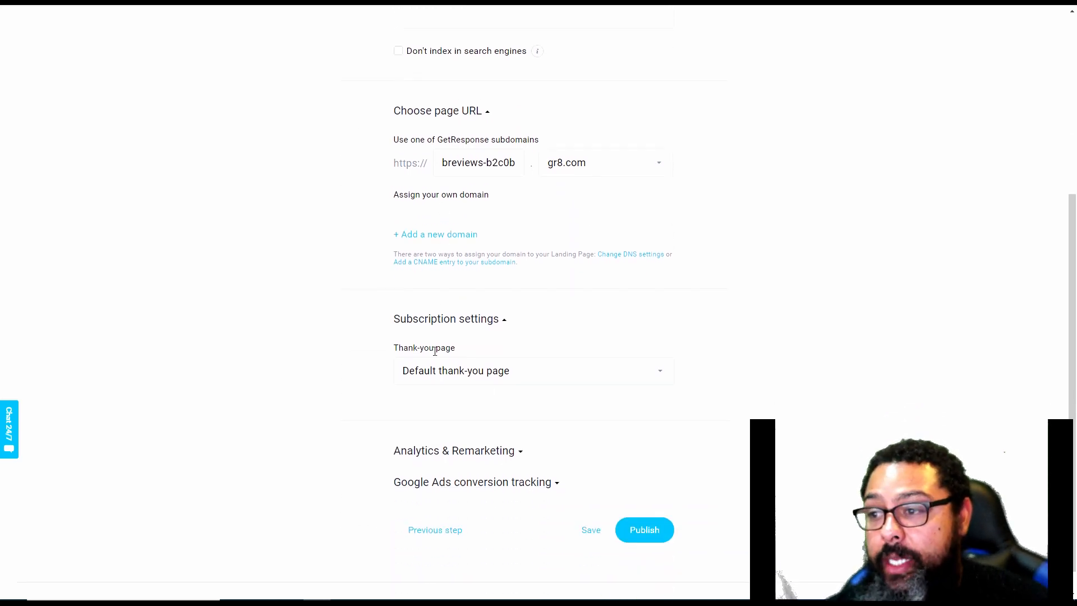
pyautogui.click(505, 375)
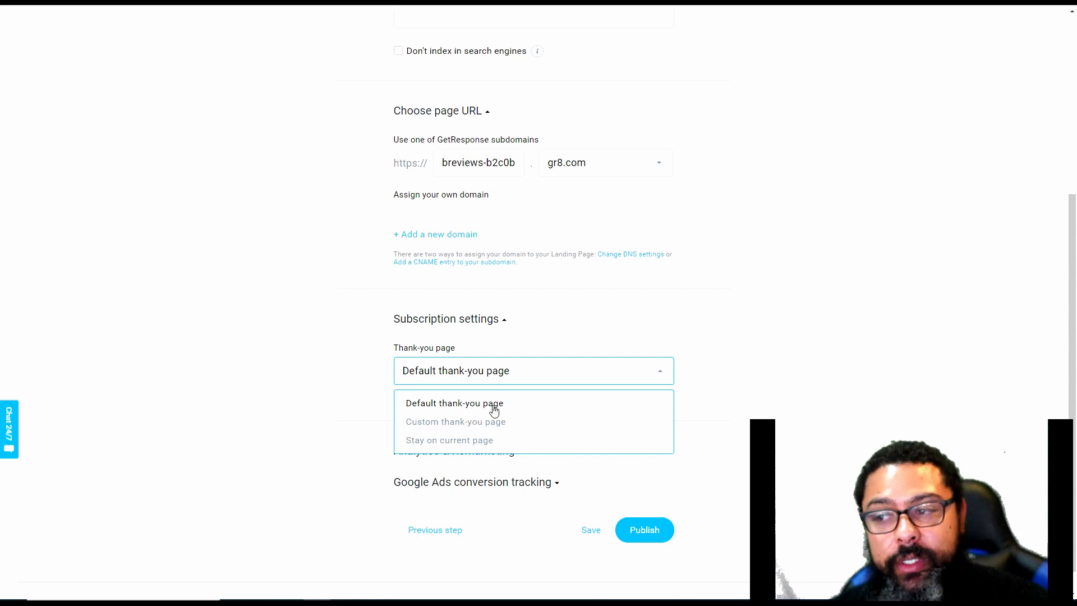
pyautogui.click(566, 320)
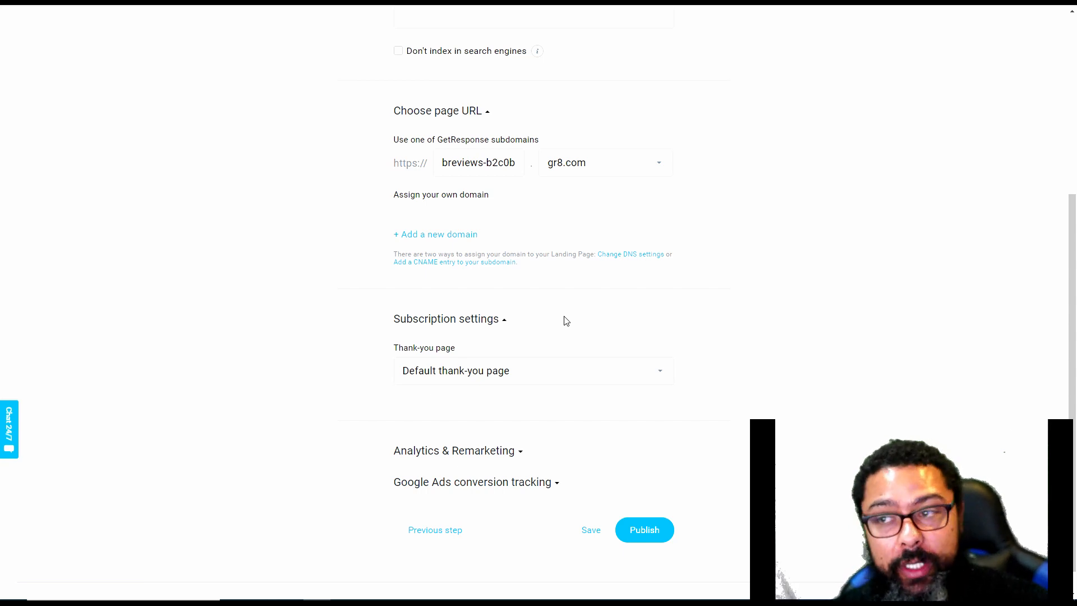
pyautogui.click(635, 540)
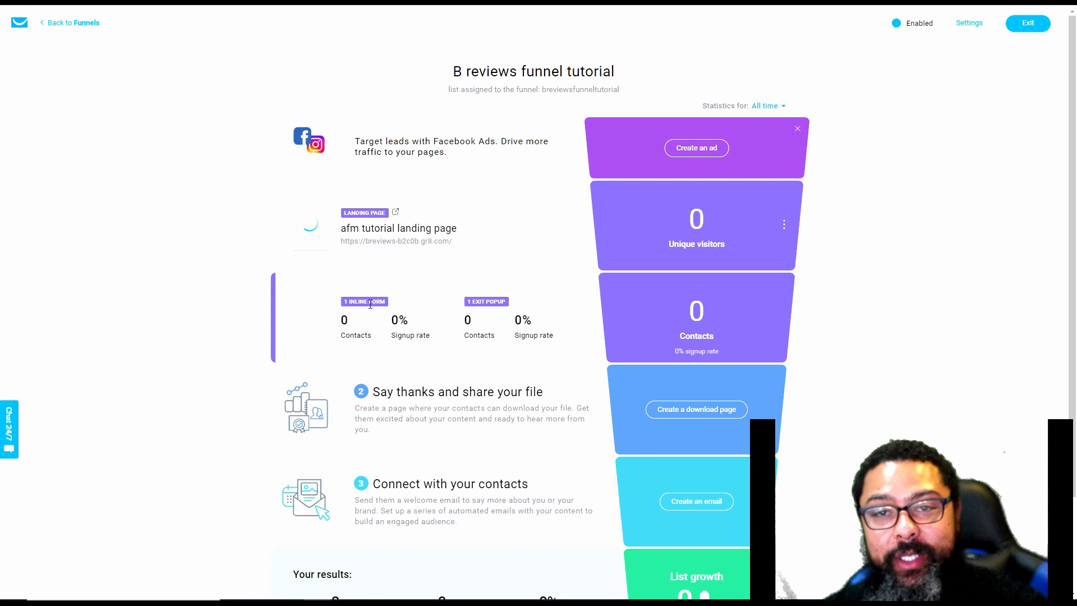
# Start creating the funnel's download page and choose the "Customer engagement – confirmation" template
pyautogui.scroll(-2, 392, 252)
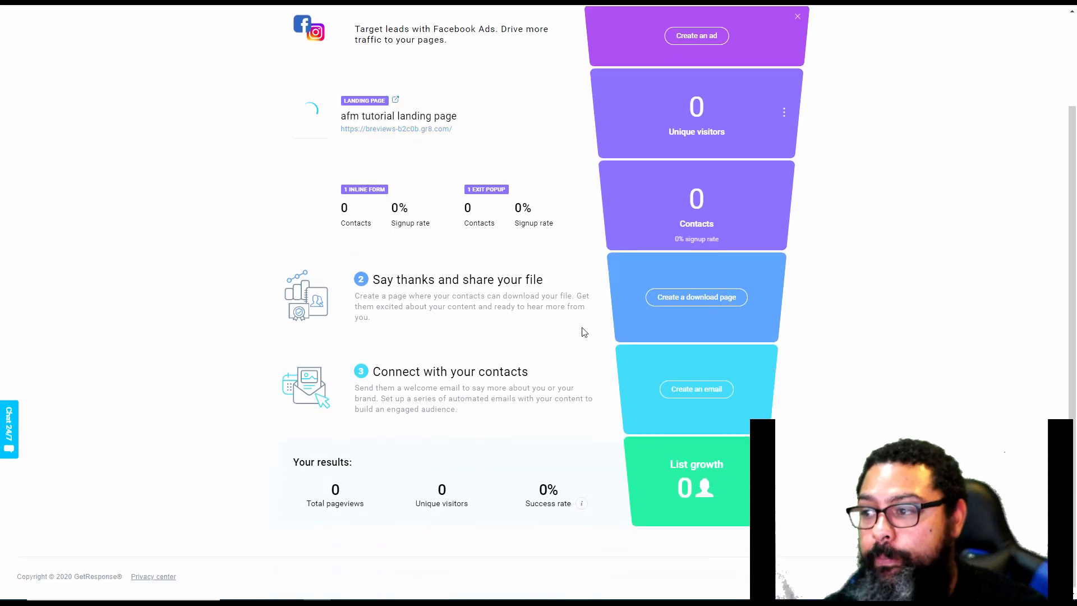
pyautogui.click(698, 298)
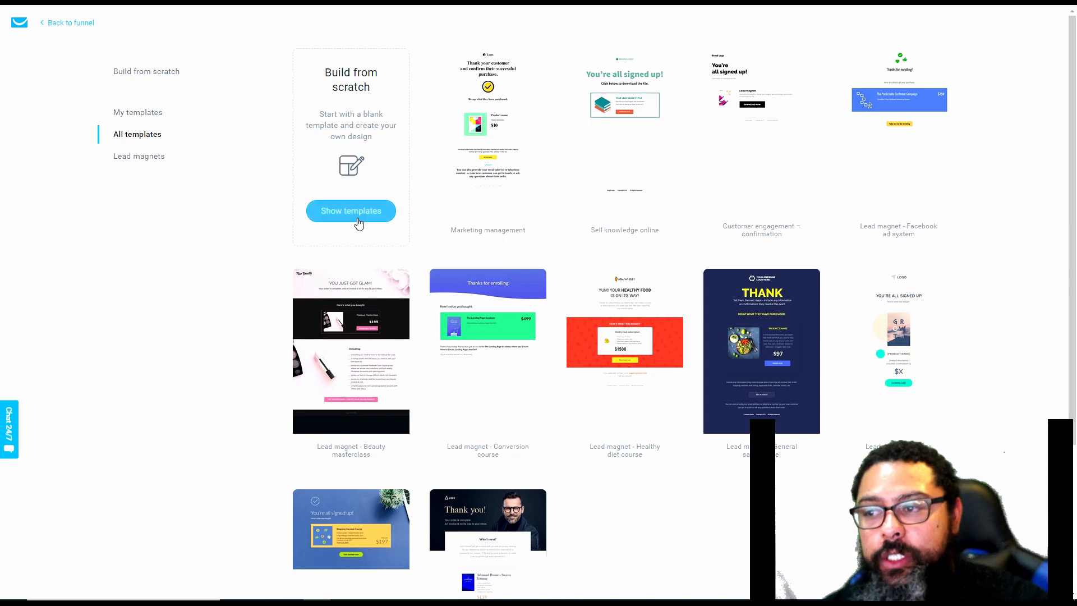
pyautogui.scroll(-1, 390, 203)
pyautogui.scroll(-1, 390, 204)
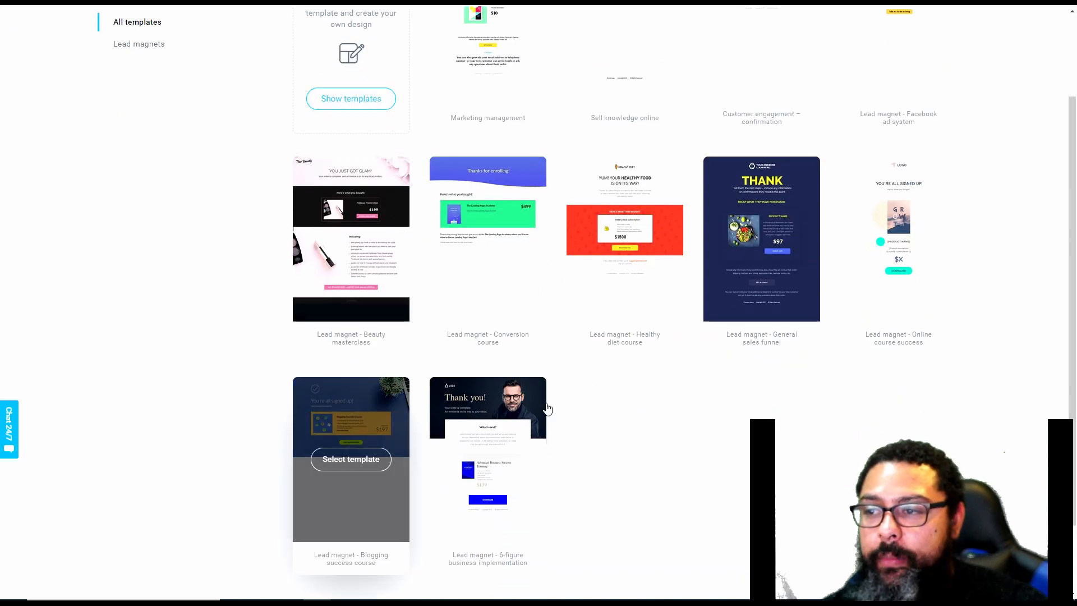
pyautogui.scroll(2, 898, 252)
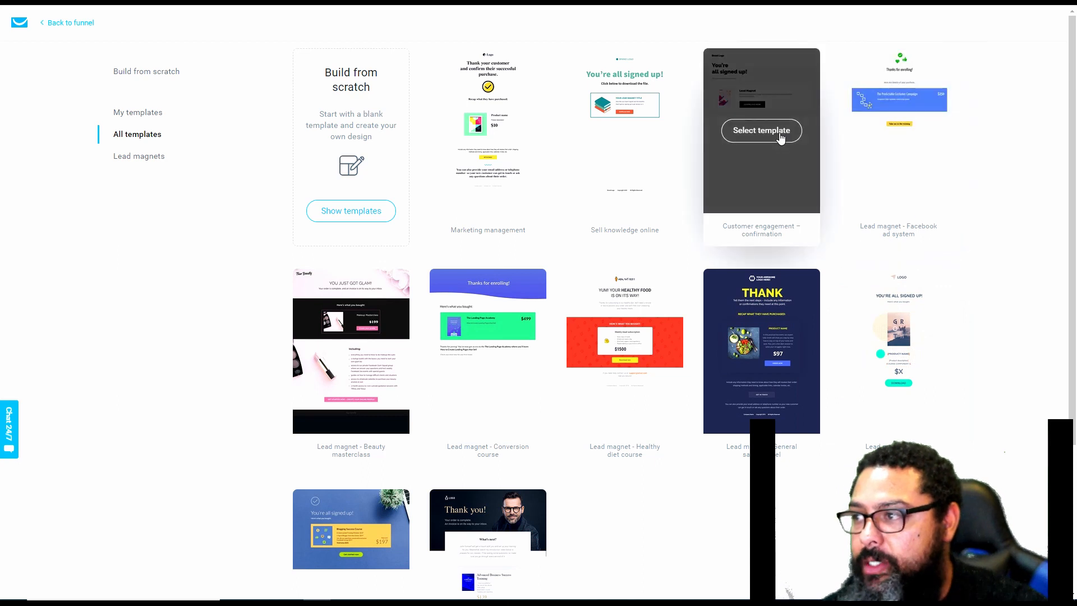
pyautogui.click(779, 132)
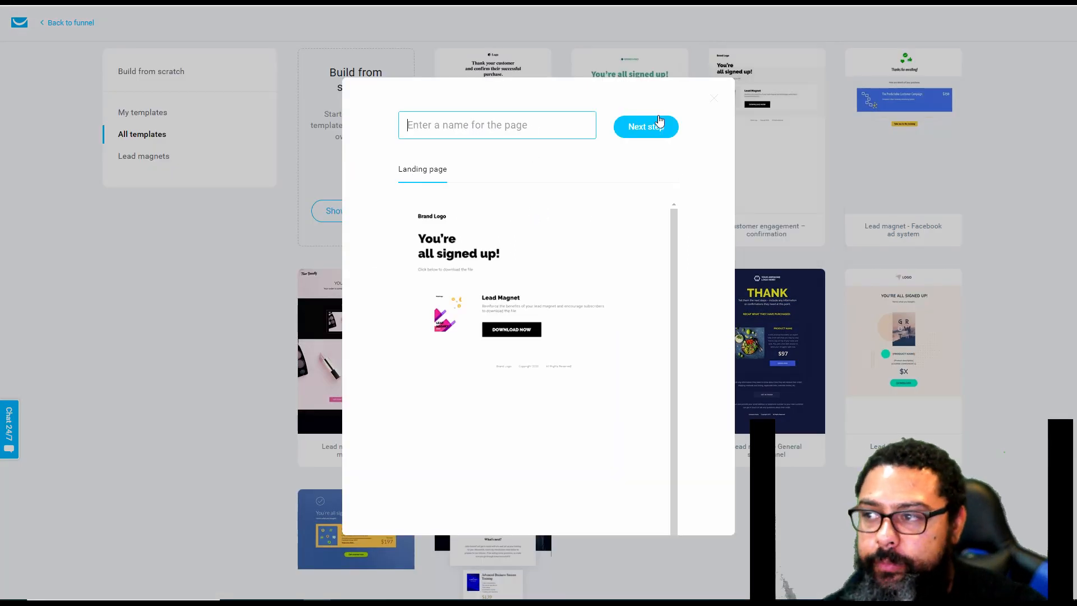
# Name the page "AFM download tutorial page" and continue to the page editor
pyautogui.click(491, 124)
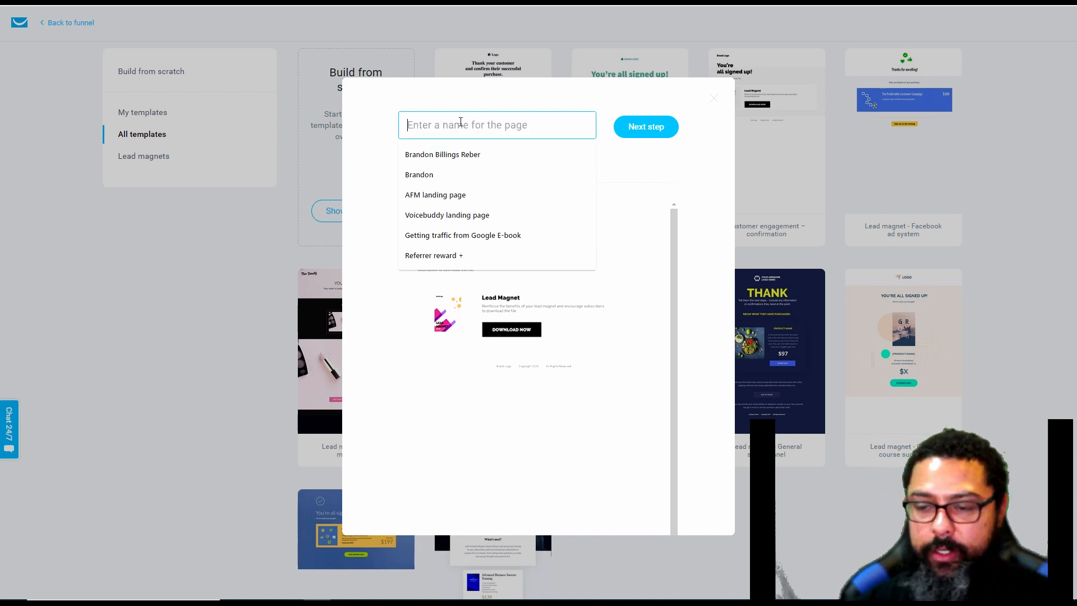
pyautogui.write('AFM ')
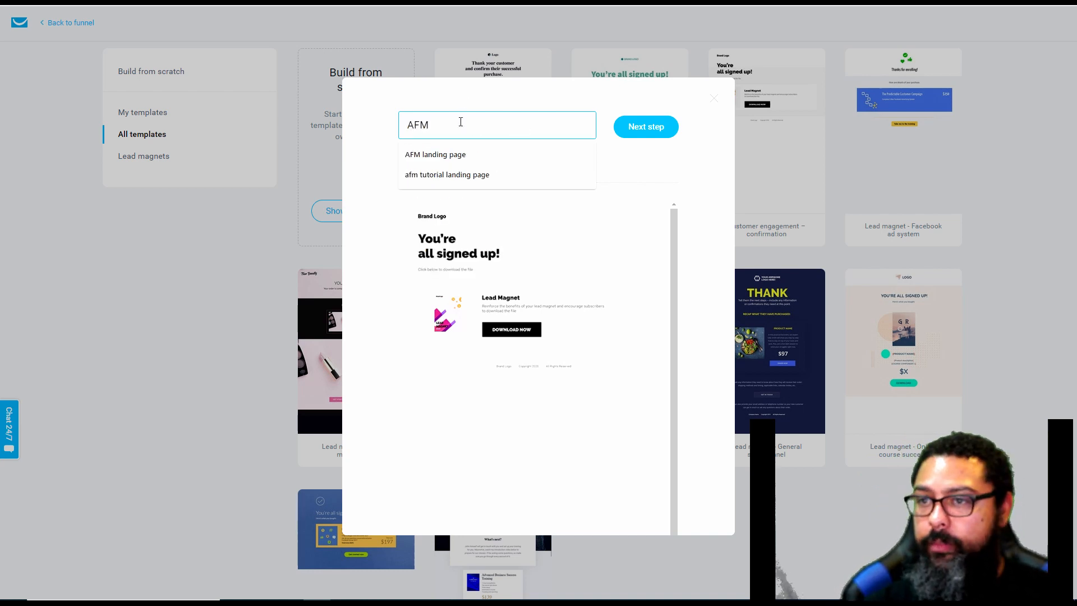
pyautogui.write('download tut')
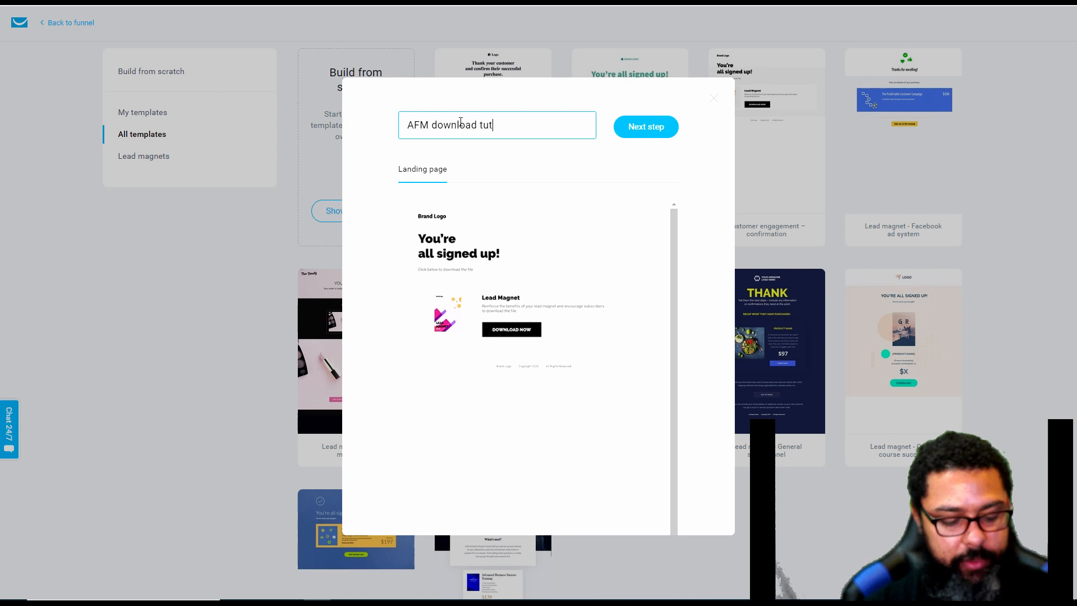
pyautogui.write('orial page')
pyautogui.press('BackSpace')
pyautogui.press('BackSpace')
pyautogui.press('BackSpace')
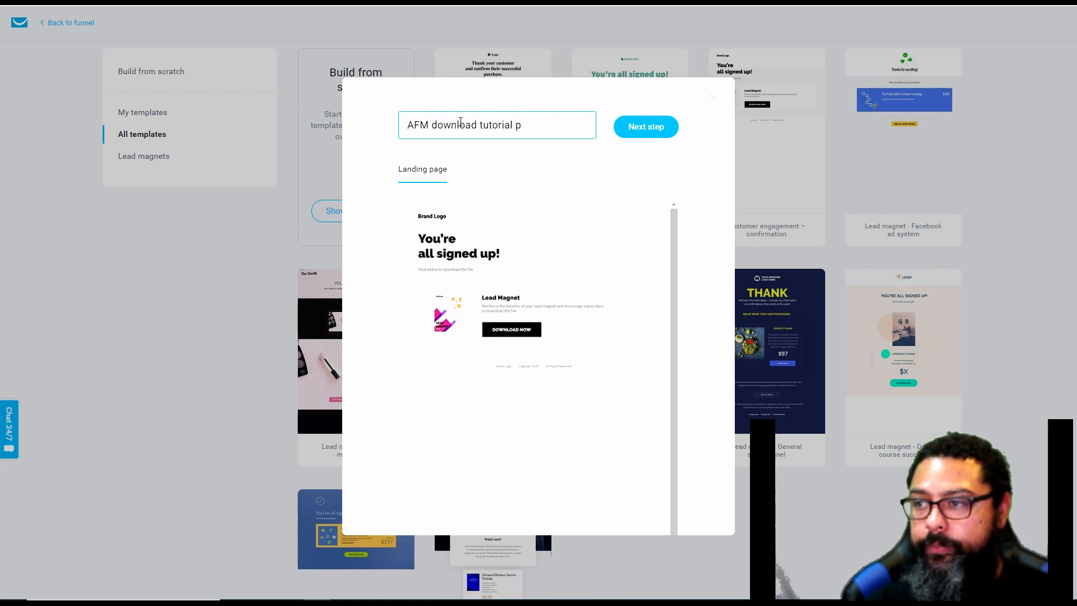
pyautogui.write('age')
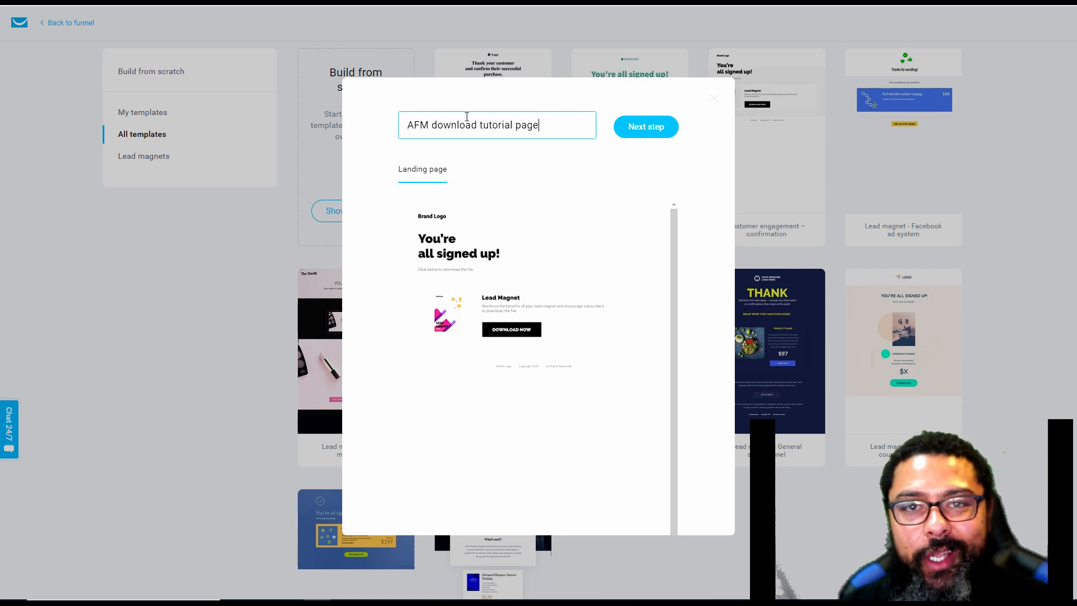
pyautogui.click(660, 126)
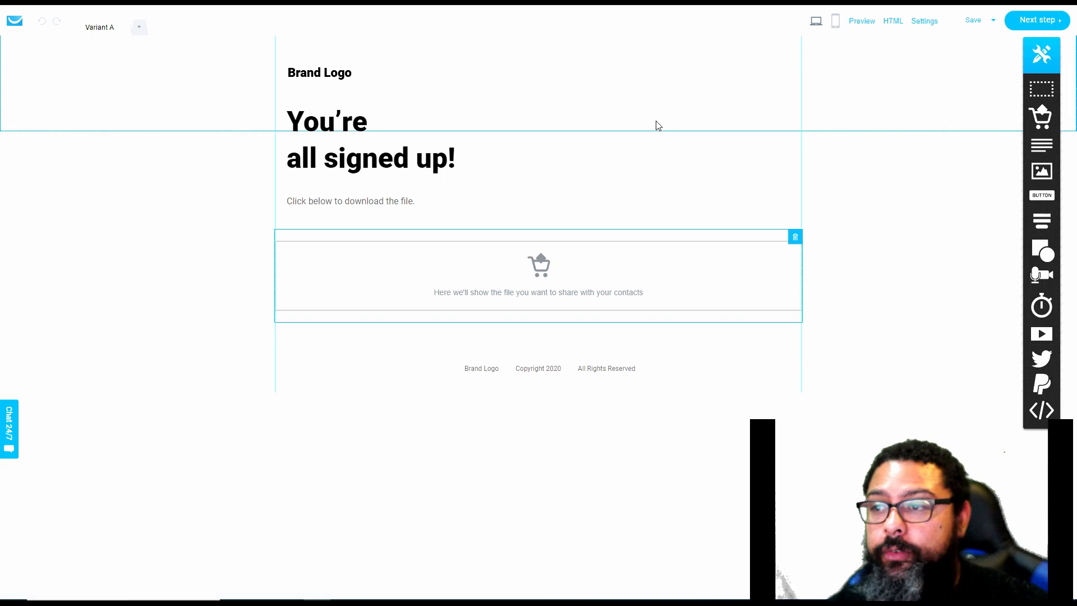
# Replace the "Brand Logo" placeholder with an image block and shift the "You're all signed up!" heading slightly down below it
pyautogui.click(321, 73)
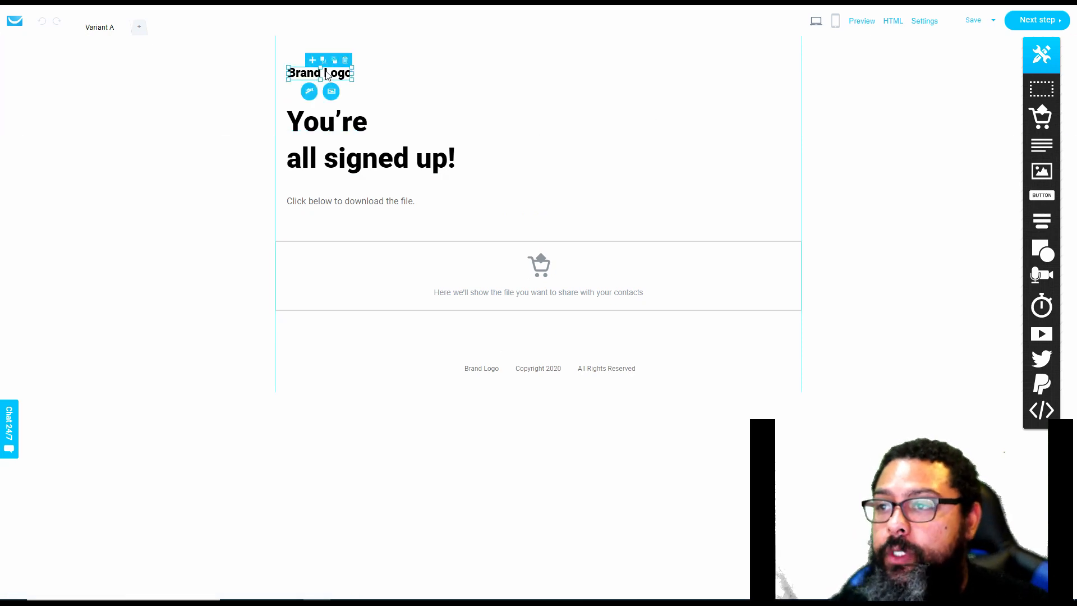
pyautogui.click(346, 61)
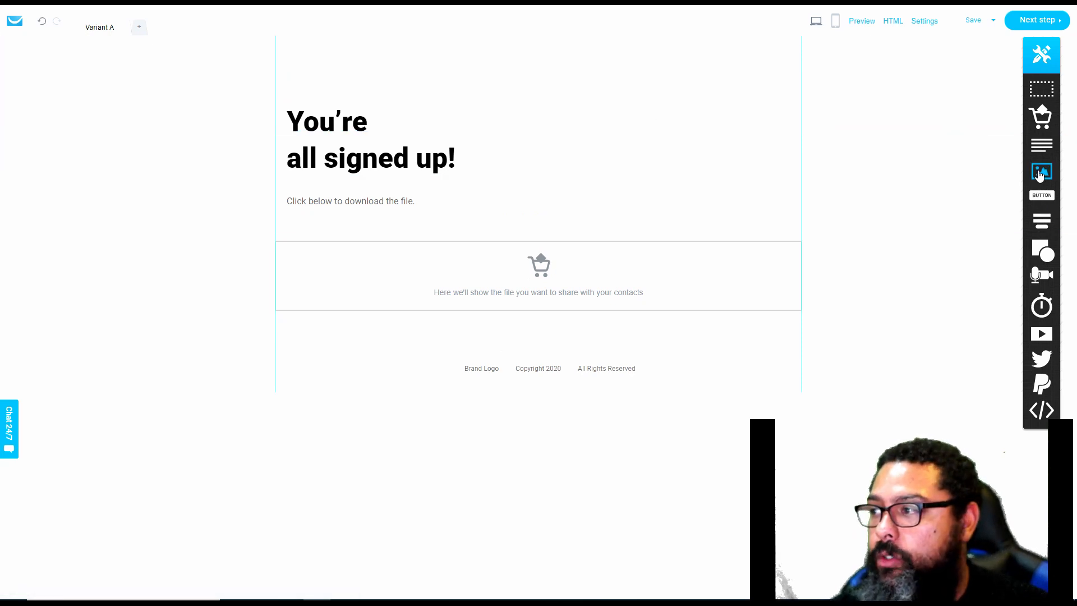
pyautogui.moveTo(1041, 172); pyautogui.dragTo(379, 49)
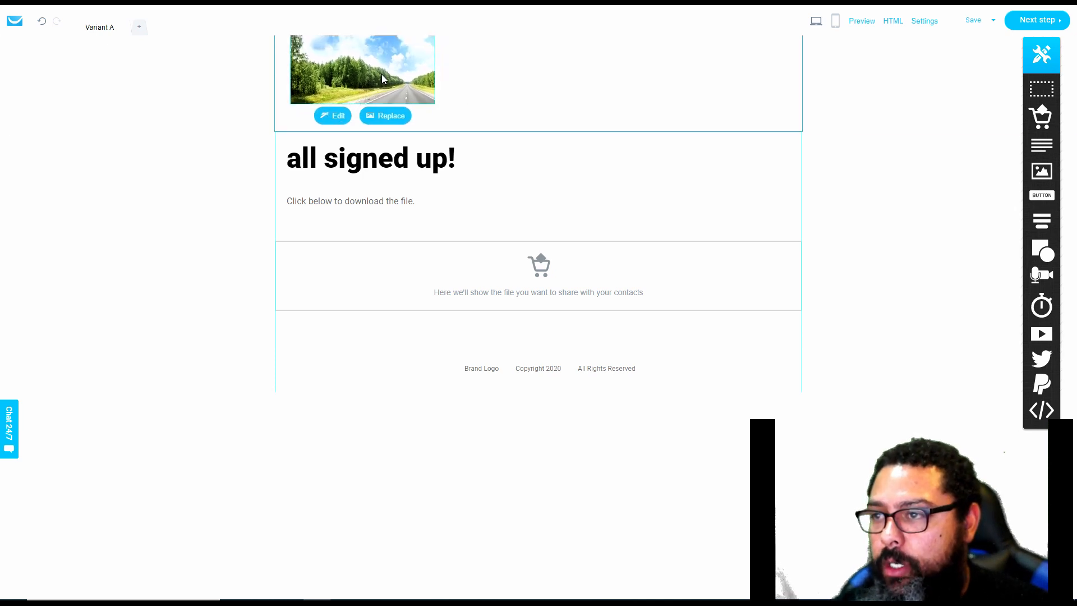
pyautogui.moveTo(381, 74); pyautogui.dragTo(383, 66)
pyautogui.moveTo(359, 151); pyautogui.dragTo(356, 210)
# Replace the placeholder picture above the heading with the "REviews" logo image and scale it down slightly inside its frame
pyautogui.doubleClick(361, 76)
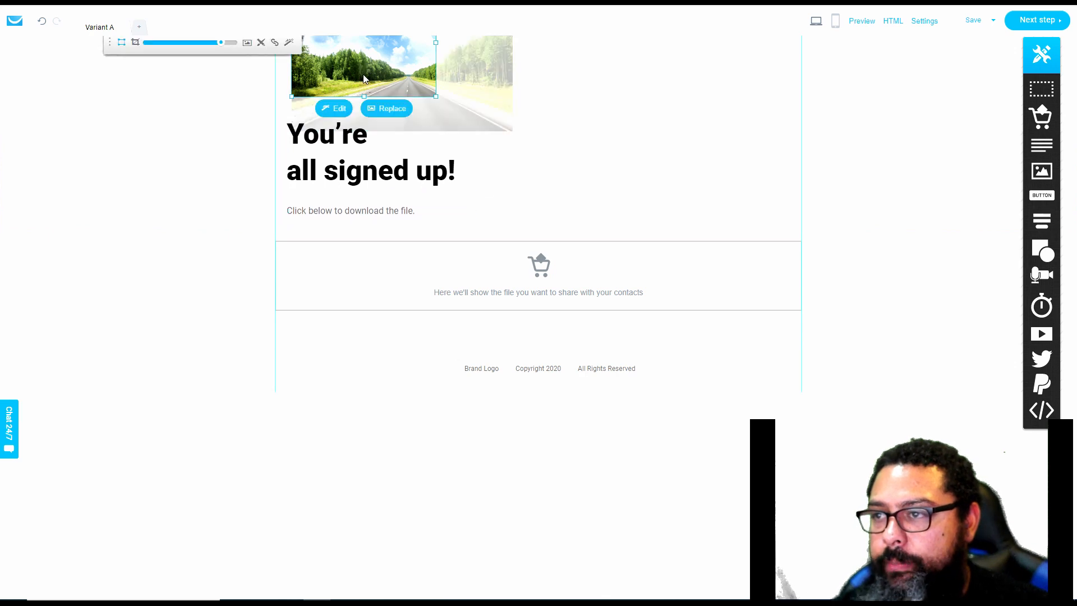
pyautogui.click(380, 108)
pyautogui.scroll(-15, 815, 250)
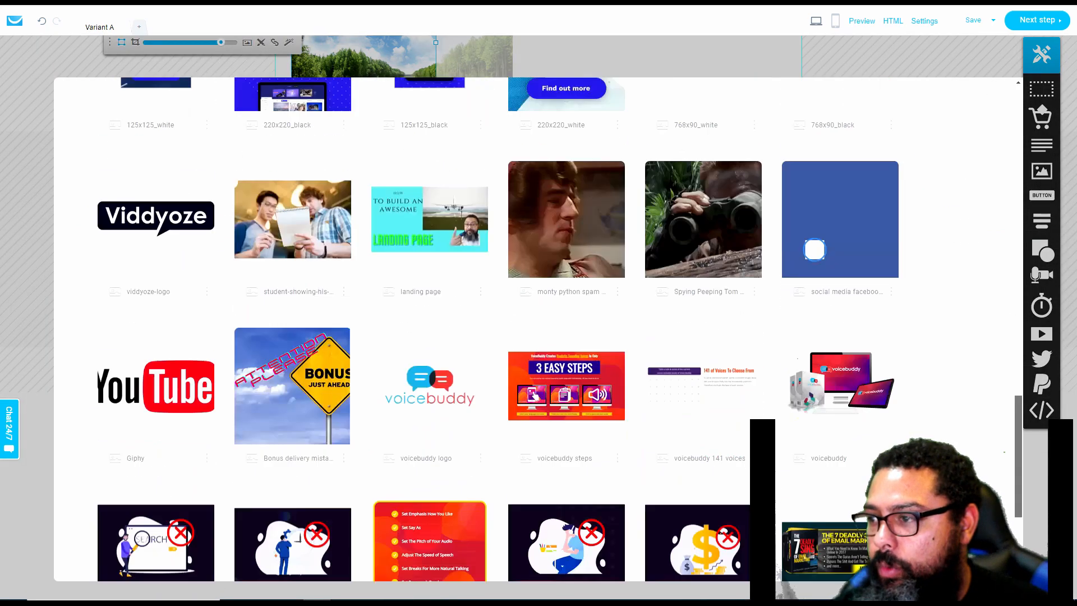
pyautogui.scroll(-4, 815, 249)
pyautogui.click(514, 447)
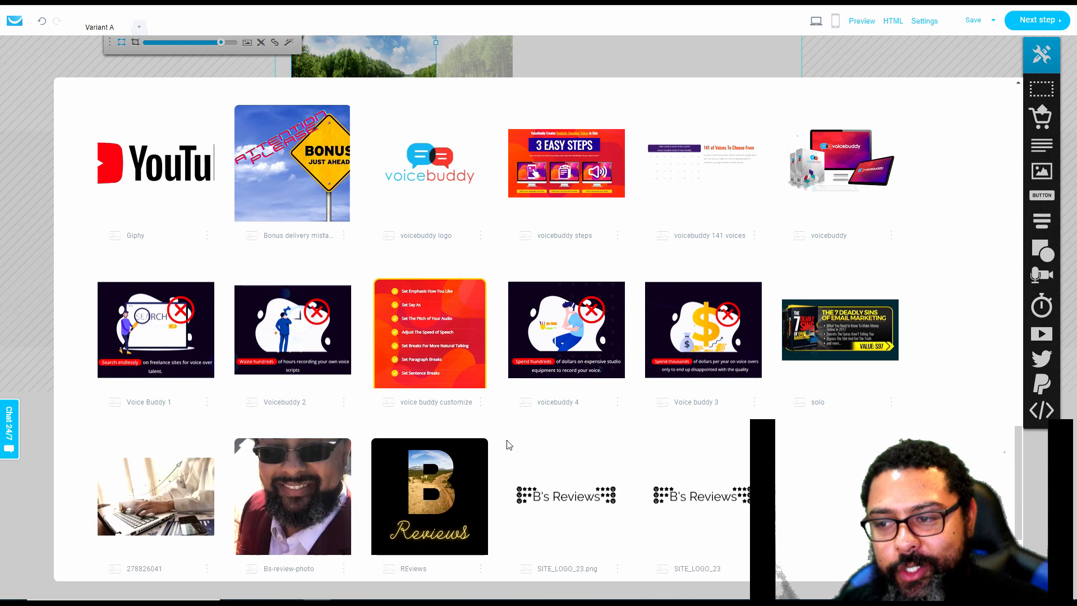
pyautogui.click(429, 481)
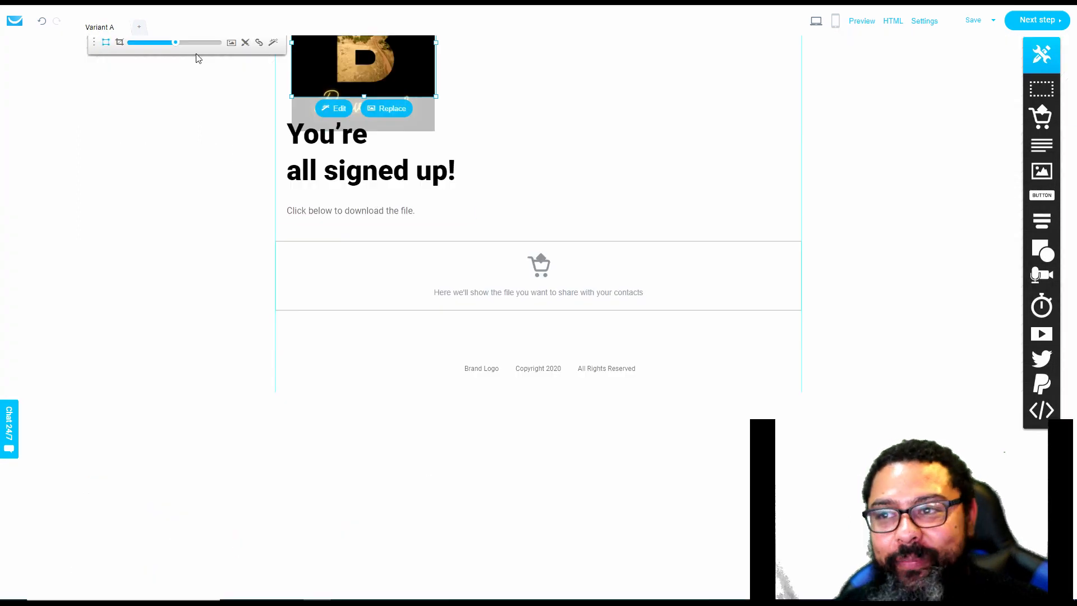
pyautogui.moveTo(176, 43); pyautogui.dragTo(167, 44)
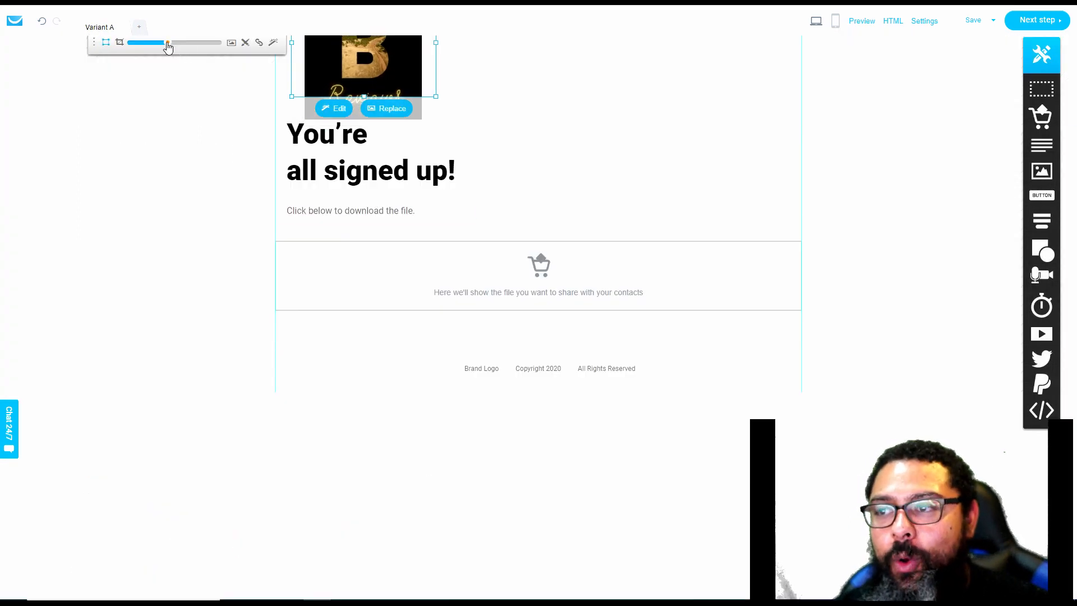
pyautogui.click(551, 77)
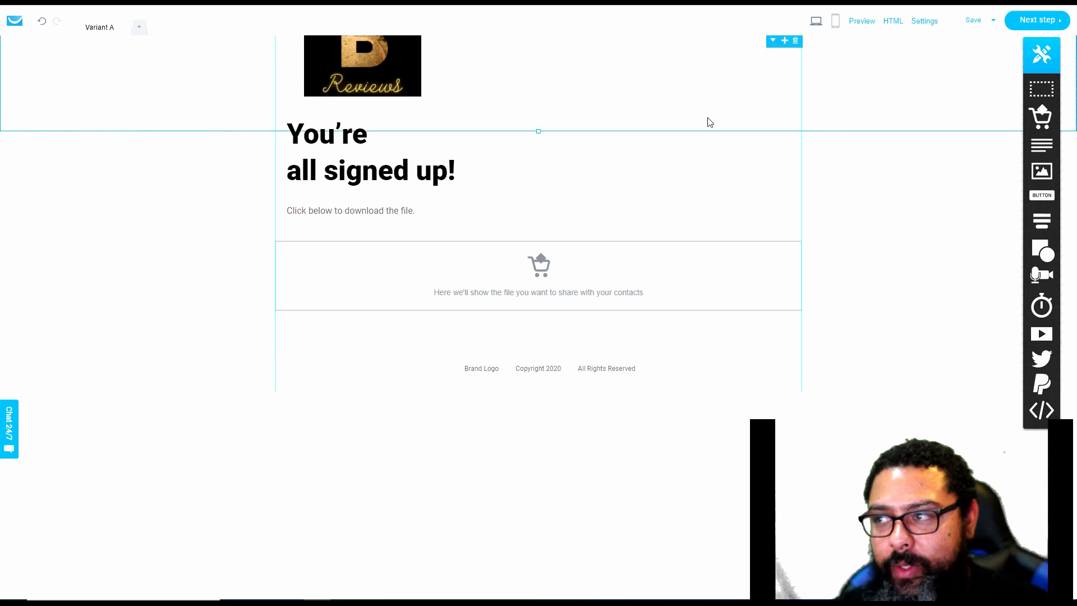
# Move the B Reviews logo to the middle of the header and shift the "You're all signed up!" heading slightly up and right
pyautogui.click(385, 85)
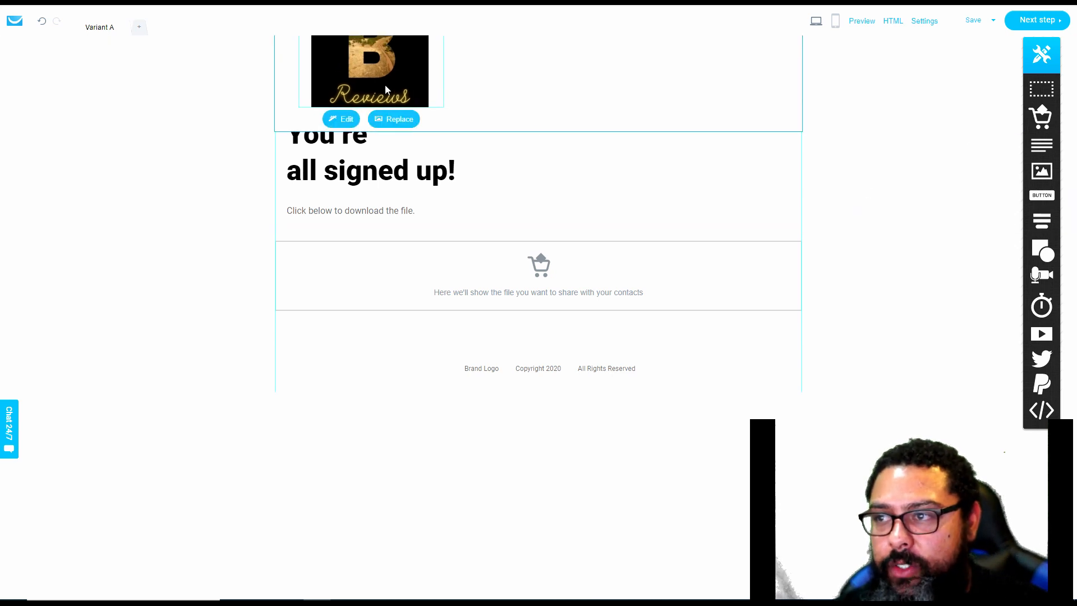
pyautogui.moveTo(385, 85); pyautogui.dragTo(529, 105)
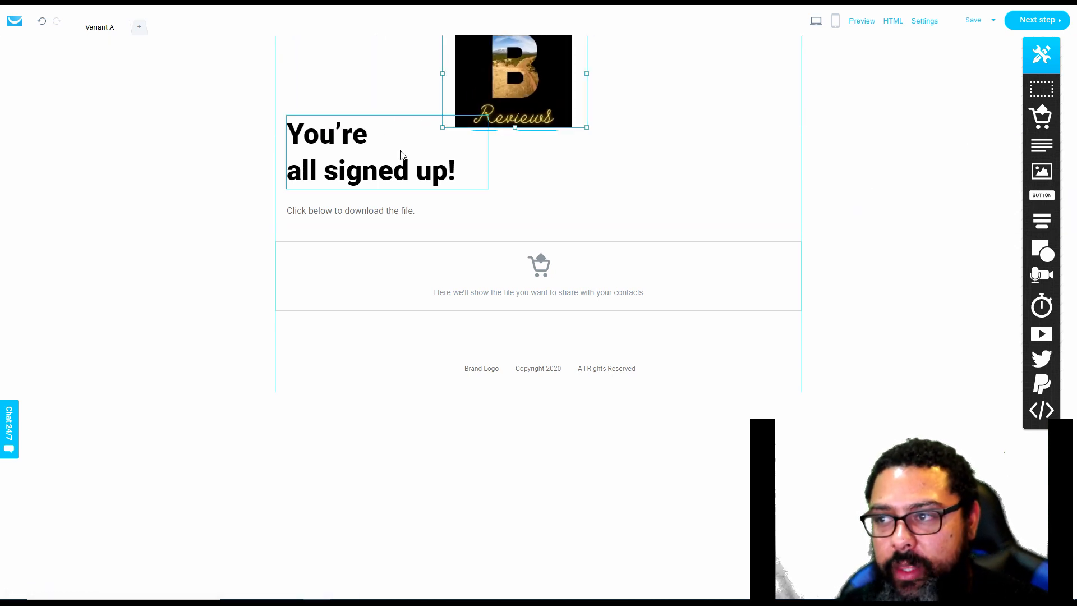
pyautogui.moveTo(388, 150); pyautogui.dragTo(407, 142)
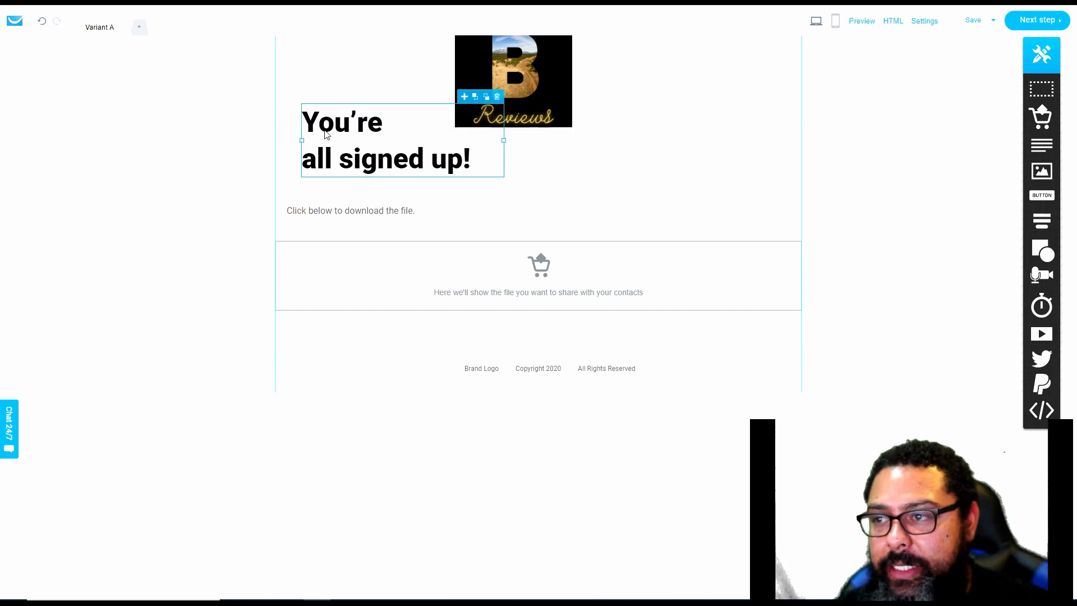
pyautogui.moveTo(534, 103); pyautogui.dragTo(506, 96)
pyautogui.click(560, 193)
pyautogui.click(369, 213)
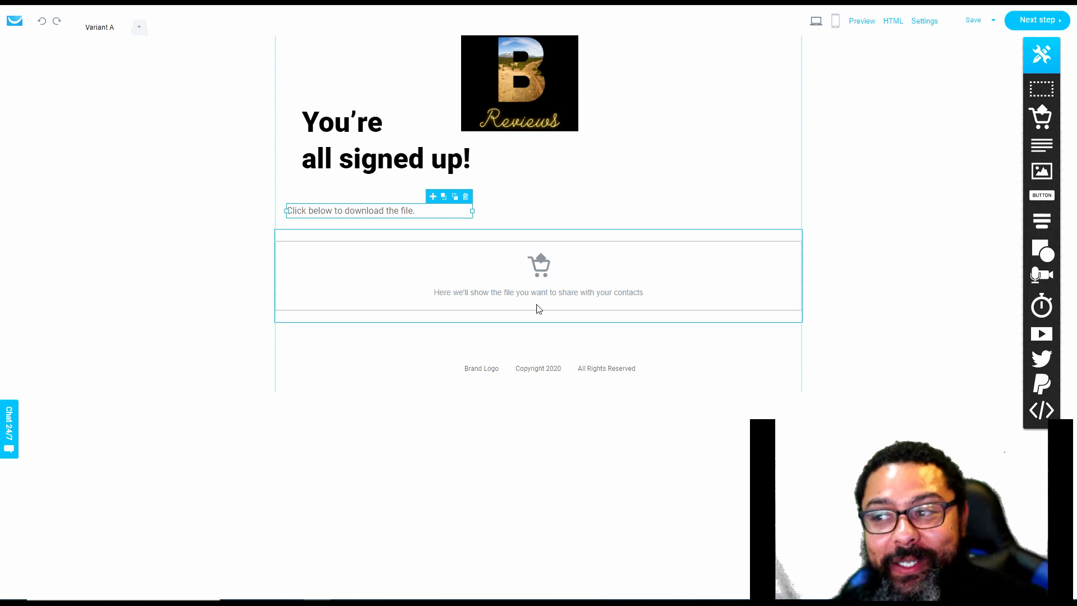
# Change the "Brand Logo" text in the page footer to "B Reviews"
pyautogui.click(515, 275)
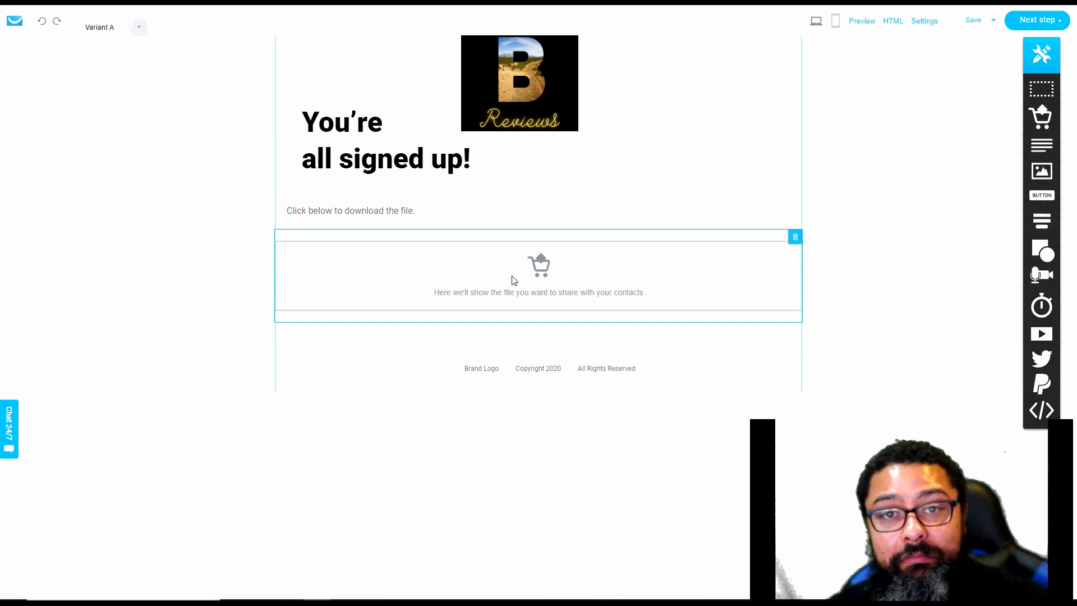
pyautogui.doubleClick(485, 368)
pyautogui.write('B')
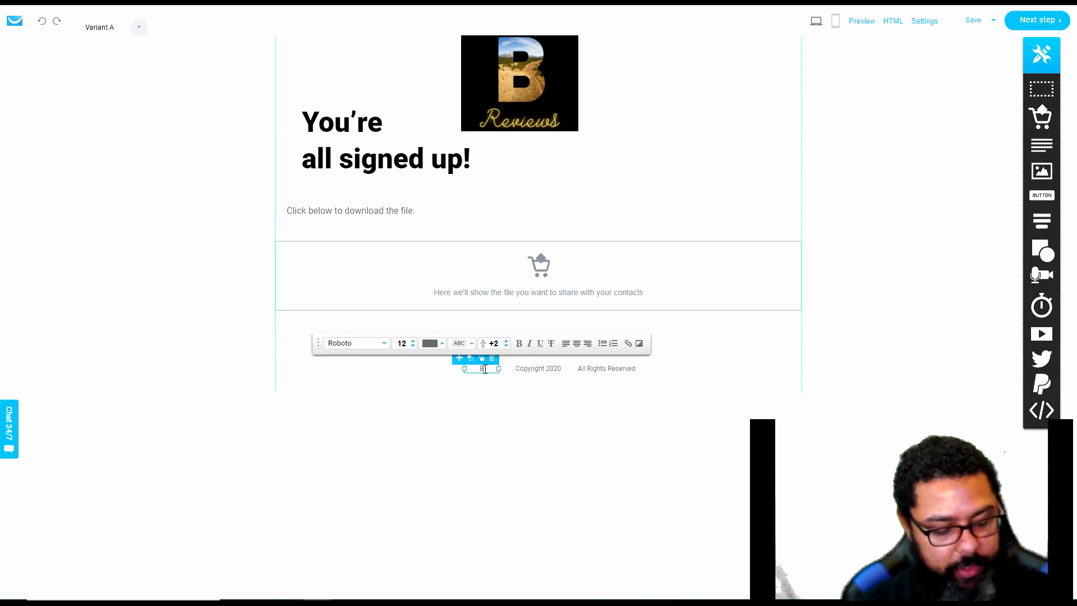
pyautogui.write(' Reviews')
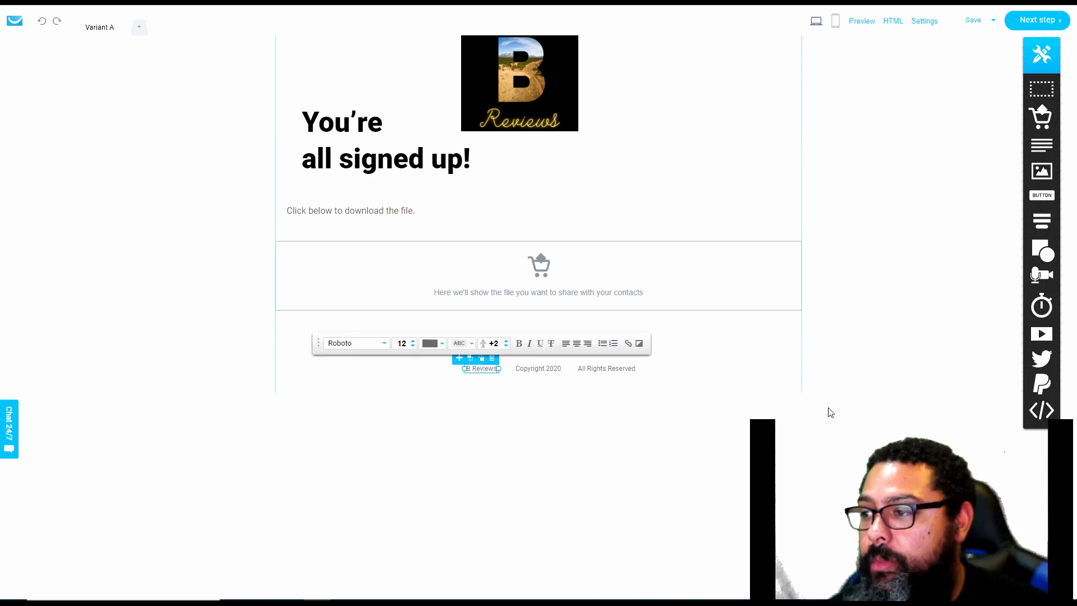
# Create the mobile version of the download page and continue to the confirmation page settings
pyautogui.click(838, 24)
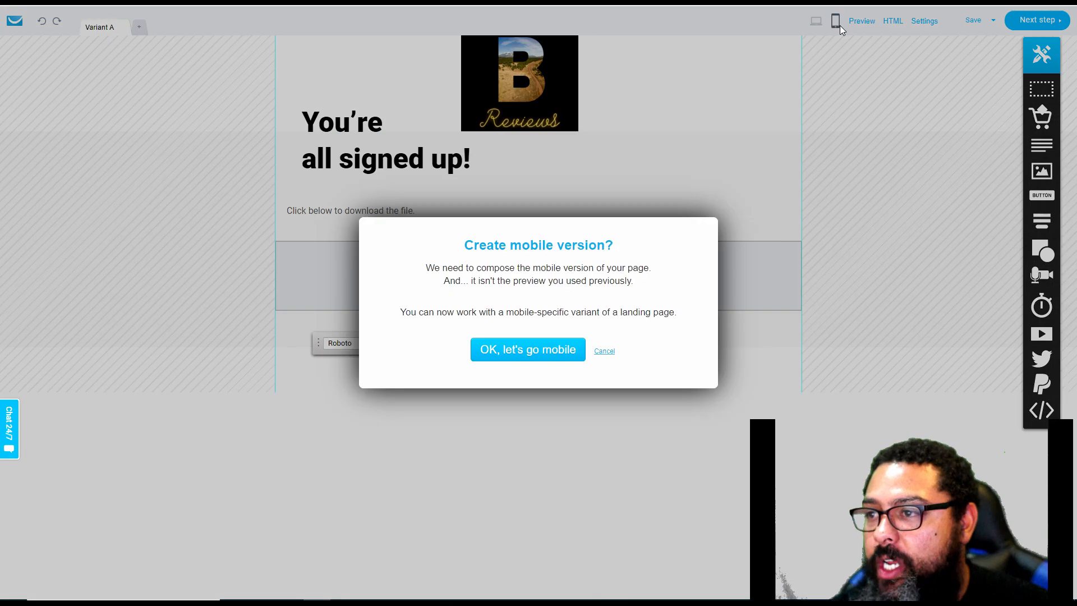
pyautogui.click(522, 356)
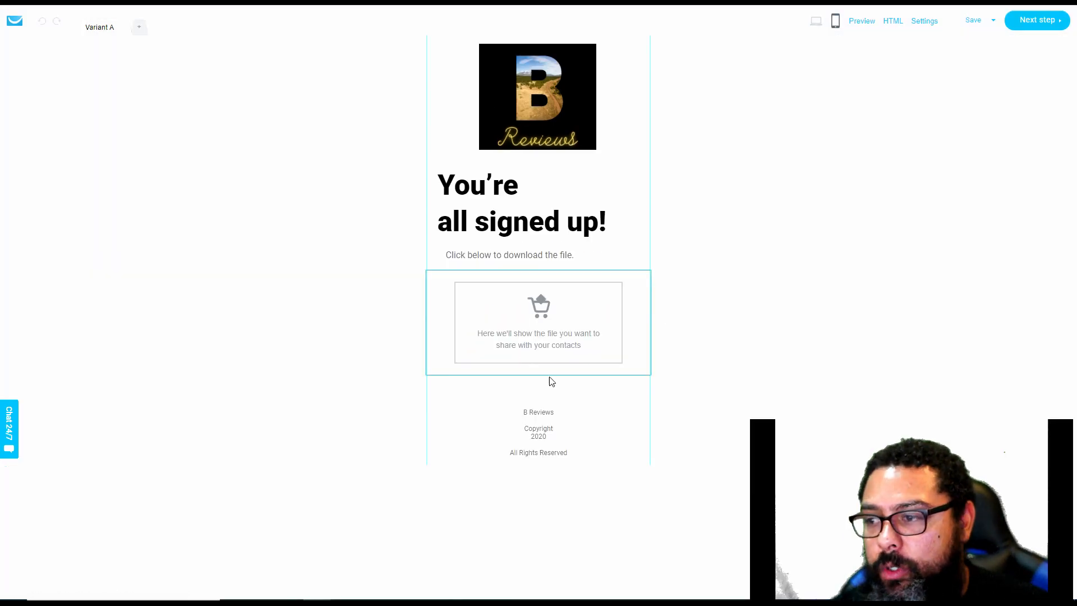
pyautogui.click(1015, 28)
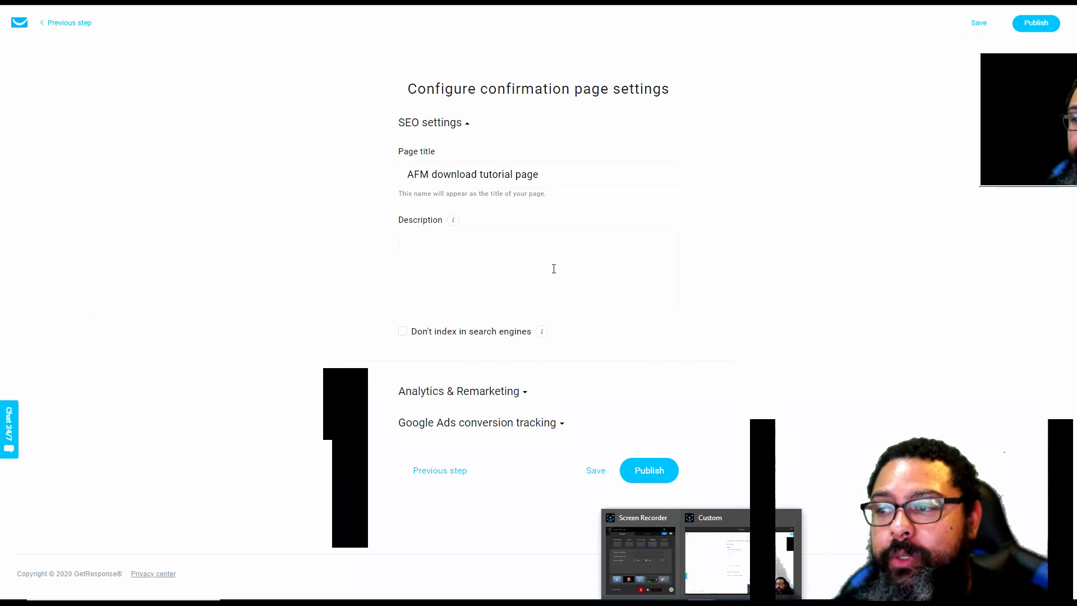
# Examine the page description field, the available analytics and remarketing platforms, and the Google Ads conversion tracking options
pyautogui.click(554, 271)
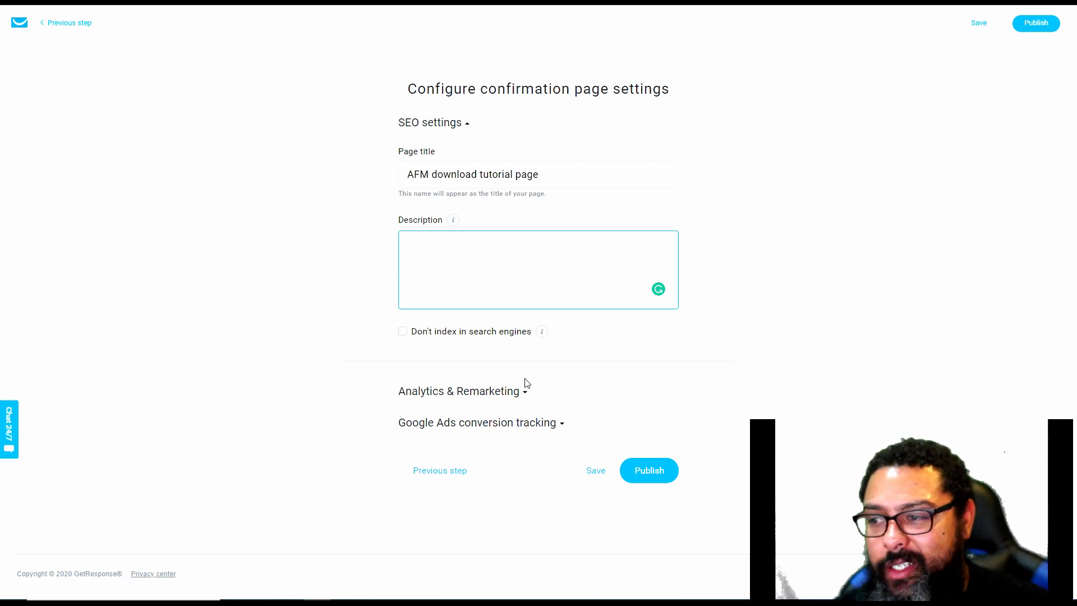
pyautogui.click(524, 392)
pyautogui.click(447, 466)
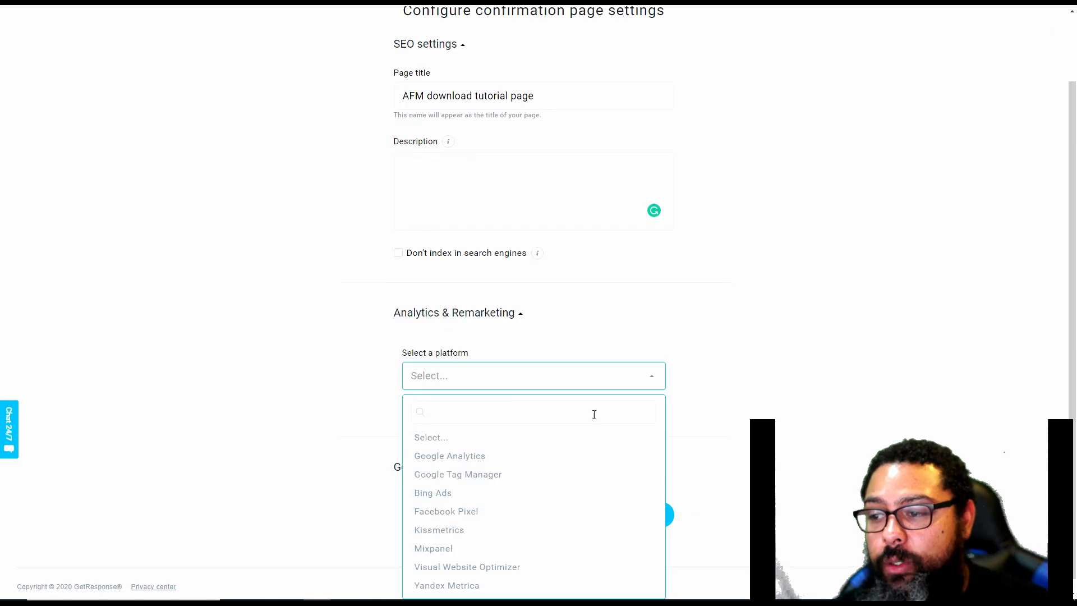
pyautogui.scroll(-2, 497, 440)
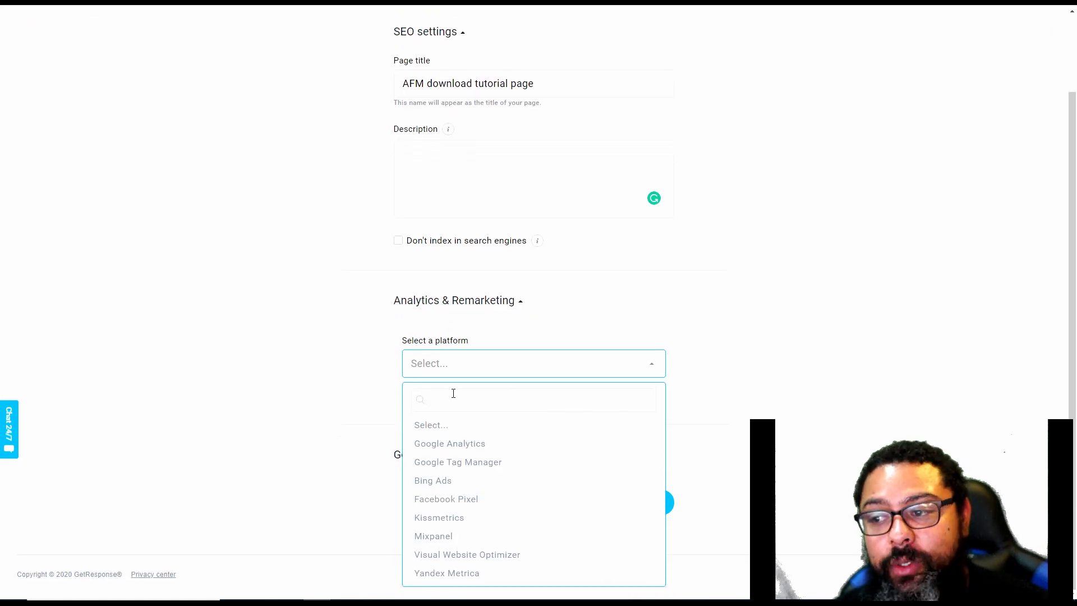
pyautogui.click(377, 319)
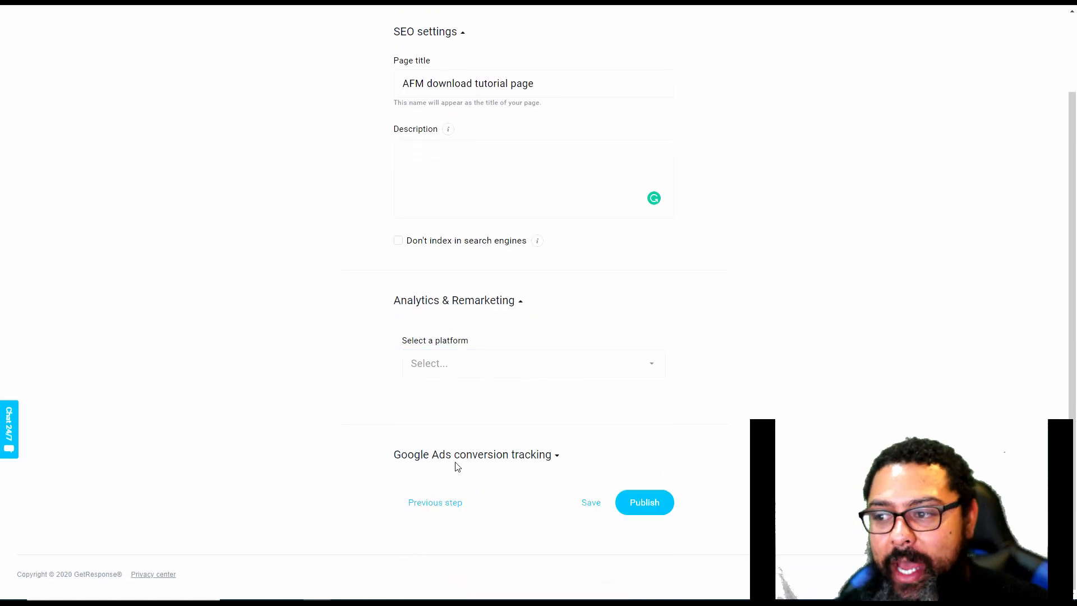
pyautogui.click(473, 462)
pyautogui.scroll(-1, 469, 496)
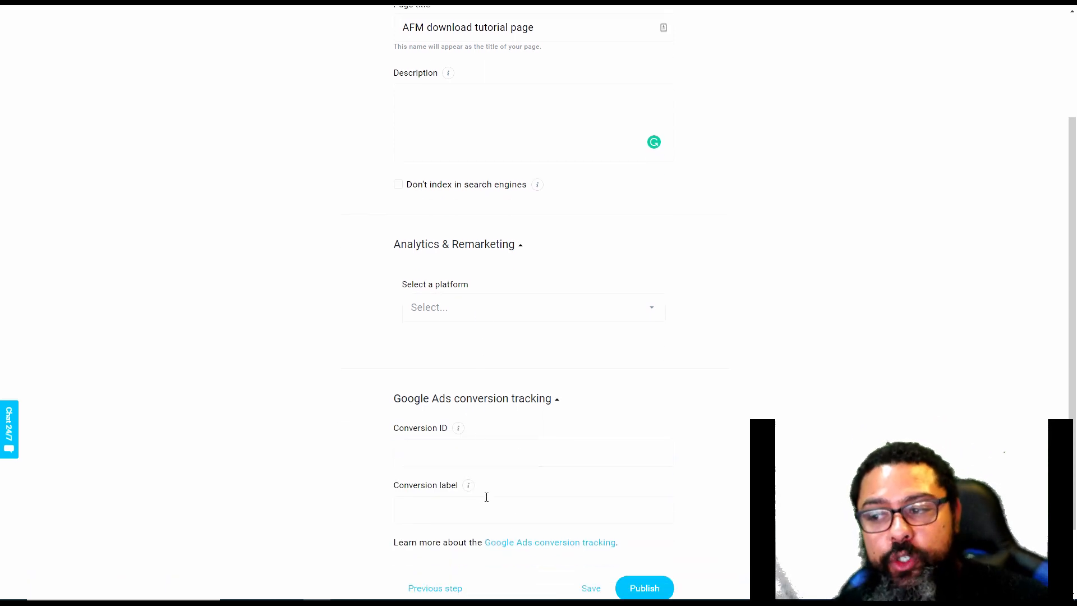
pyautogui.click(489, 315)
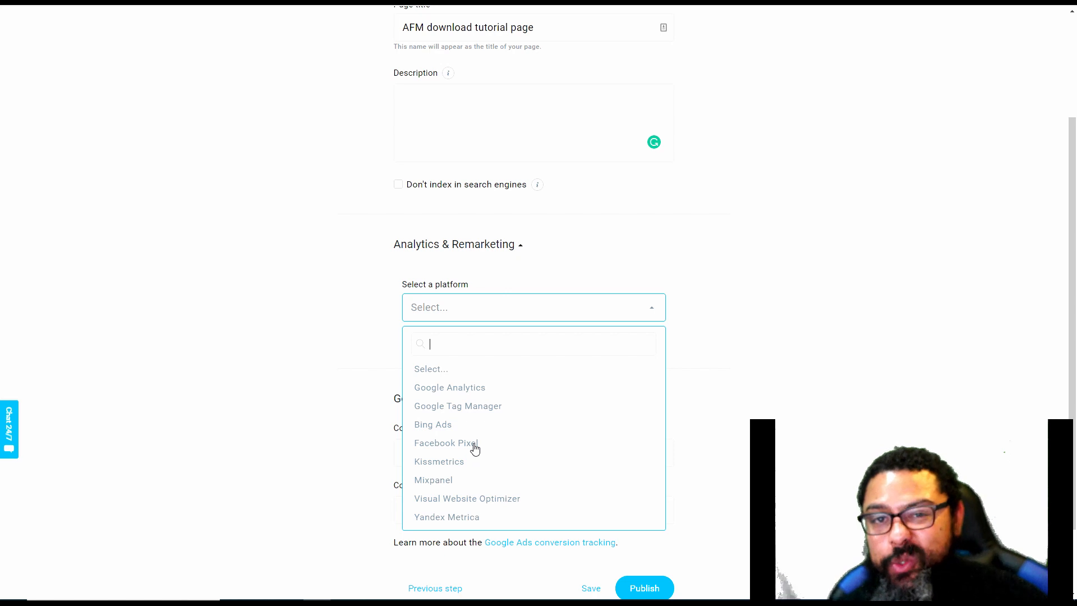
pyautogui.click(699, 411)
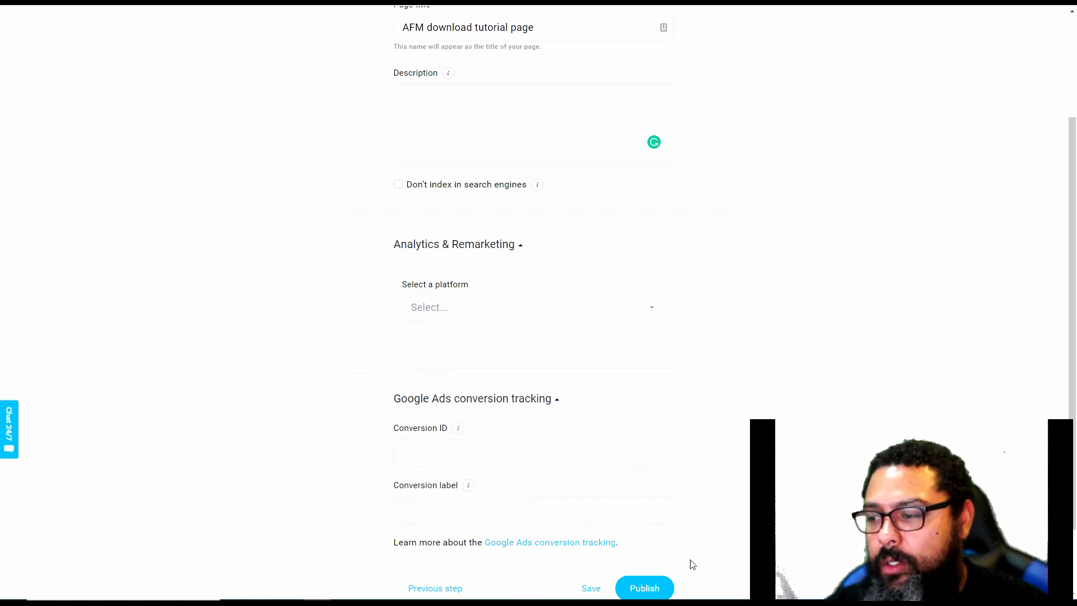
# Publish the download page and start creating the funnel's email for connecting with contacts
pyautogui.scroll(-1, 691, 561)
pyautogui.click(647, 536)
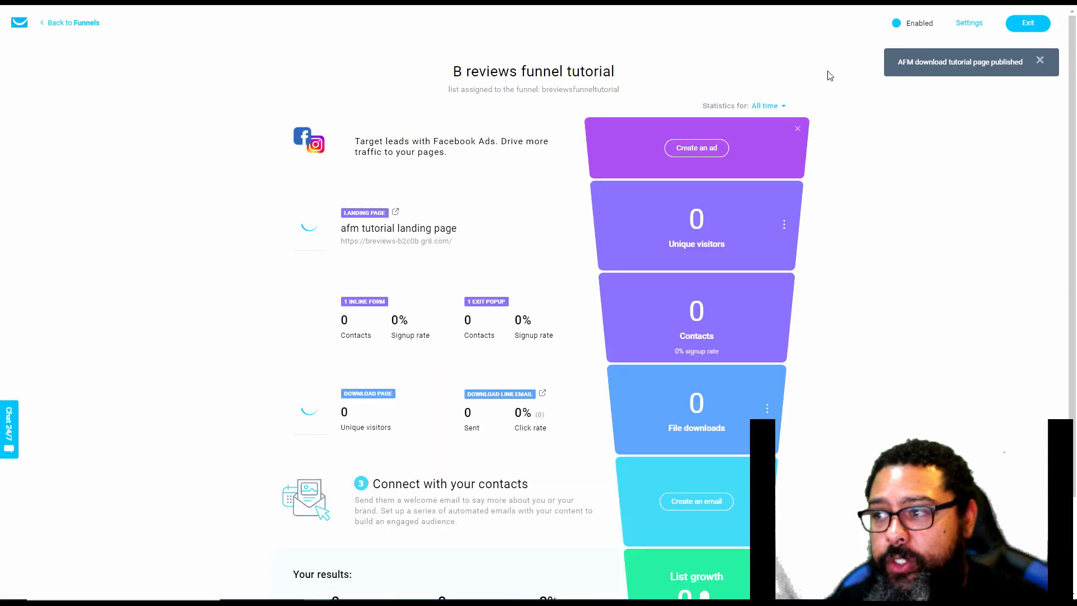
pyautogui.scroll(-2, 422, 328)
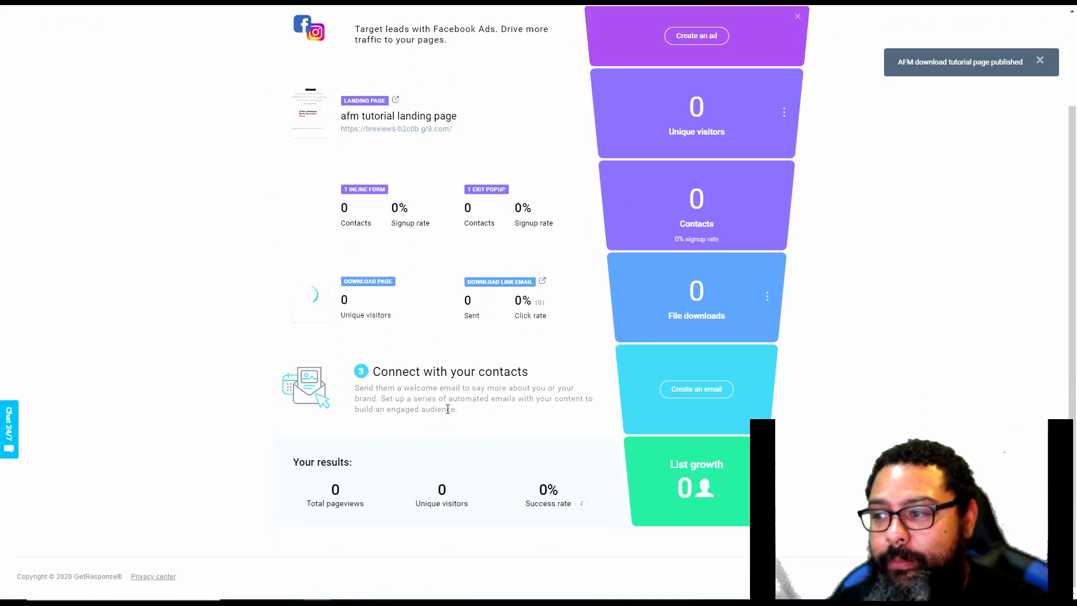
pyautogui.click(714, 392)
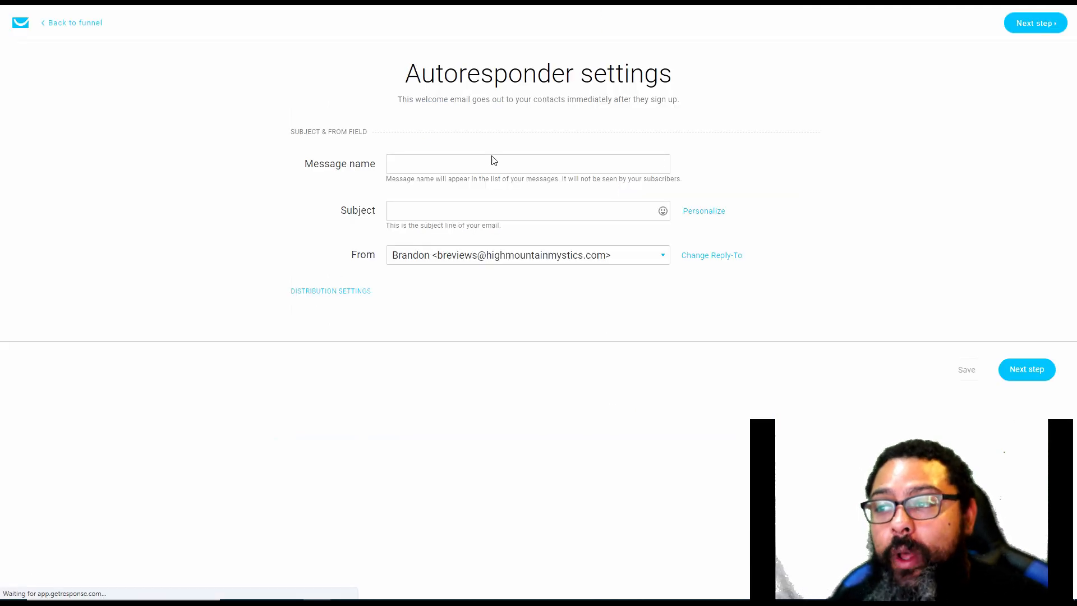
# Set the autoresponder's sender to the B's Reviews address and name the message "AFM Tutorial funnel"
pyautogui.click(541, 257)
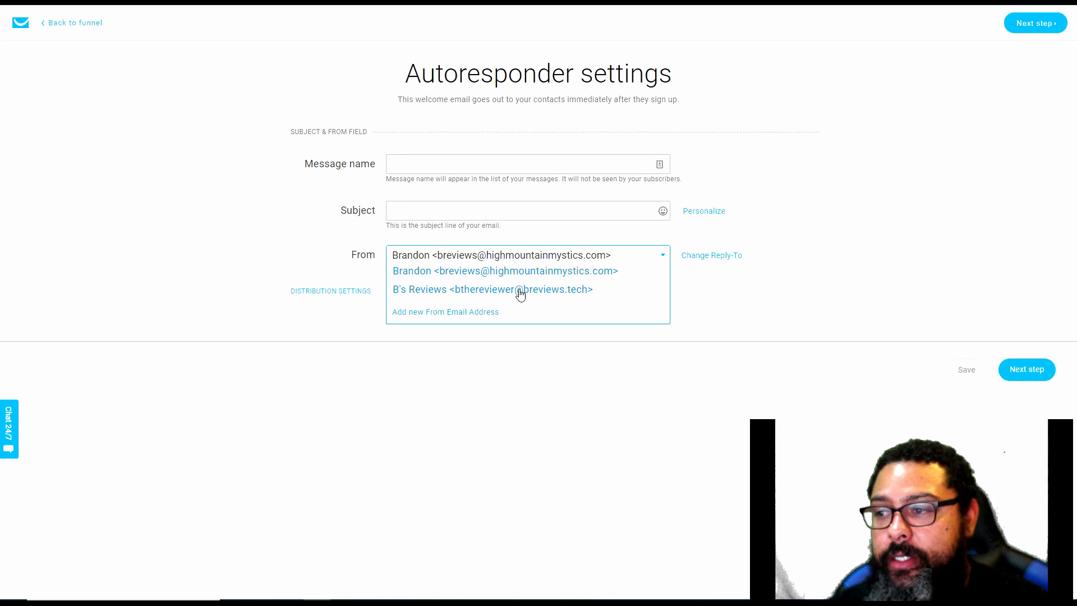
pyautogui.click(521, 291)
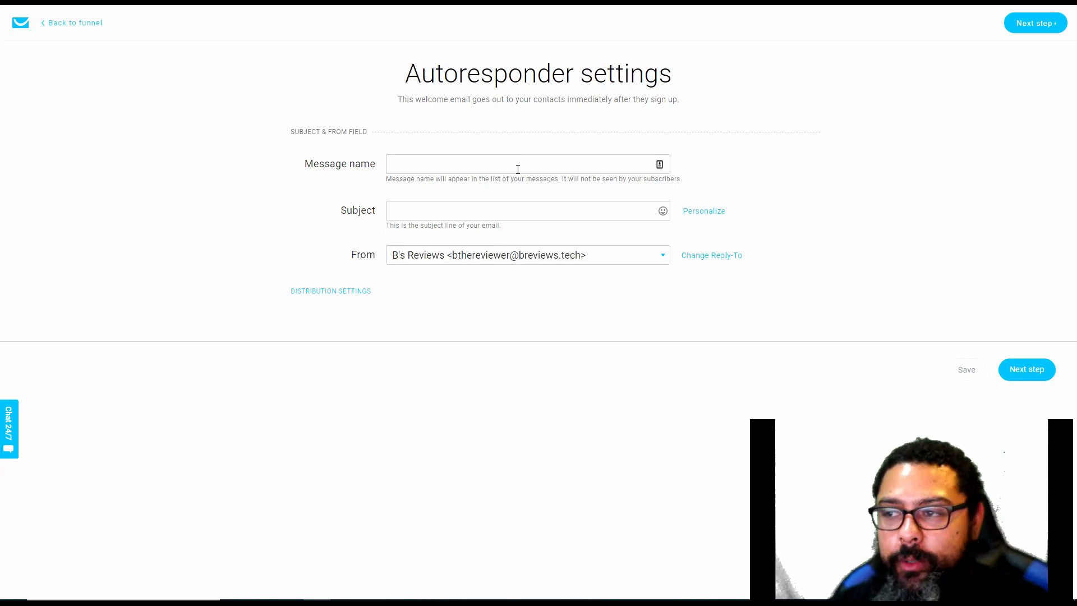
pyautogui.click(517, 166)
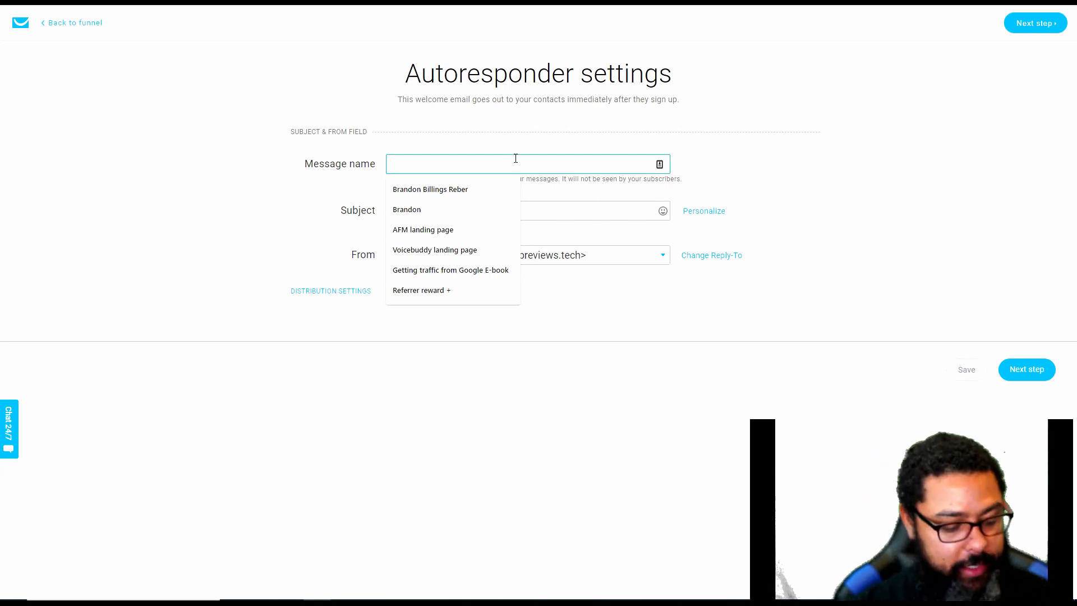
pyautogui.write('AFM Tutorial ')
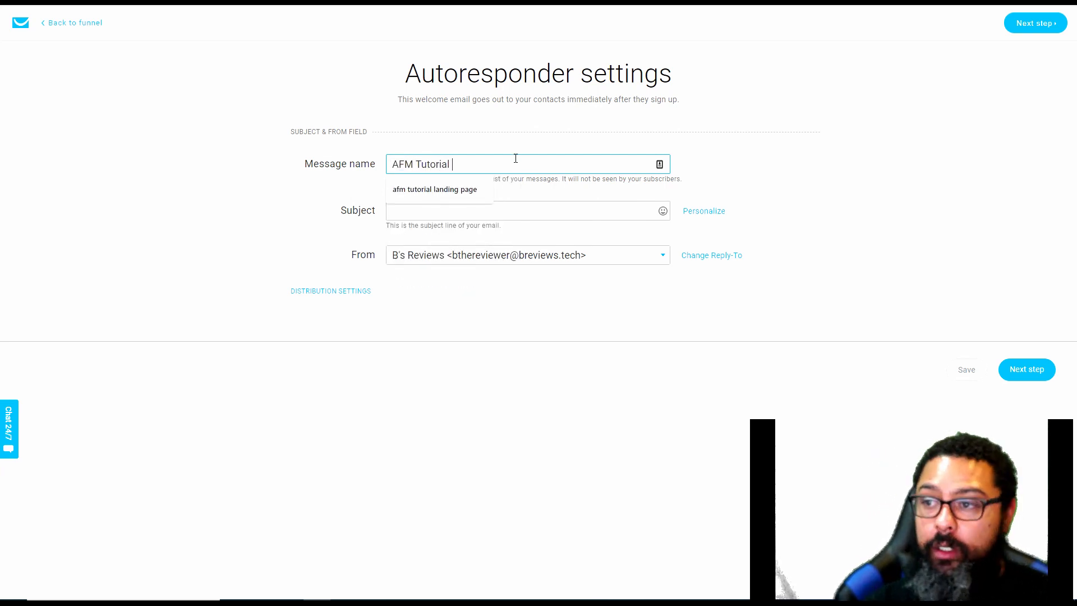
pyautogui.write('funnel')
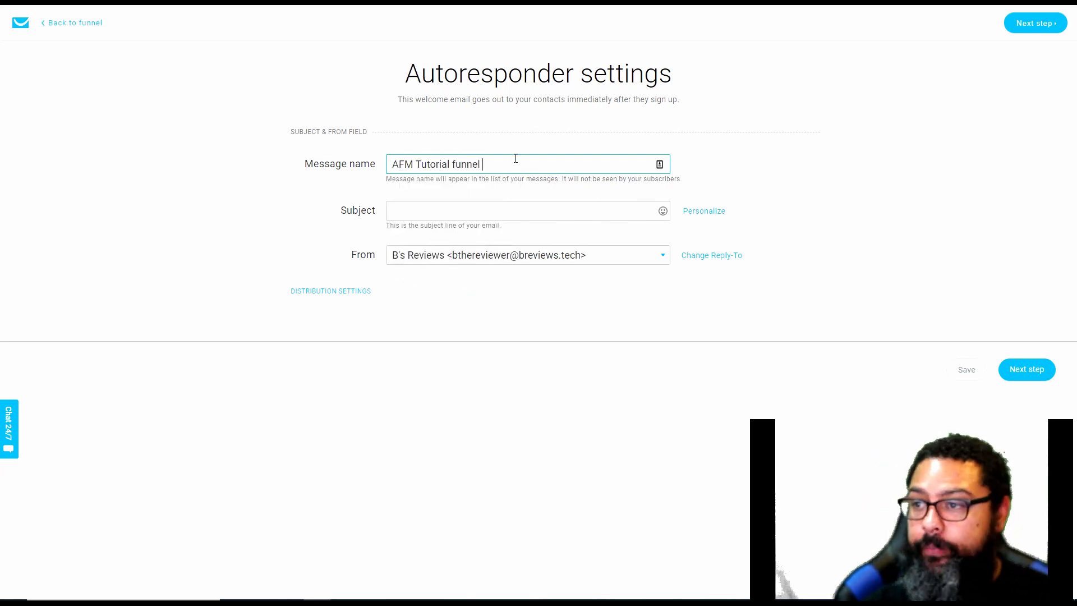
# Enter "Did you see your free download" as the autoresponder's subject line
pyautogui.press('Tab')
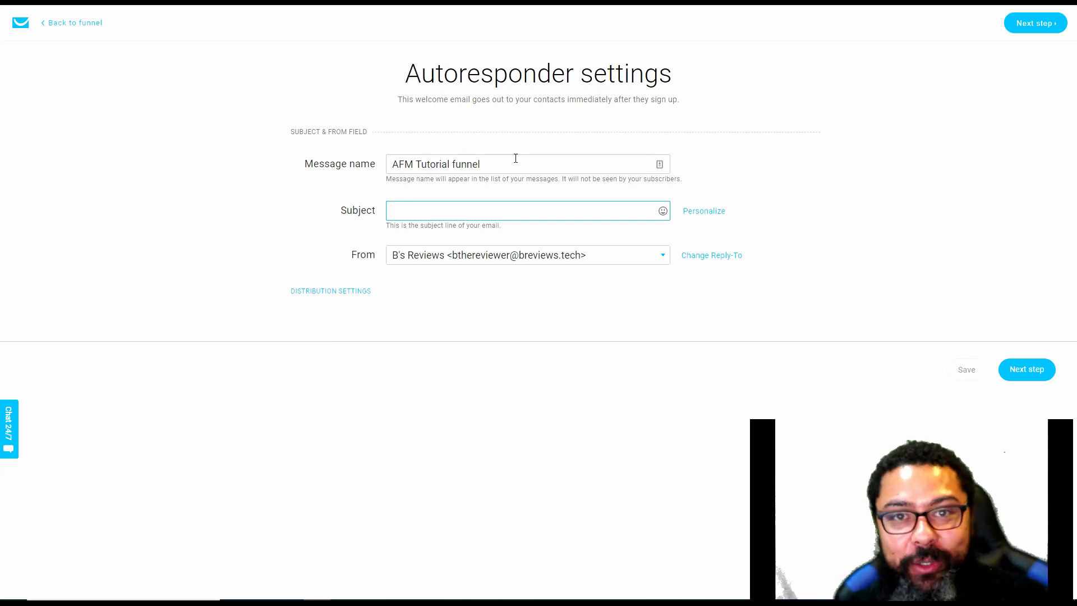
pyautogui.write('Did you se')
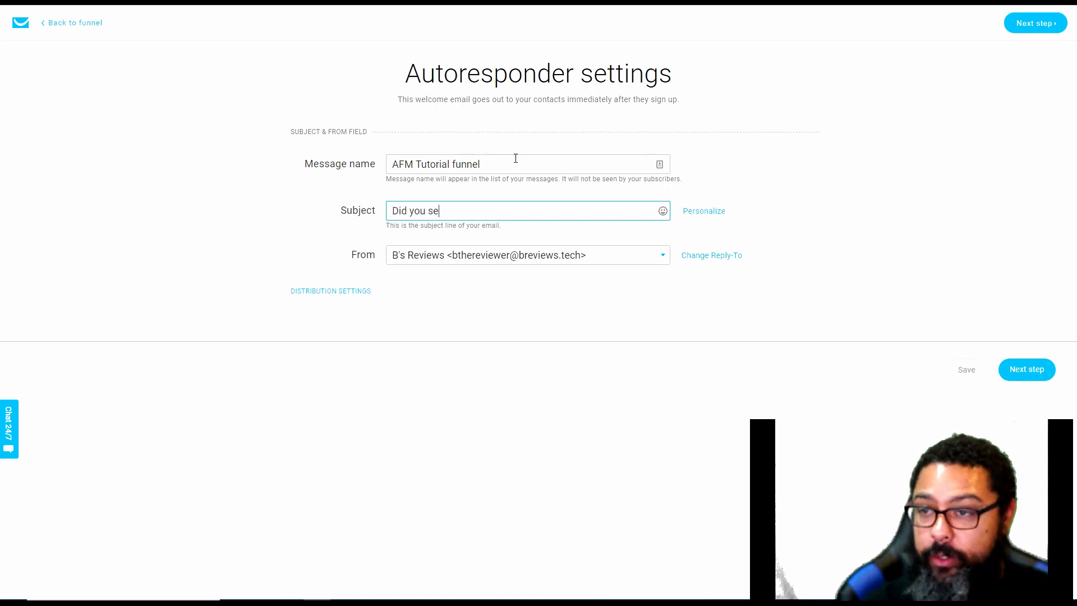
pyautogui.write('e your free down')
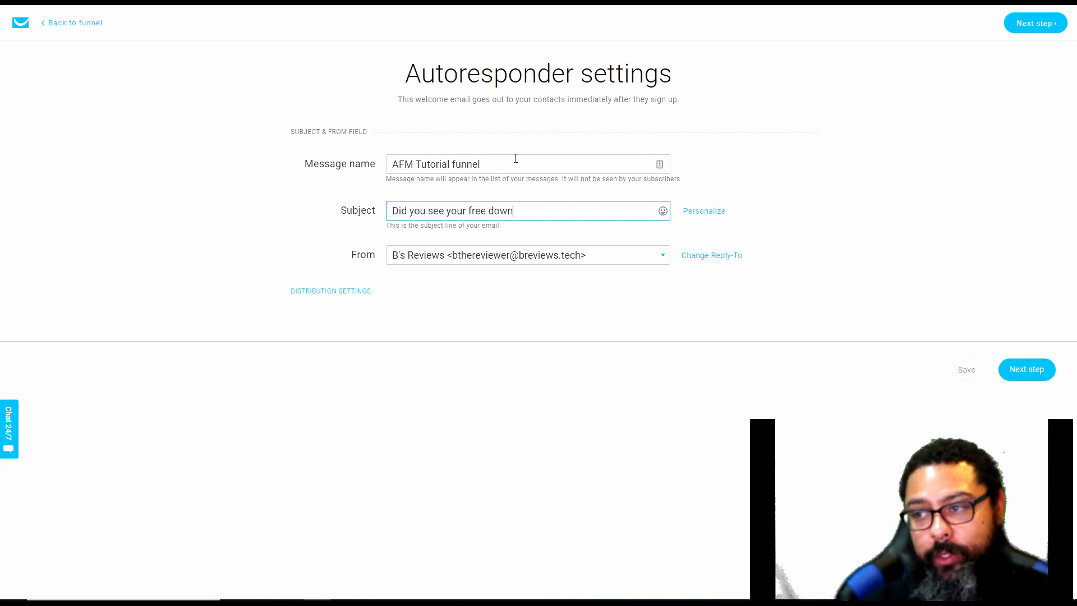
pyautogui.write('load')
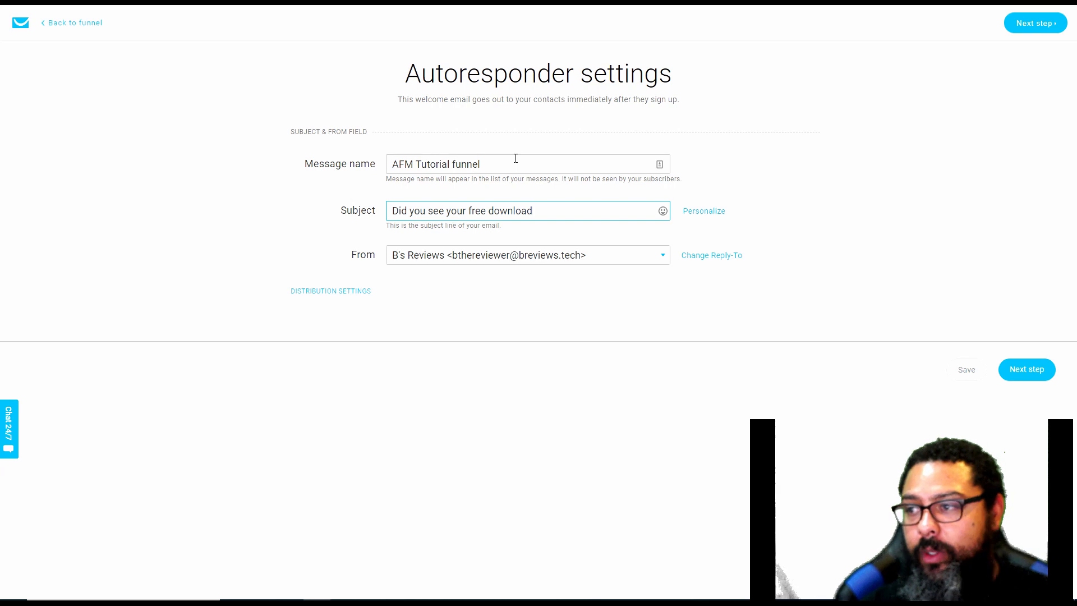
# Add the red question mark emoji to the end of the autoresponder's subject line
pyautogui.click(663, 210)
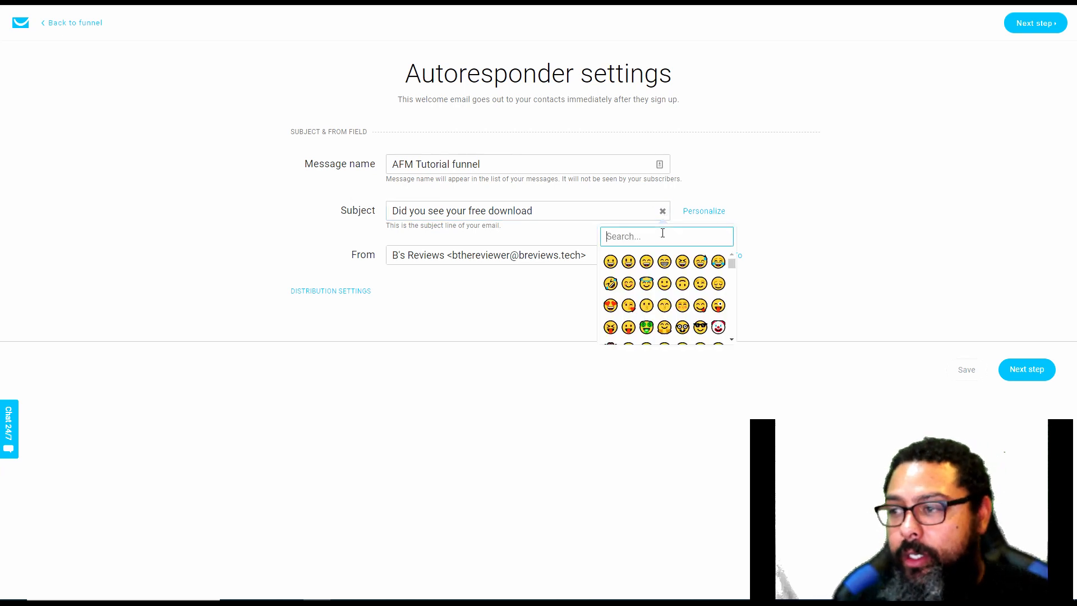
pyautogui.write('quastion')
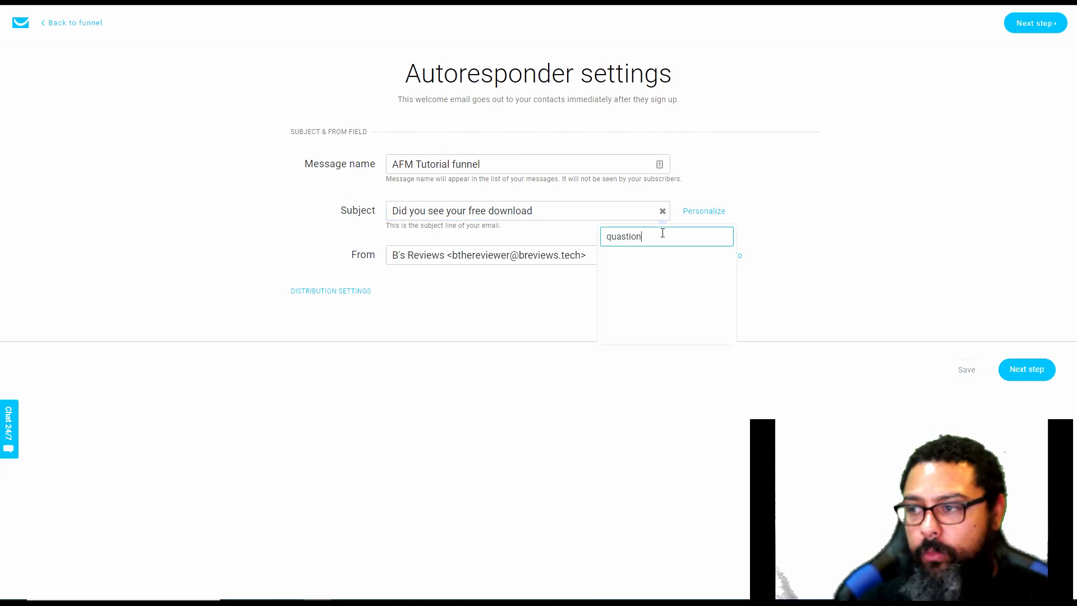
pyautogui.press('BackSpace')
pyautogui.press('BackSpace')
pyautogui.press('BackSpace')
pyautogui.press('BackSpace')
pyautogui.press('BackSpace')
pyautogui.write('estion')
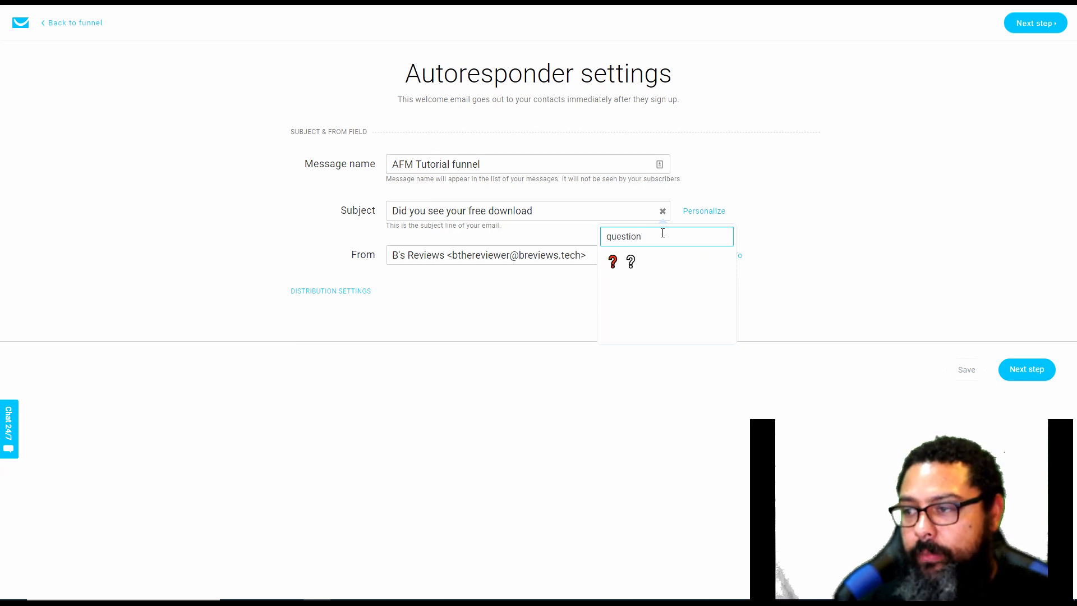
pyautogui.click(613, 262)
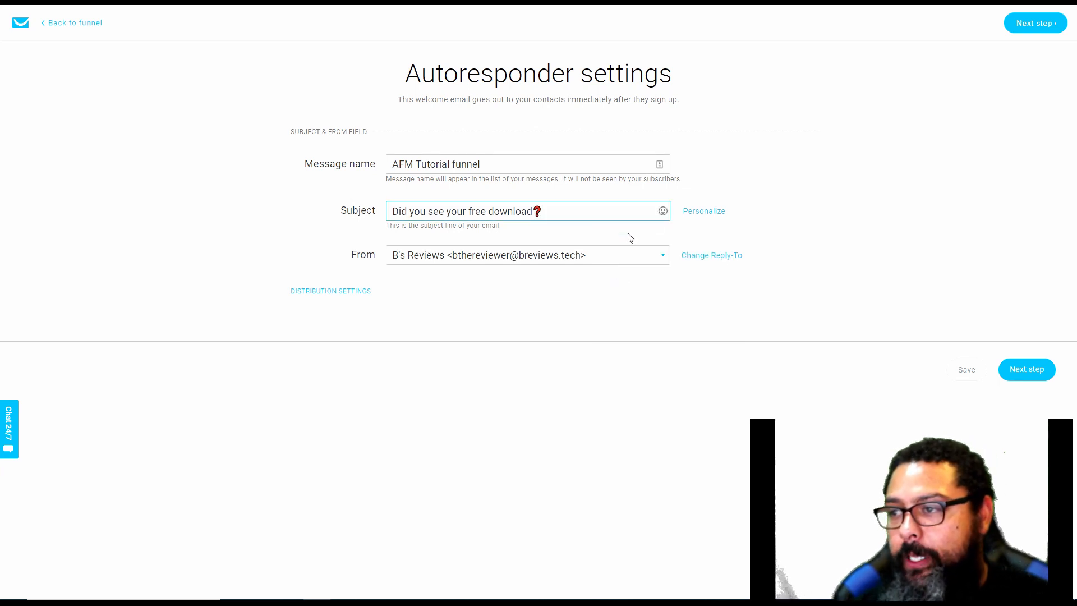
# Add the confused face emoji after the question mark in the autoresponder's subject line
pyautogui.click(663, 211)
pyautogui.click(666, 236)
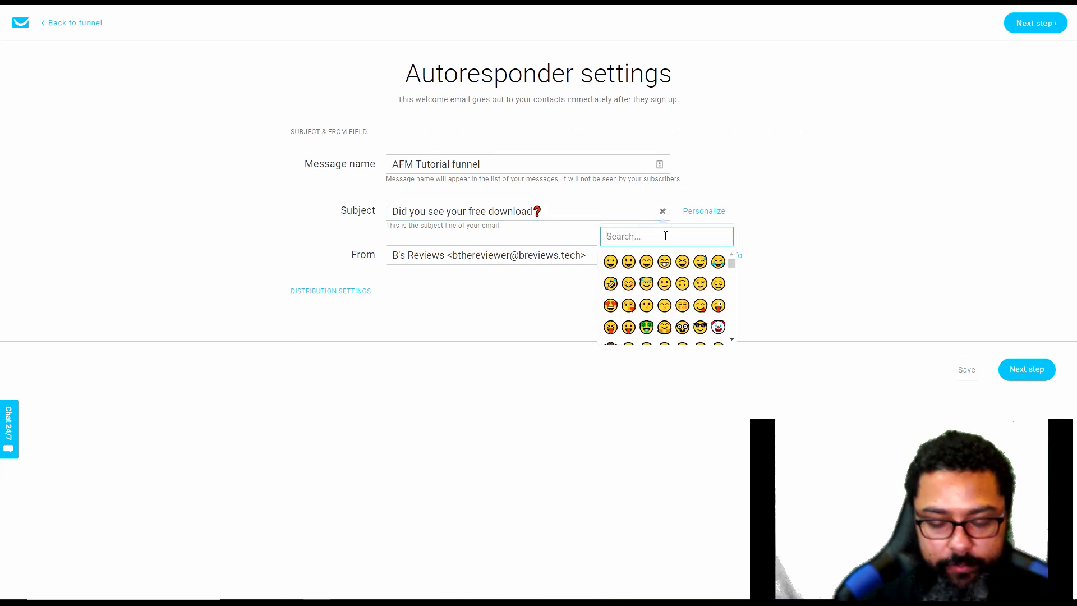
pyautogui.write('confused')
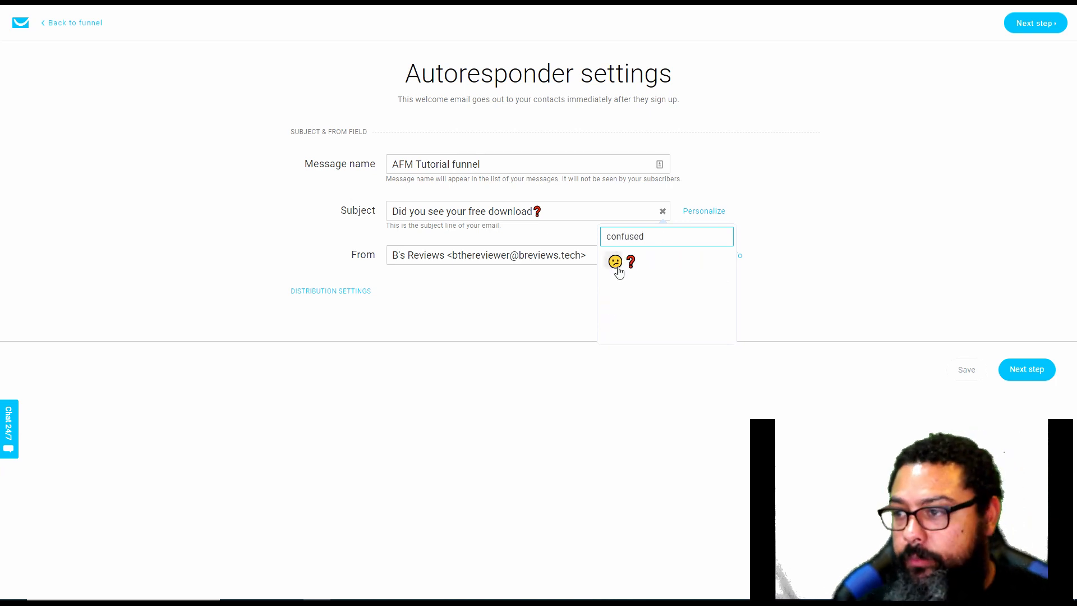
pyautogui.click(616, 263)
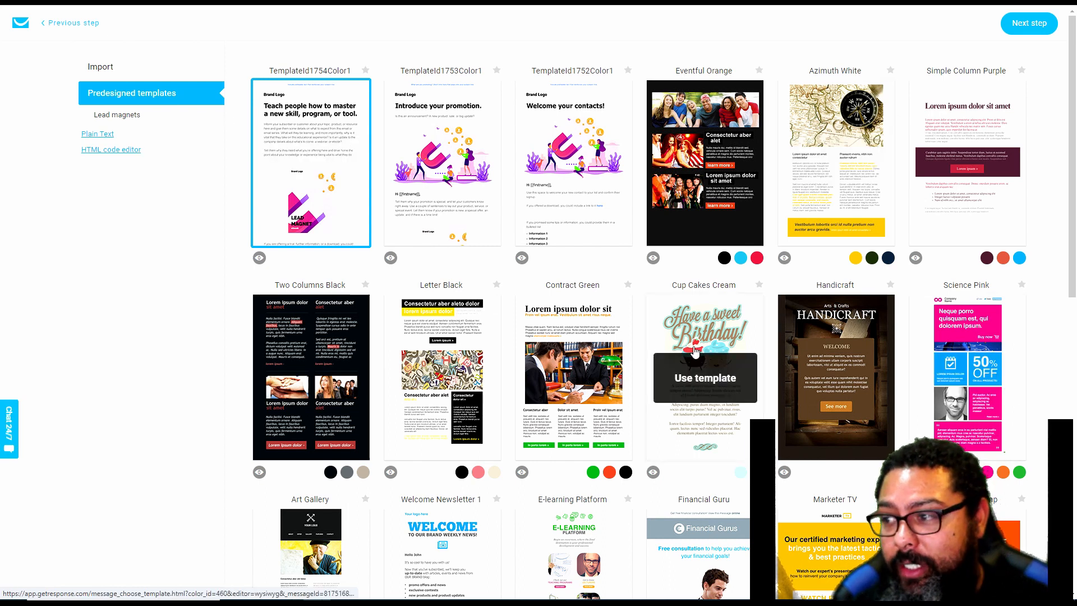
# Choose the predesigned Contract Green template for the autoresponder and complete the email with its default content
pyautogui.scroll(-9, 562, 387)
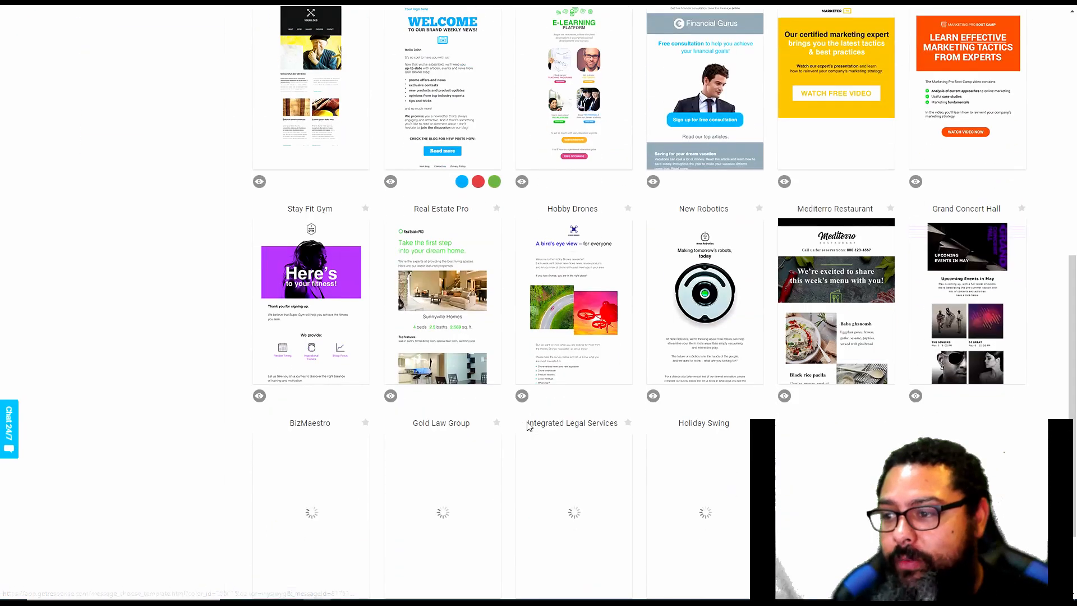
pyautogui.scroll(-2, 527, 427)
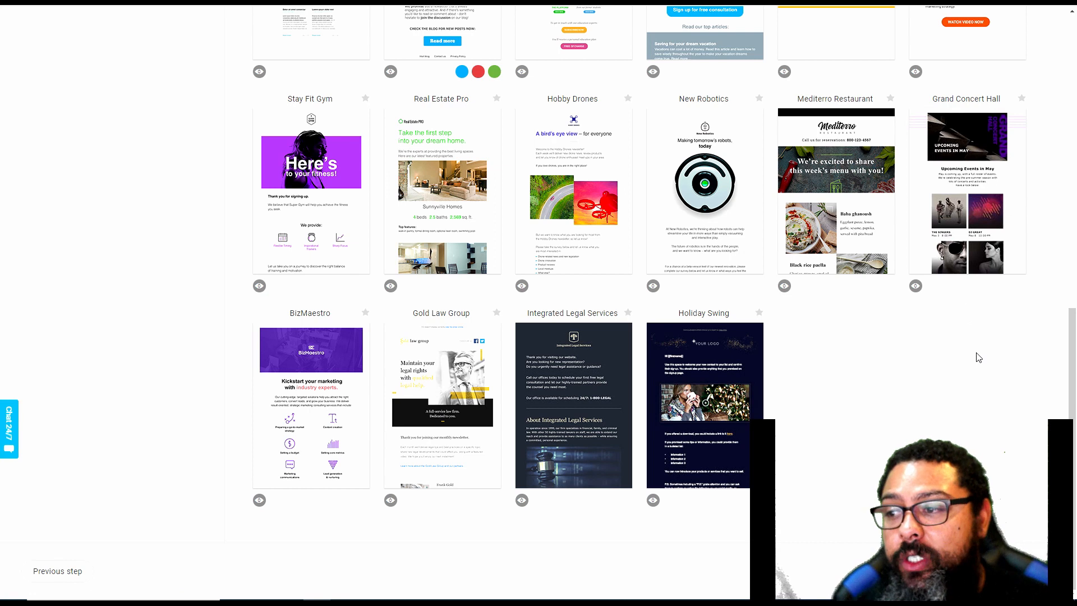
pyautogui.scroll(10, 979, 357)
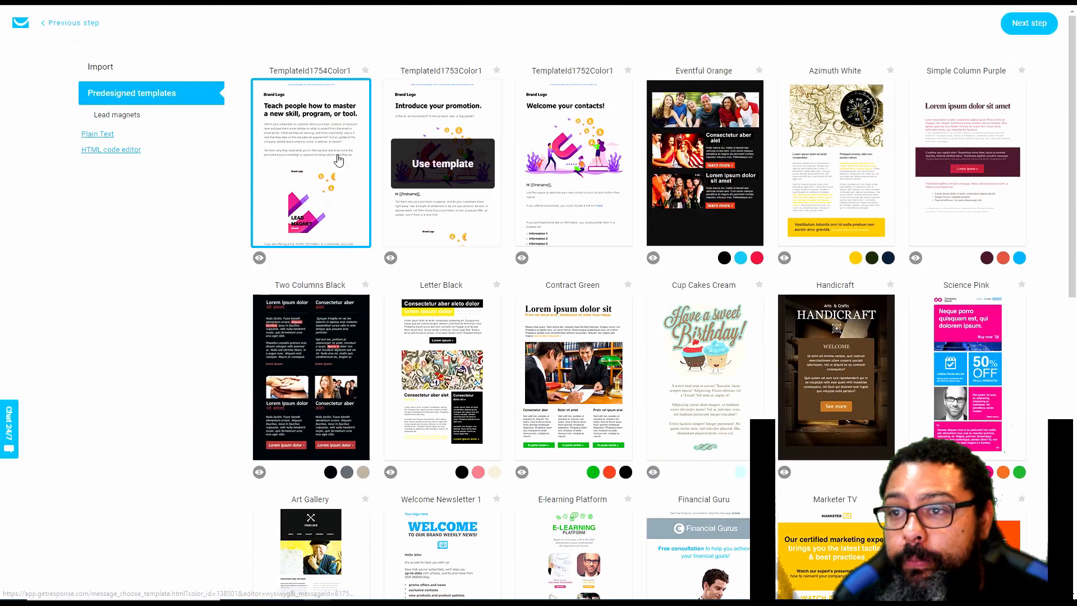
pyautogui.click(127, 122)
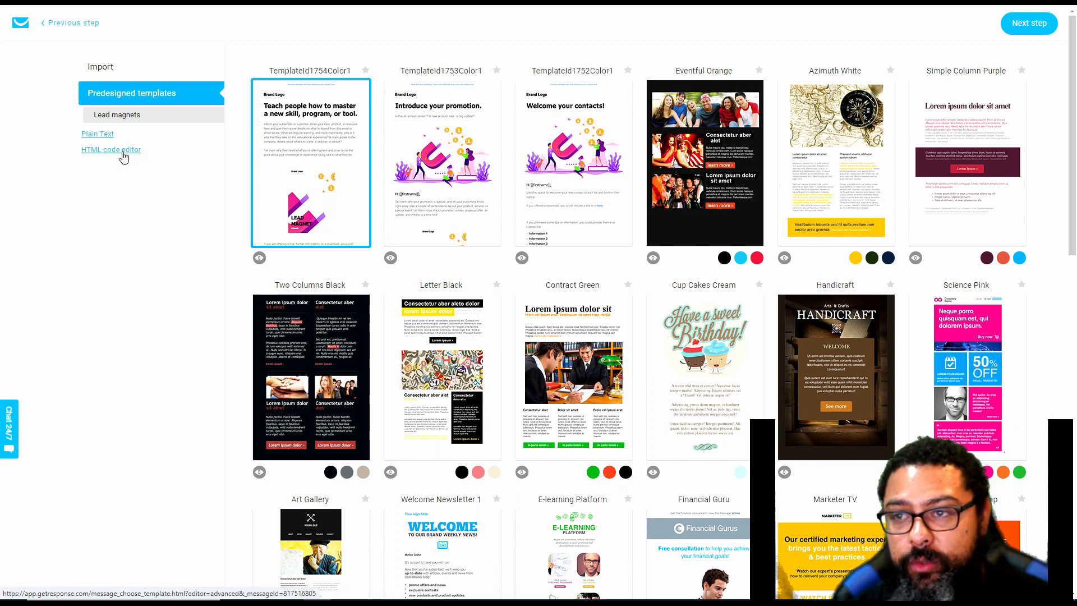
pyautogui.moveTo(348, 144)
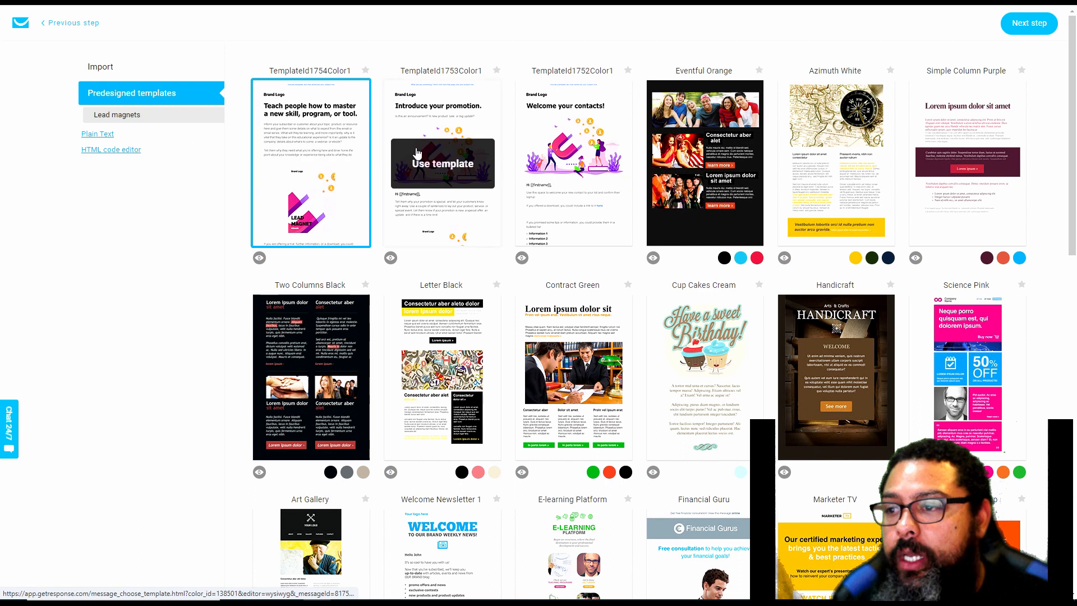
pyautogui.moveTo(343, 434)
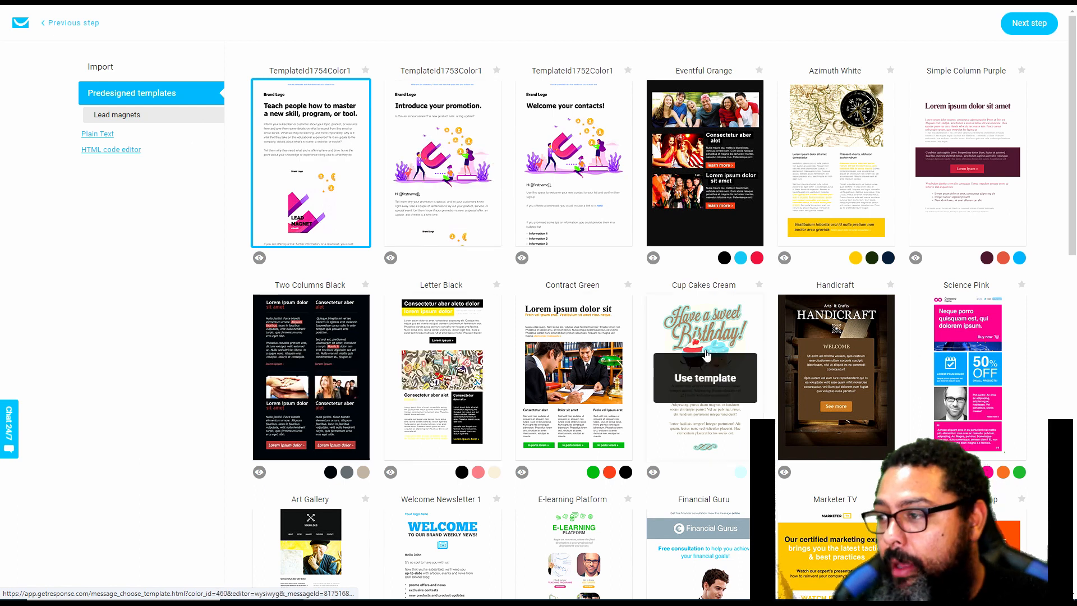
pyautogui.moveTo(540, 410)
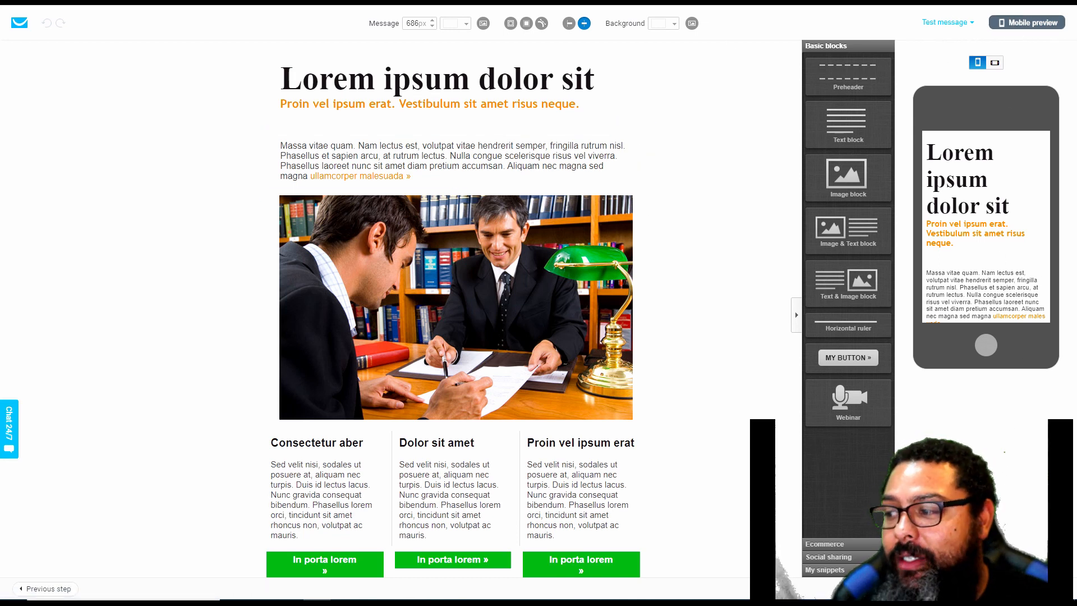
pyautogui.click(1035, 588)
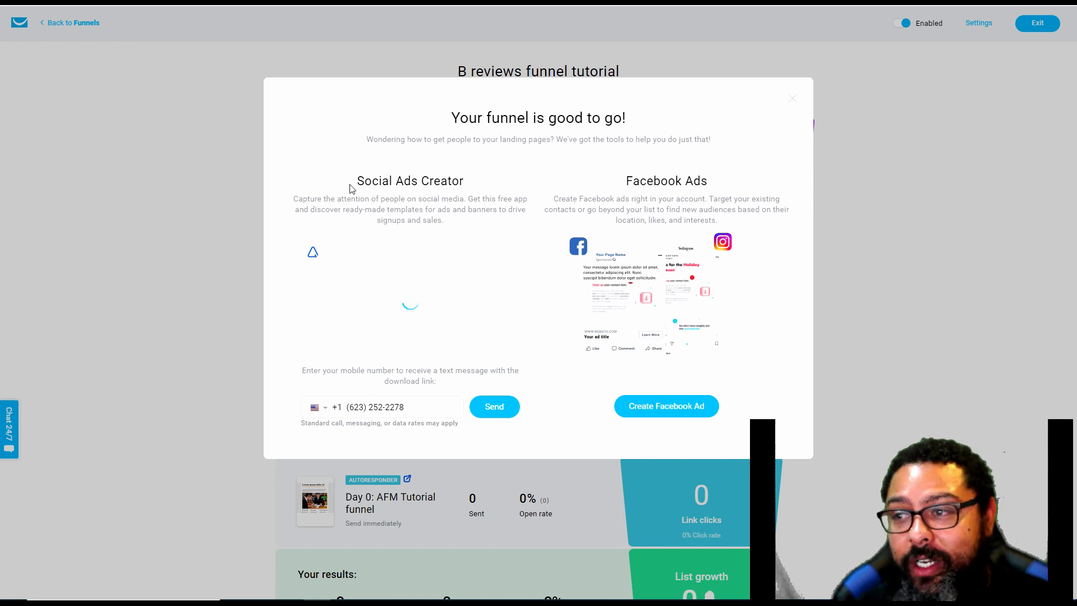
# Dismiss the social and Facebook ads suggestions and review the finished funnel's overview, from the landing page down to list growth
pyautogui.moveTo(350, 189); pyautogui.dragTo(703, 186)
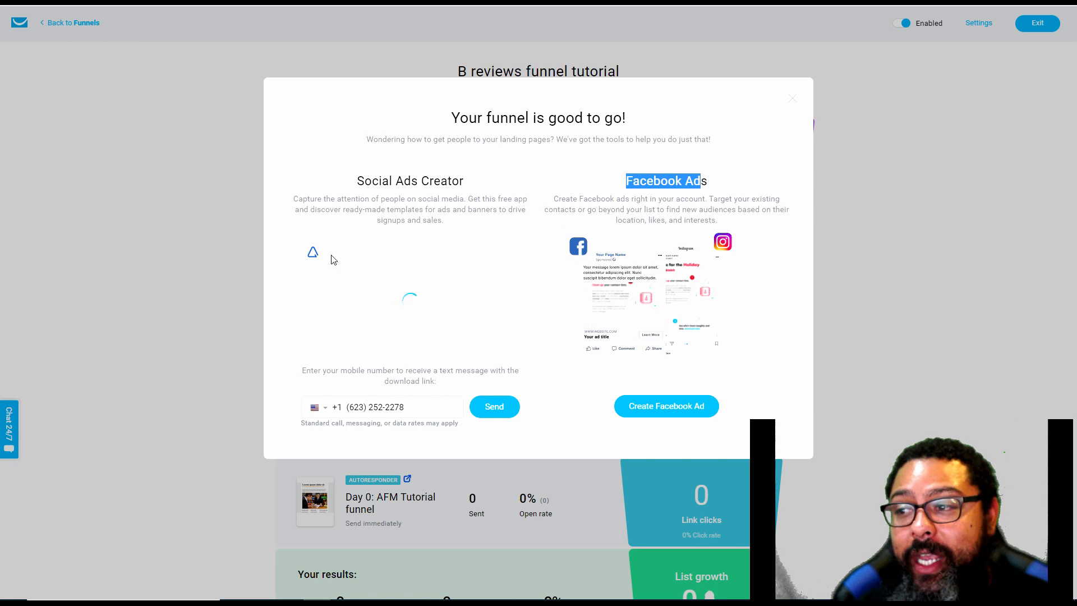
pyautogui.click(791, 101)
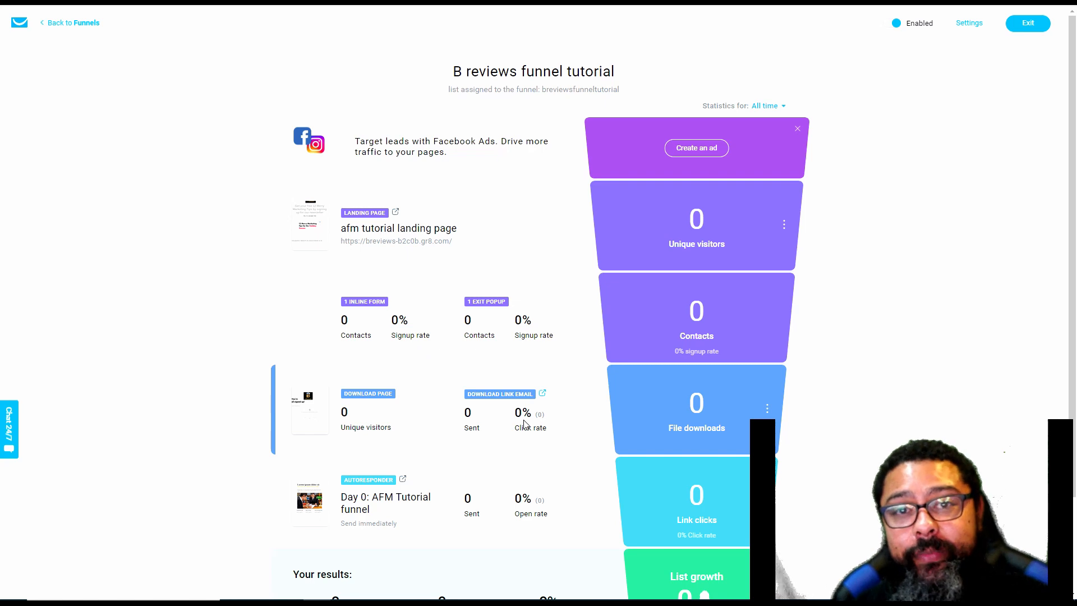
pyautogui.scroll(-1, 526, 415)
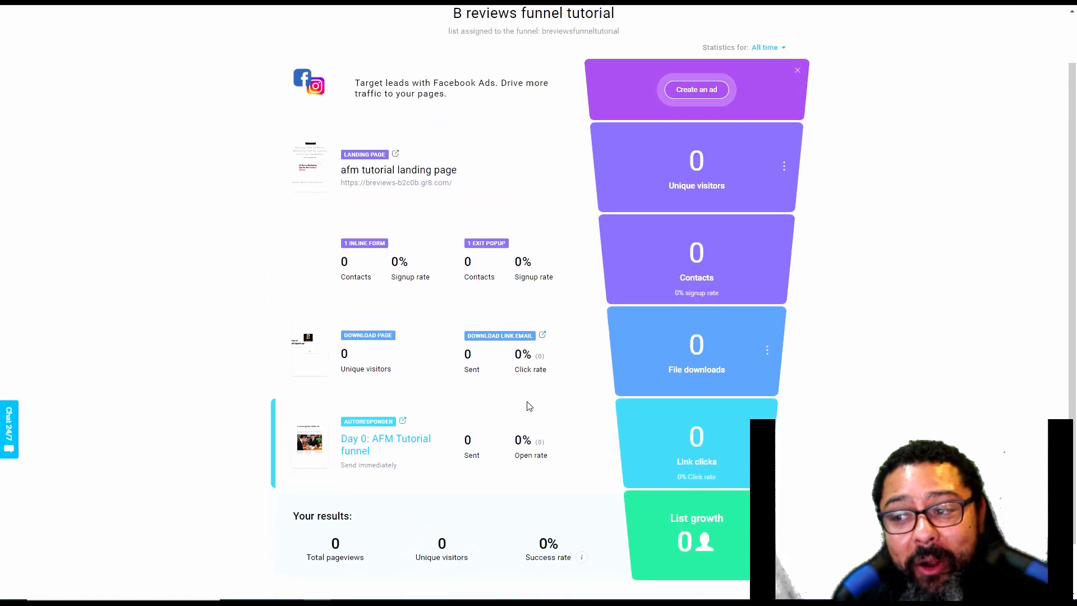
pyautogui.scroll(-1, 527, 406)
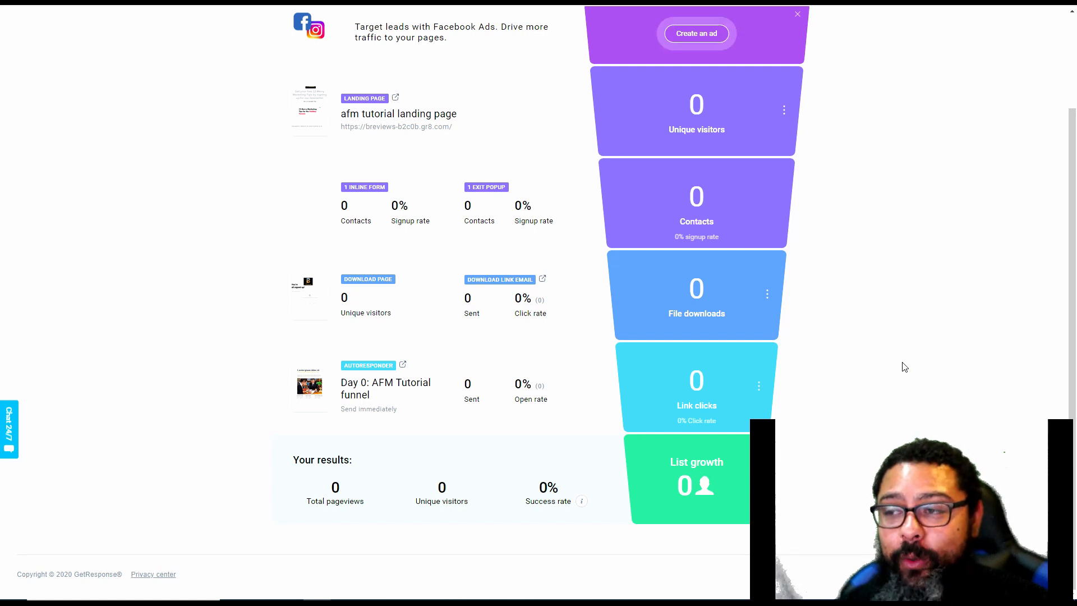
pyautogui.scroll(3, 904, 366)
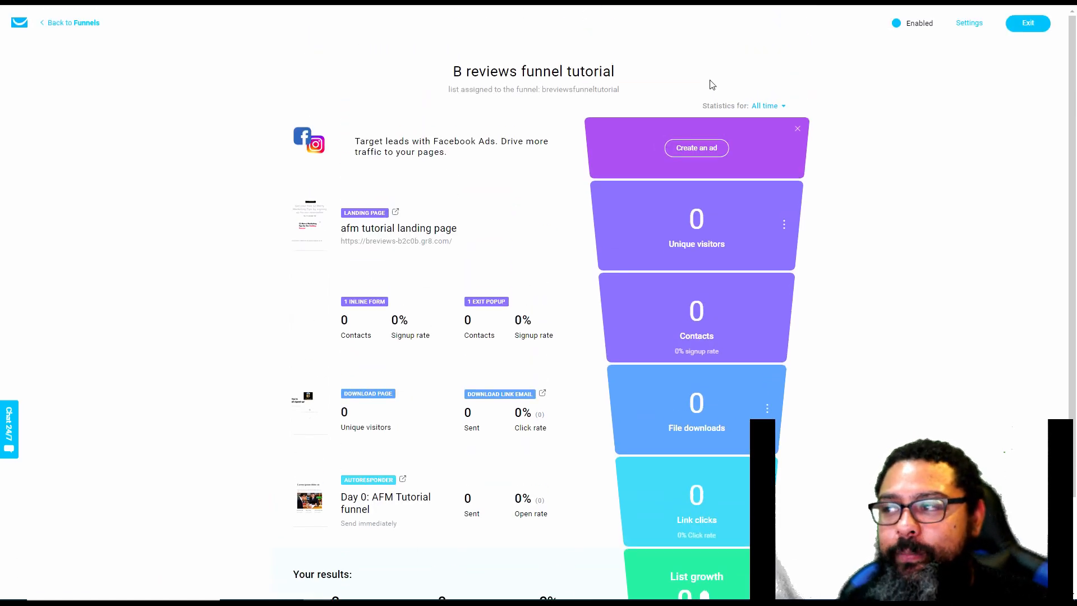